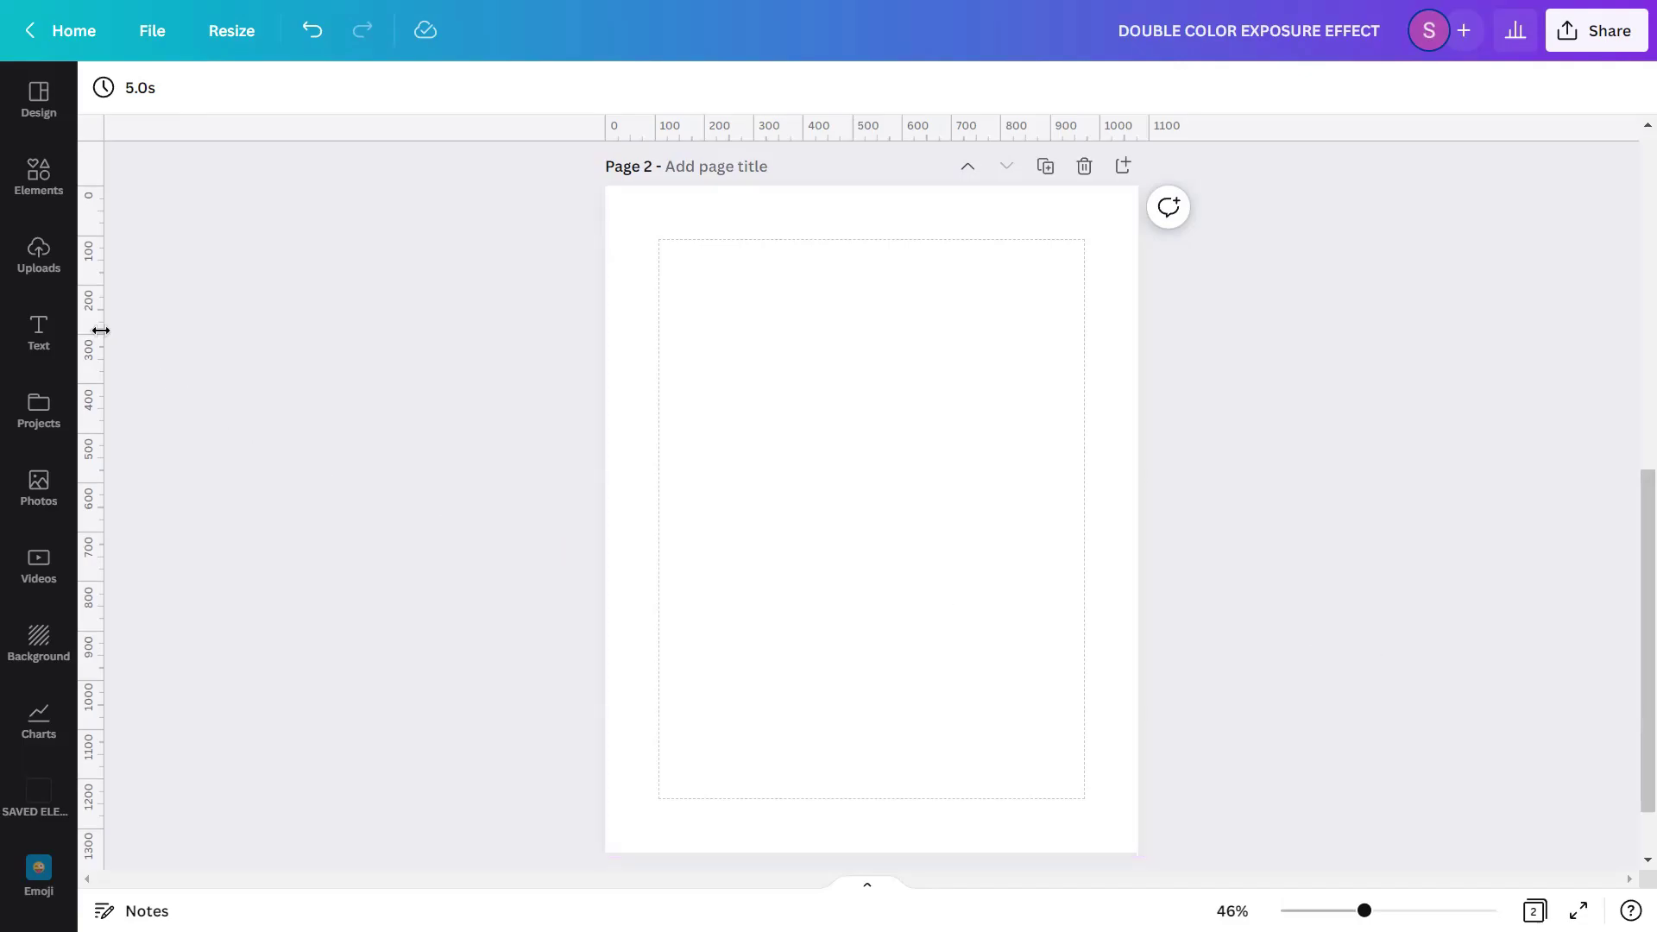
# Step: Add the uploaded black-and-white portrait of the woman to page 2 from Uploads
pyautogui.click(44, 283)
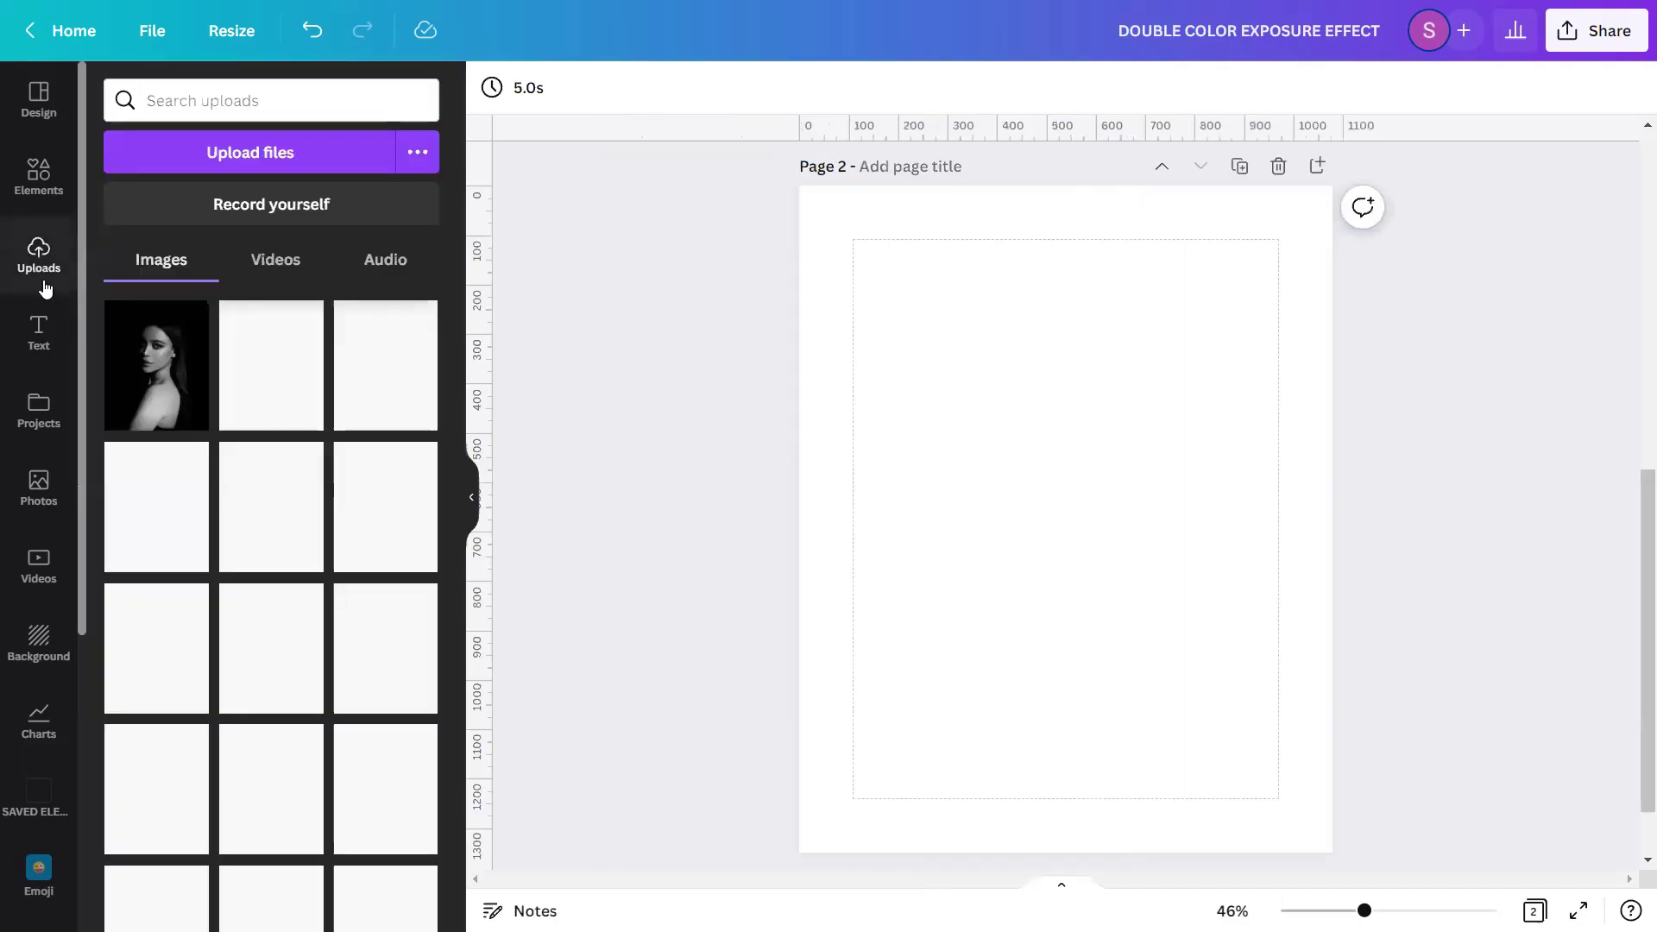
pyautogui.click(173, 371)
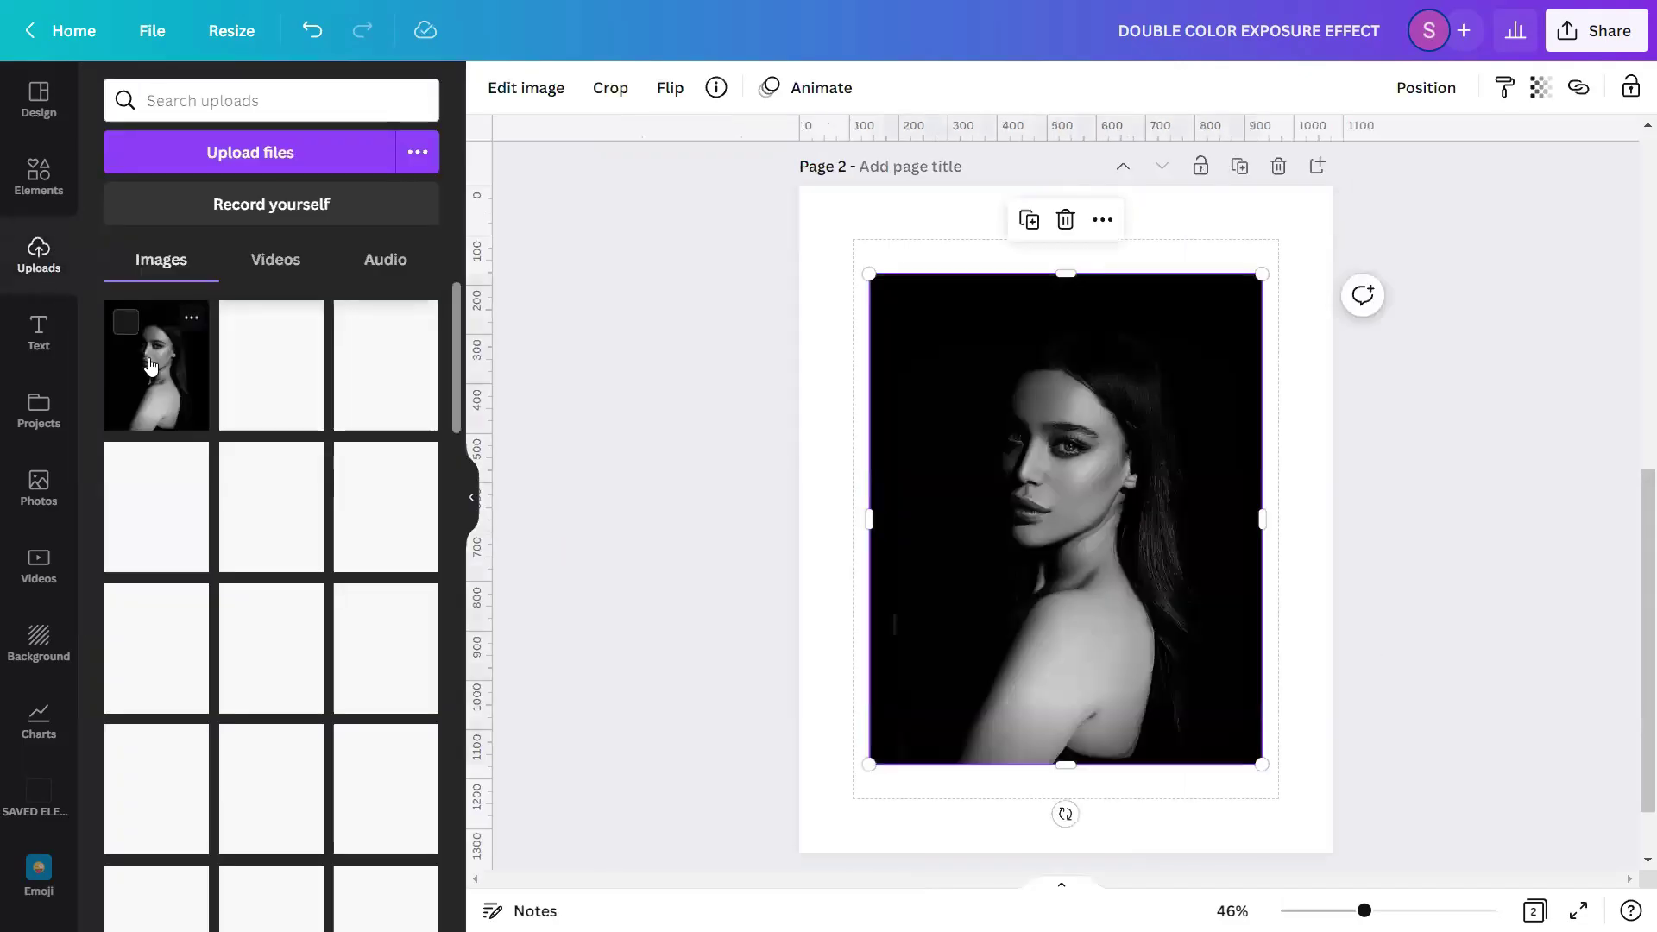
pyautogui.click(471, 498)
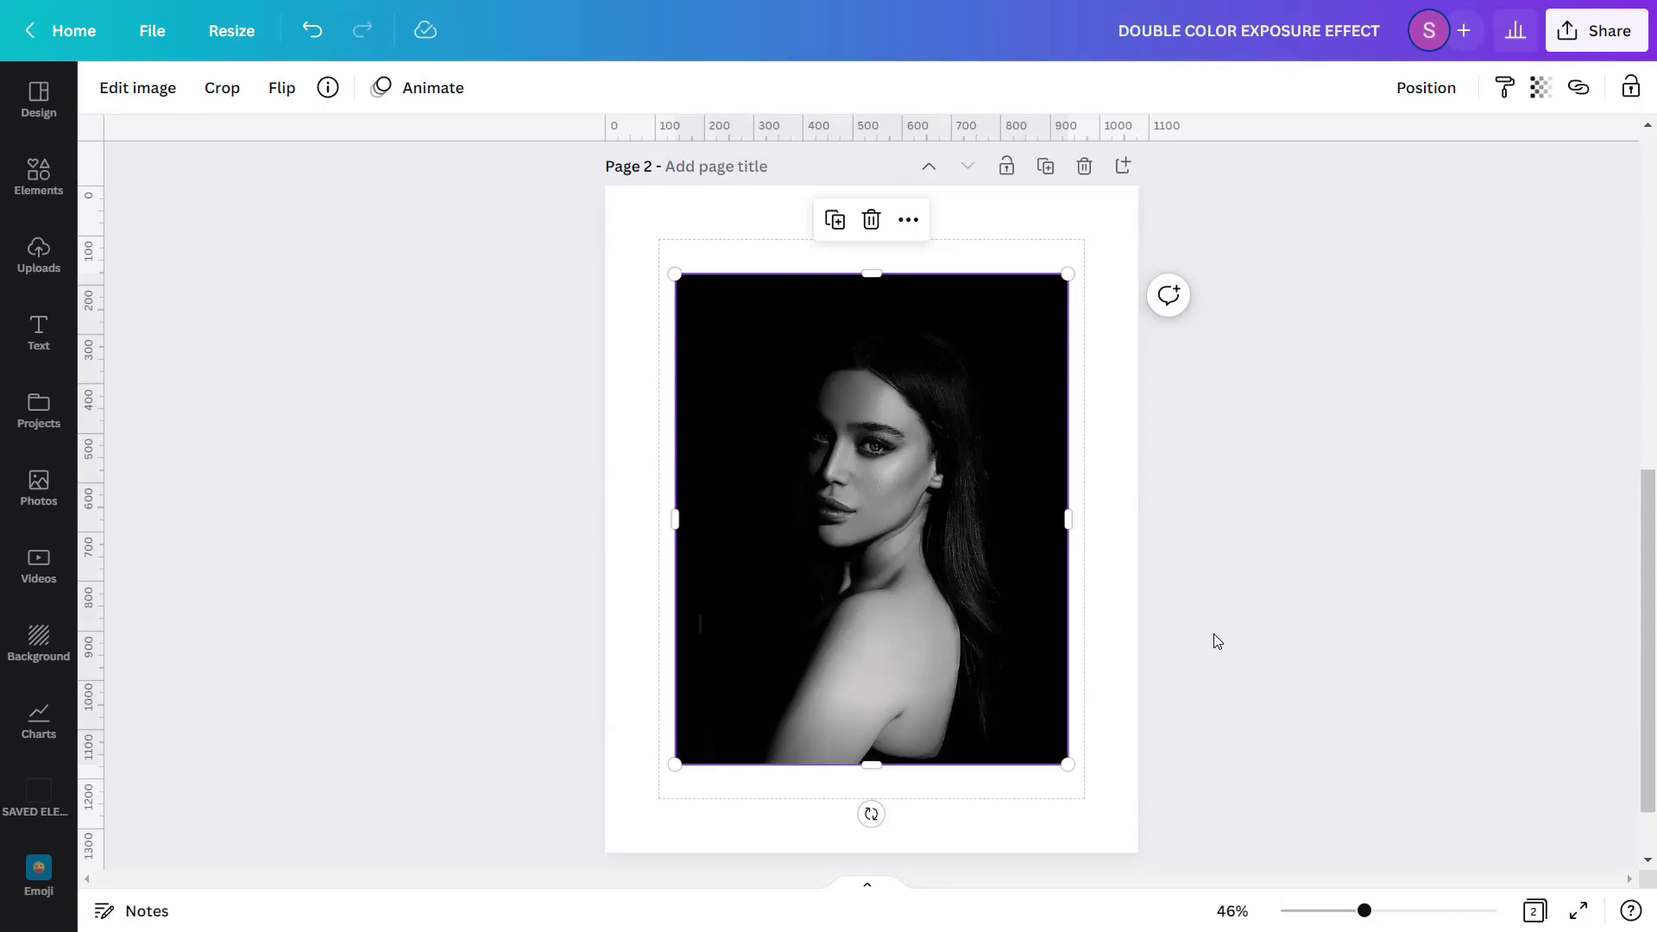
# Step: Make the page background black
pyautogui.click(1121, 528)
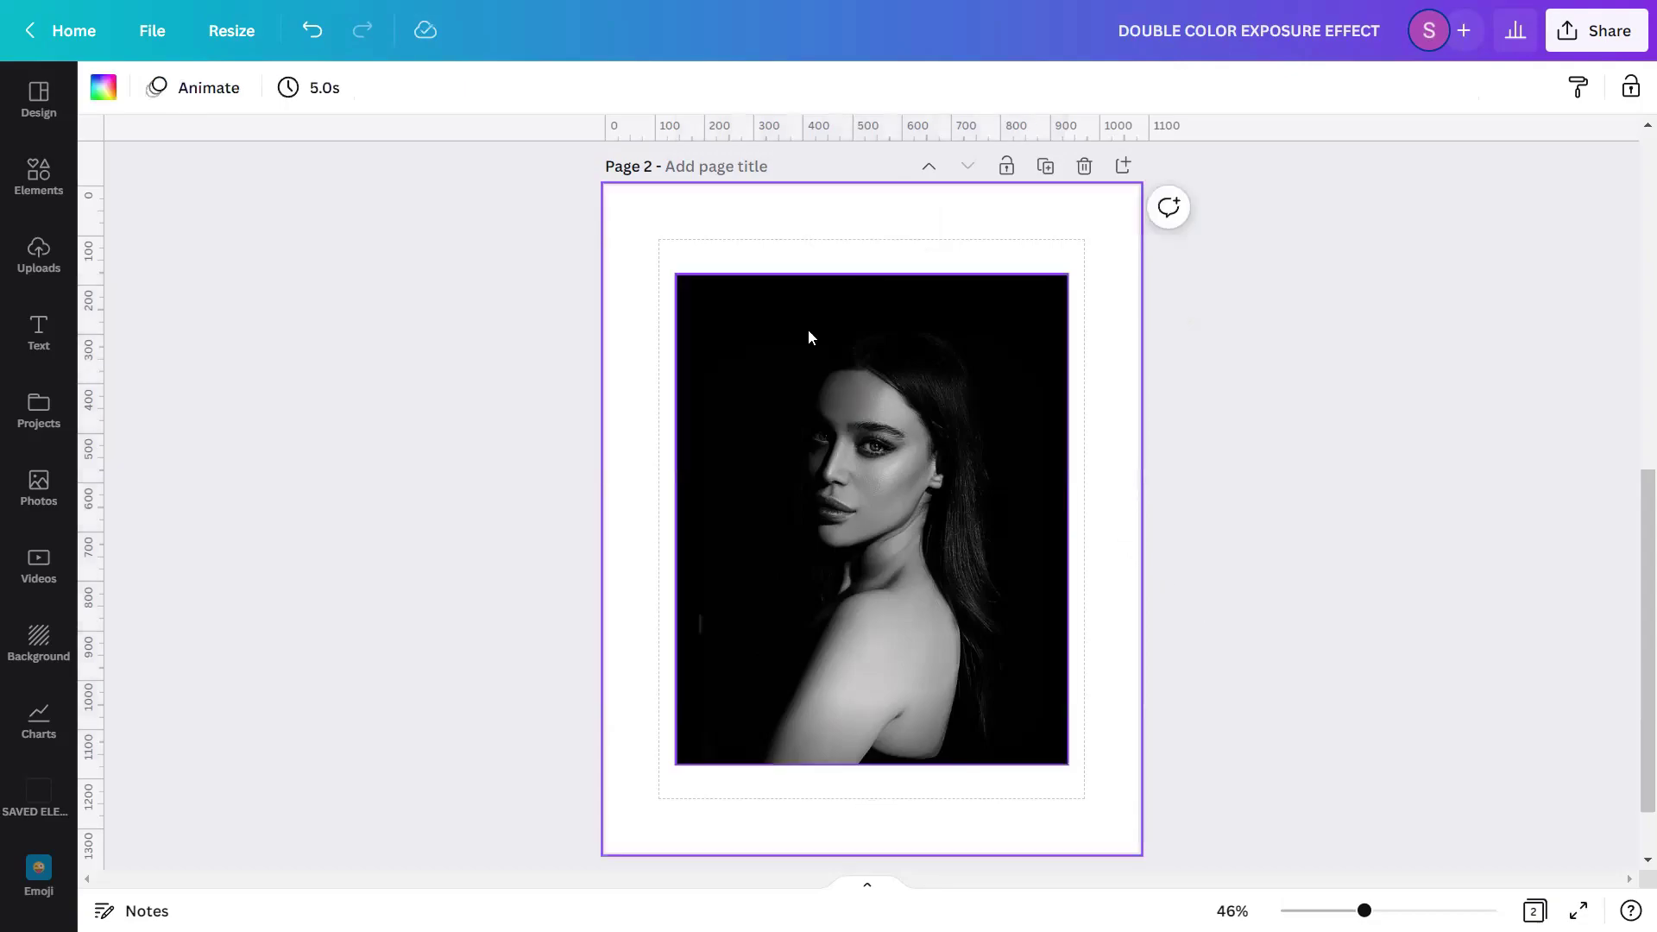
pyautogui.click(99, 89)
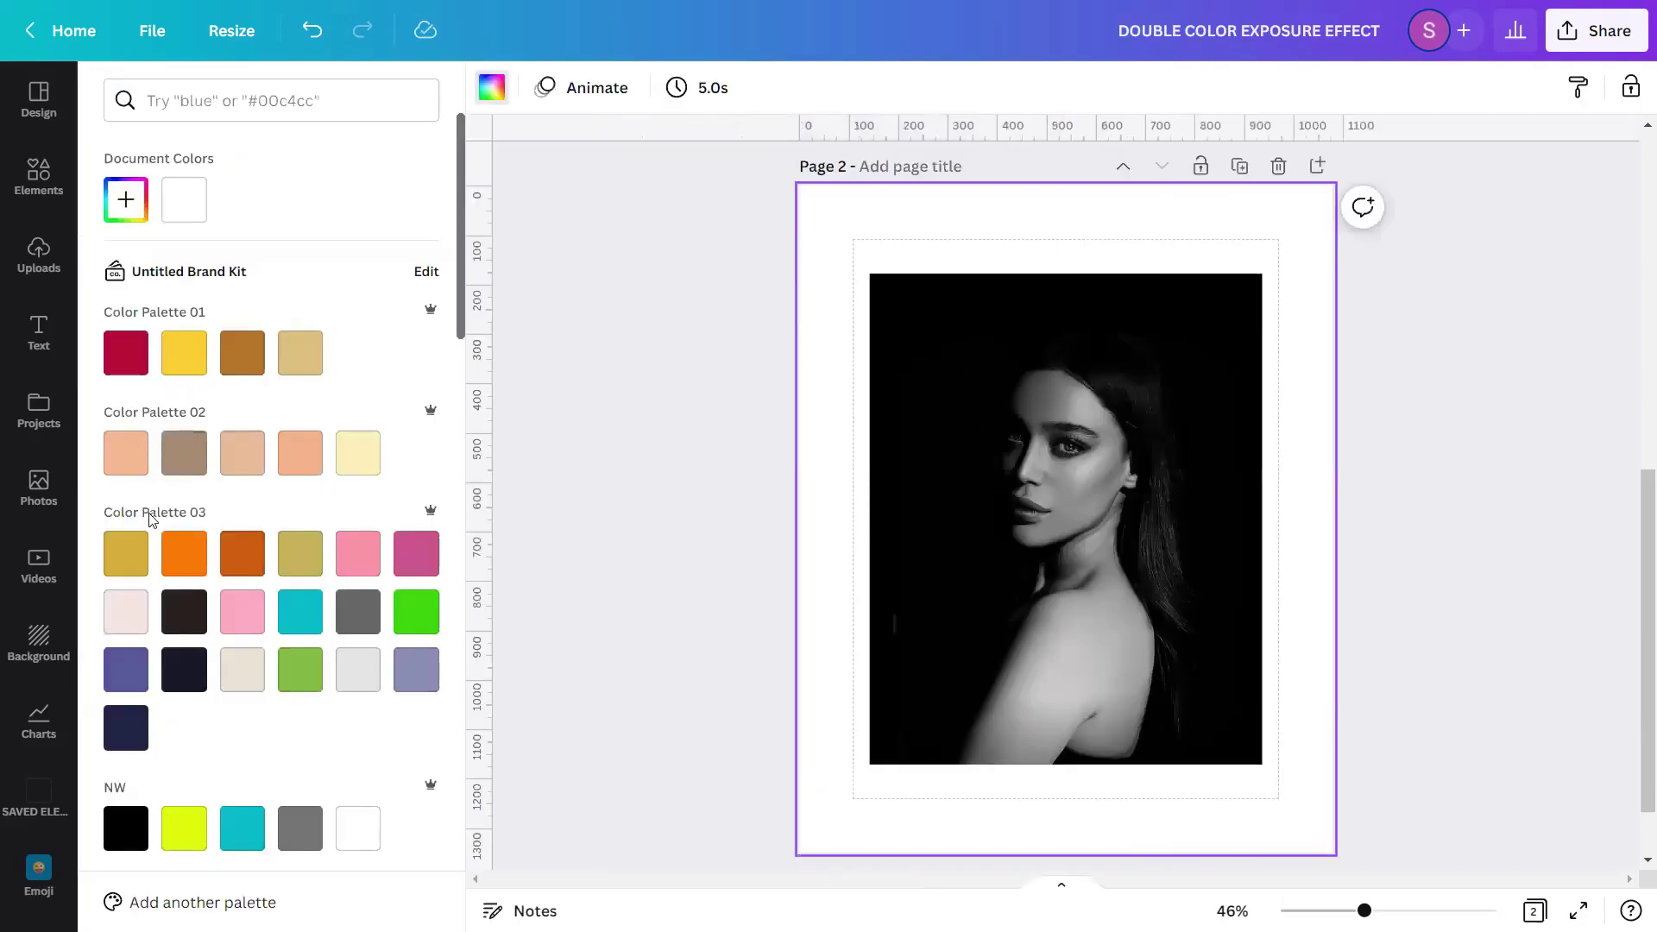
pyautogui.scroll(-5, 151, 526)
pyautogui.scroll(-5, 151, 527)
pyautogui.scroll(-5, 151, 526)
pyautogui.scroll(-3, 151, 526)
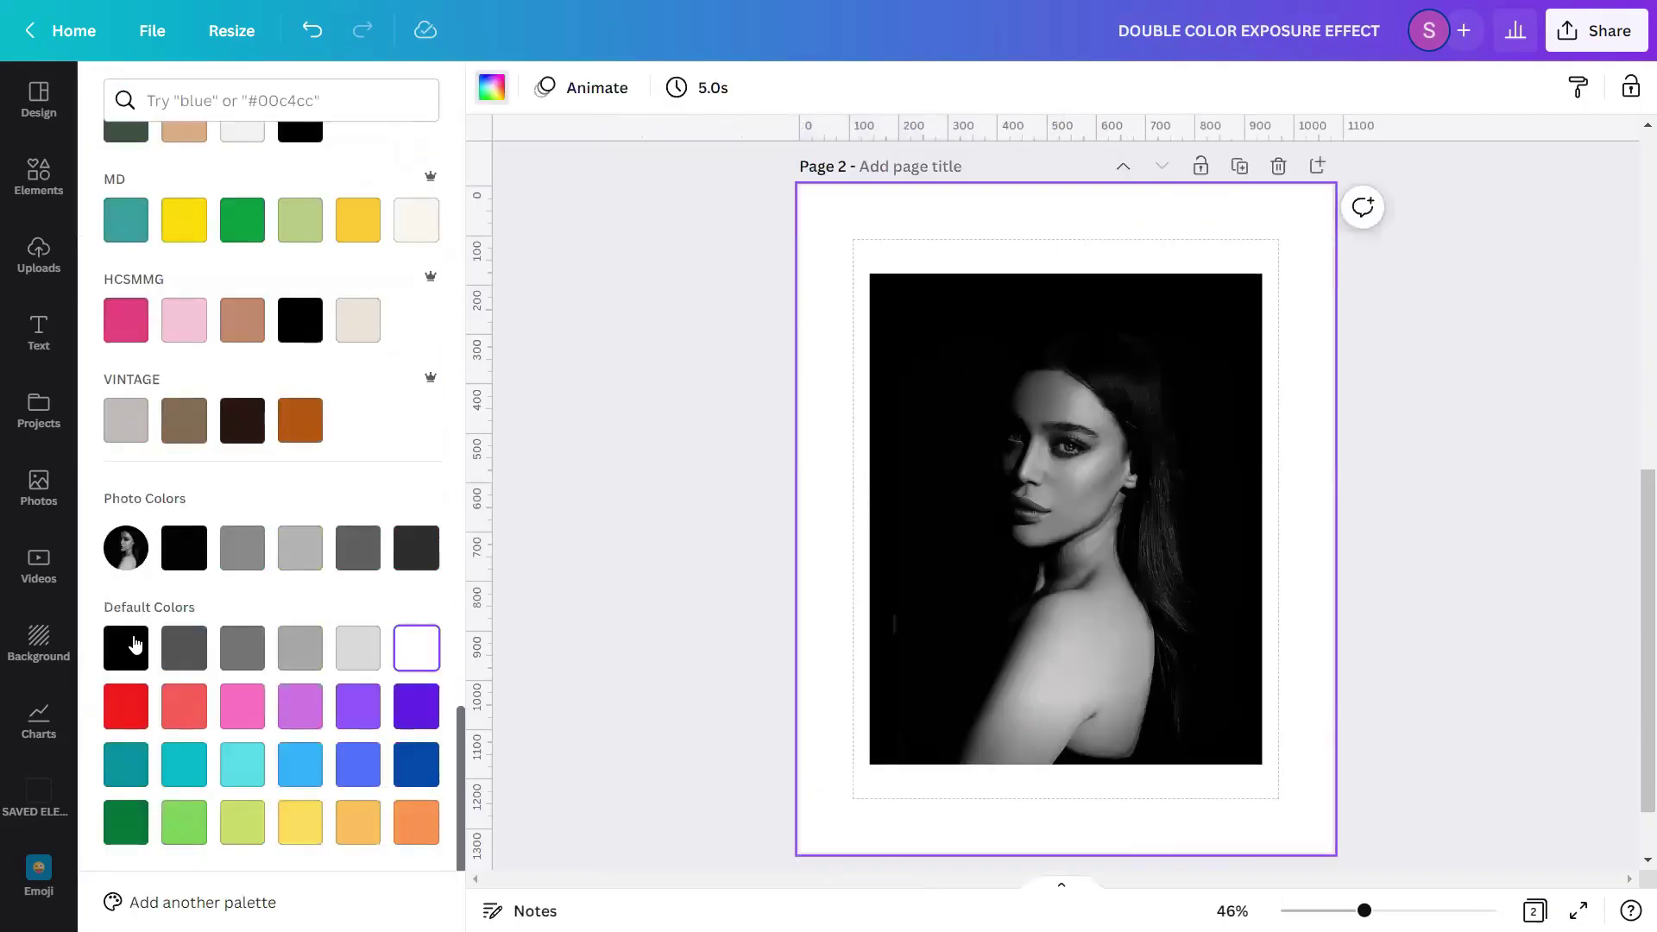
pyautogui.click(134, 649)
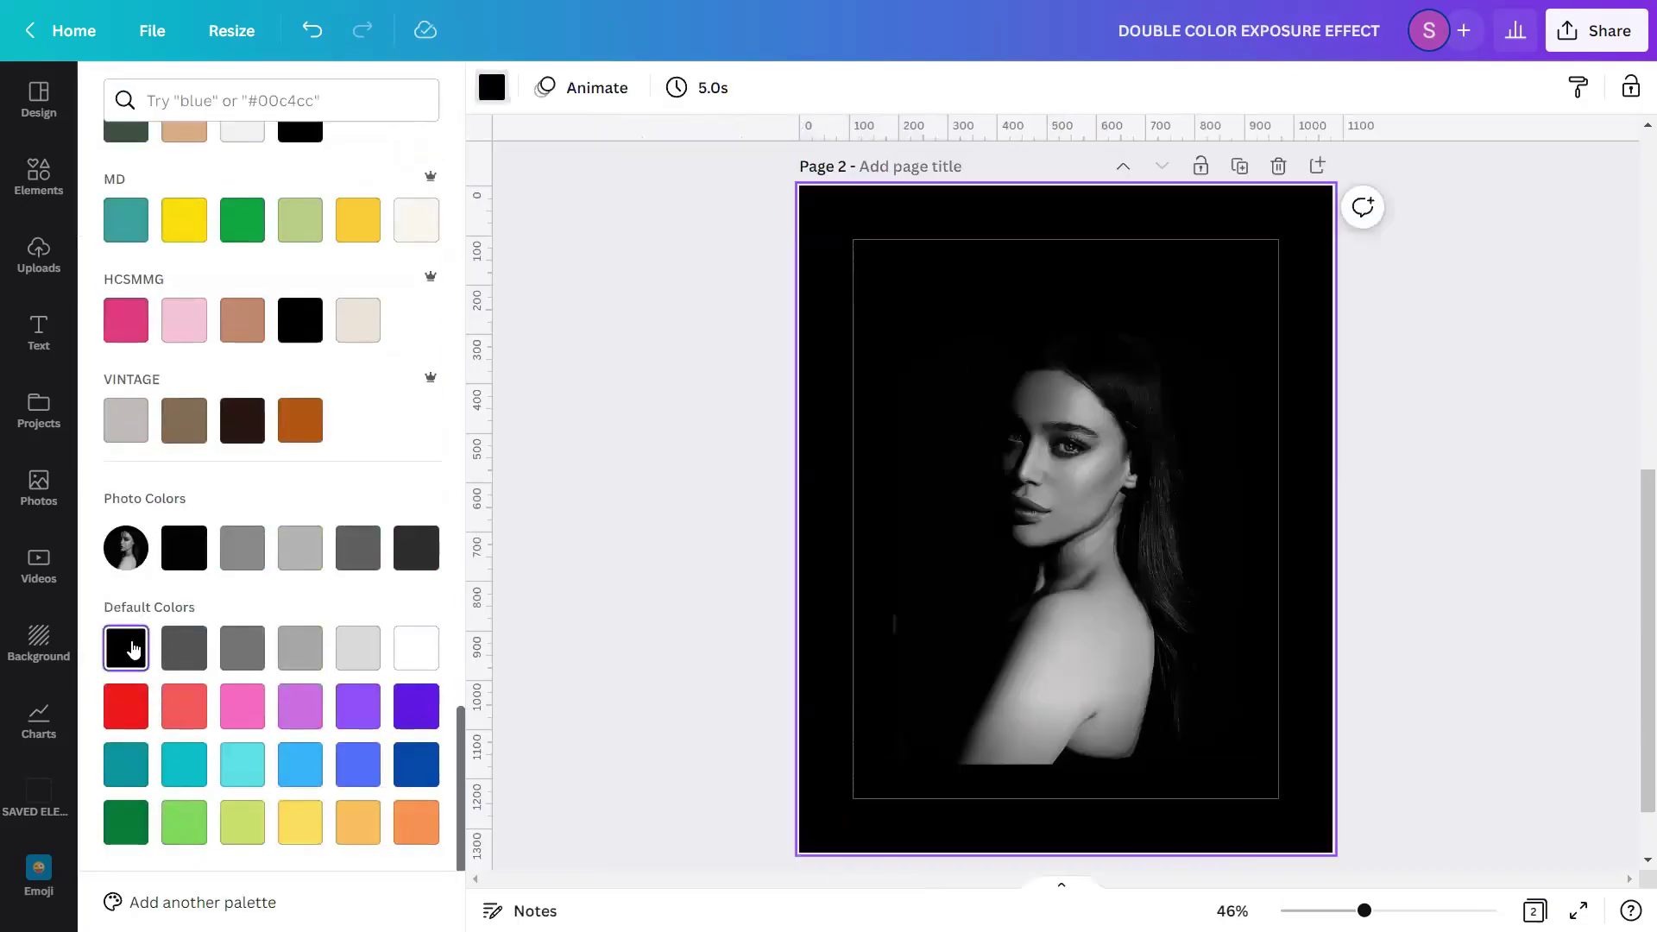
pyautogui.click(570, 553)
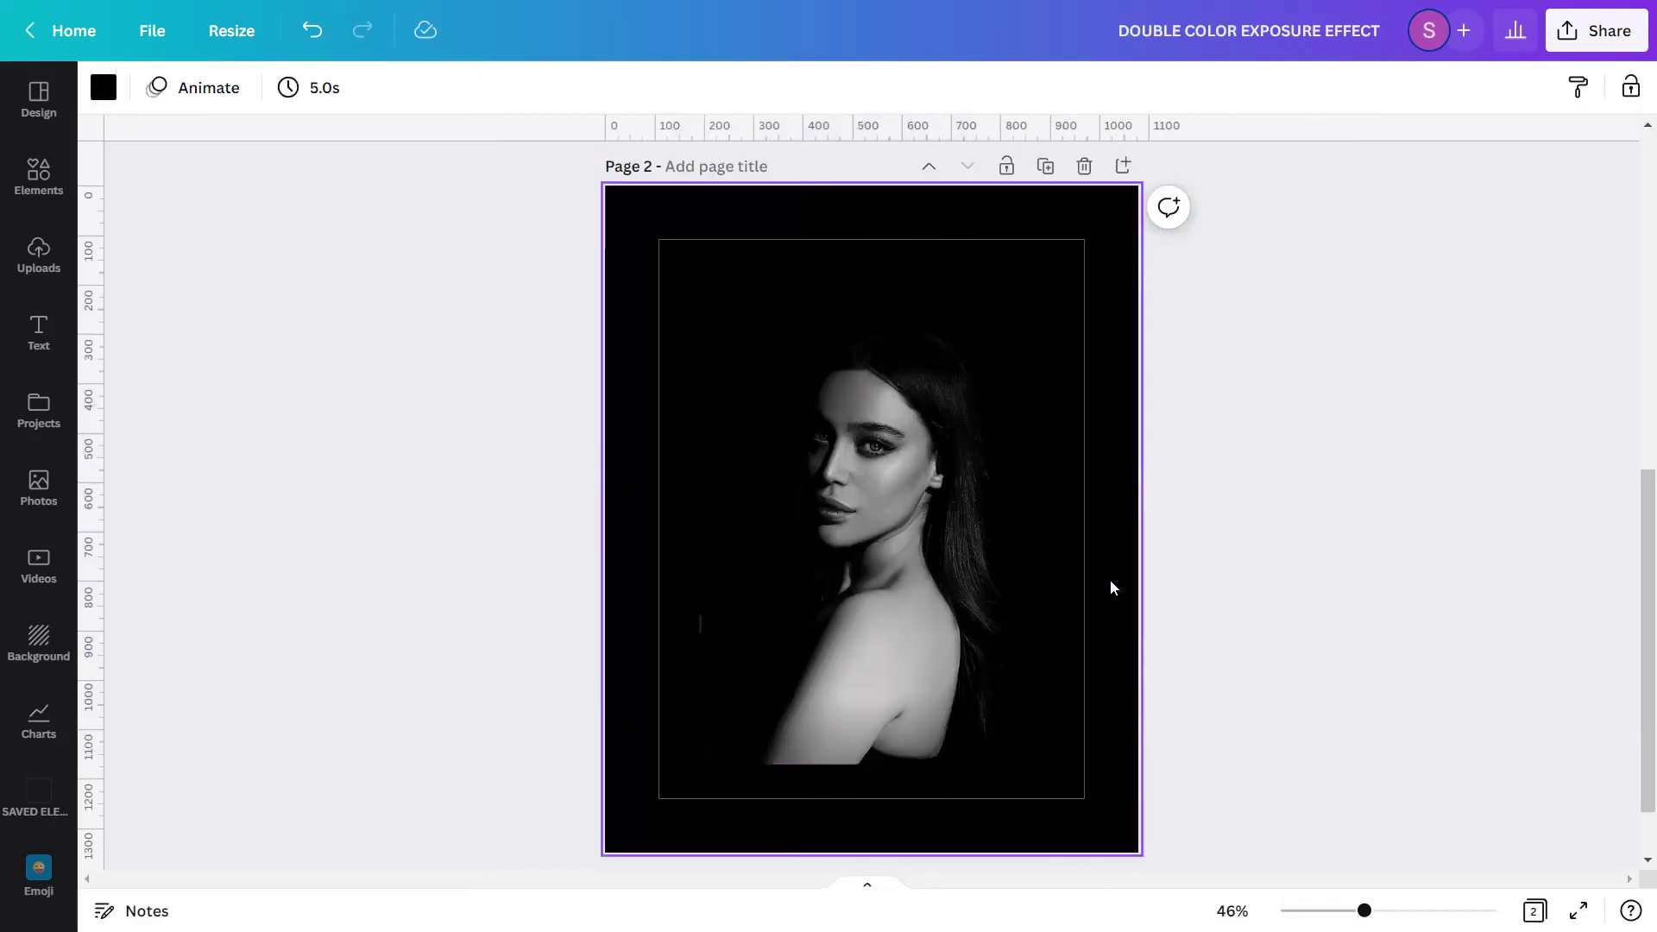
pyautogui.click(1224, 588)
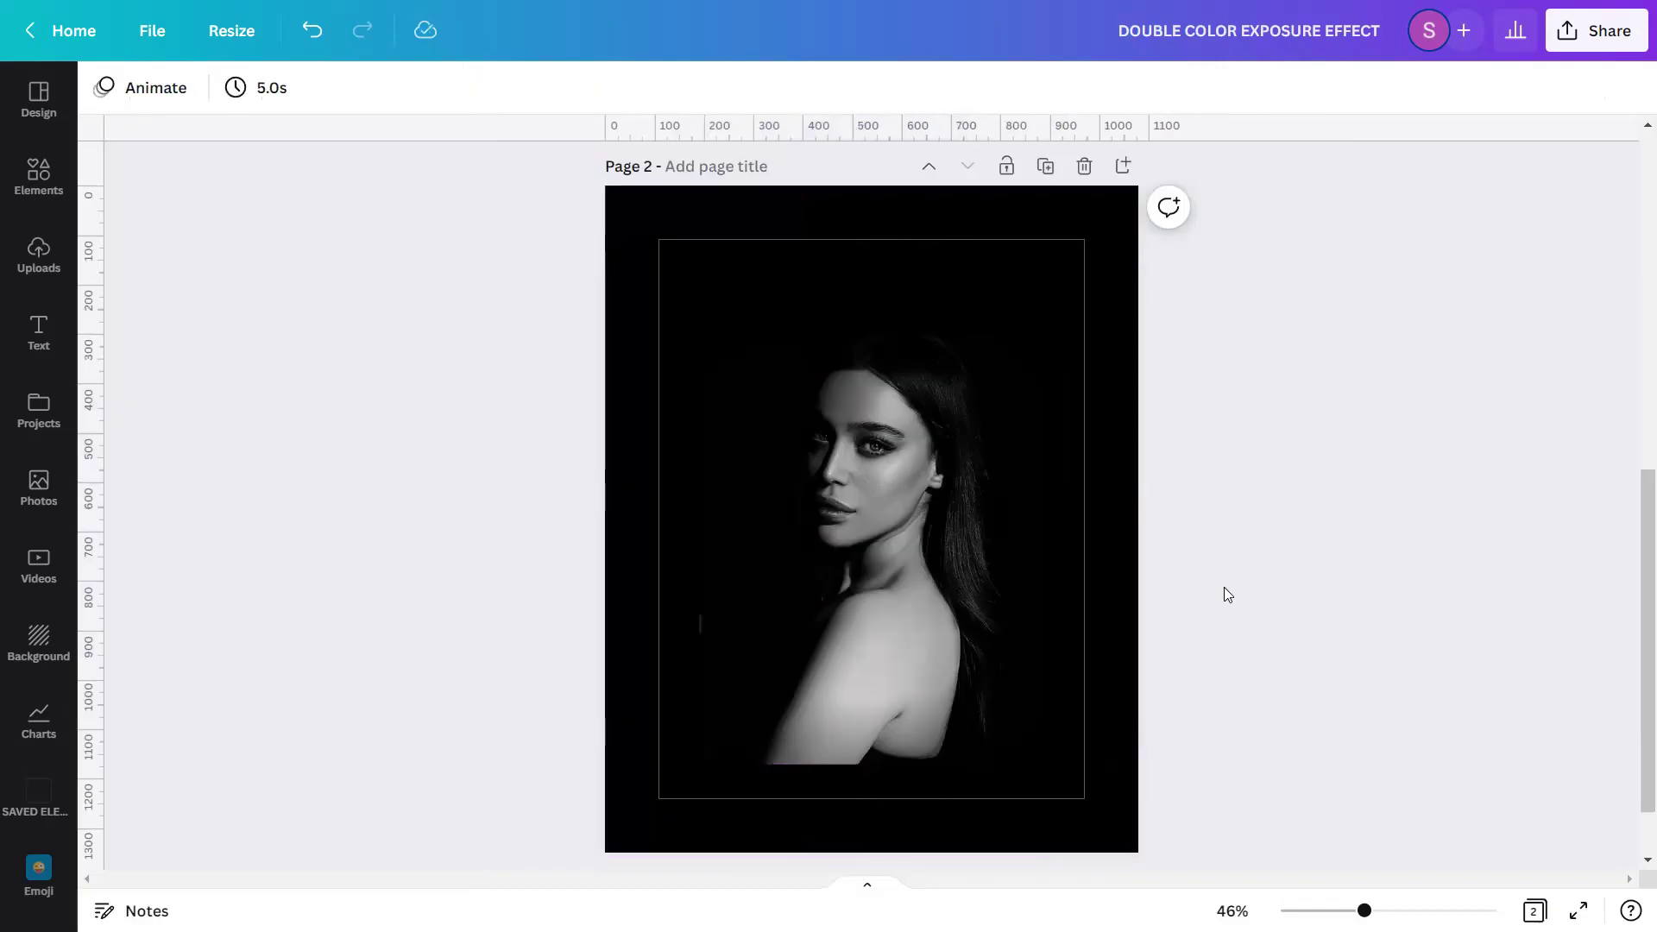
# Step: Duplicate the portrait and place the two copies side by side, left and right
pyautogui.click(881, 474)
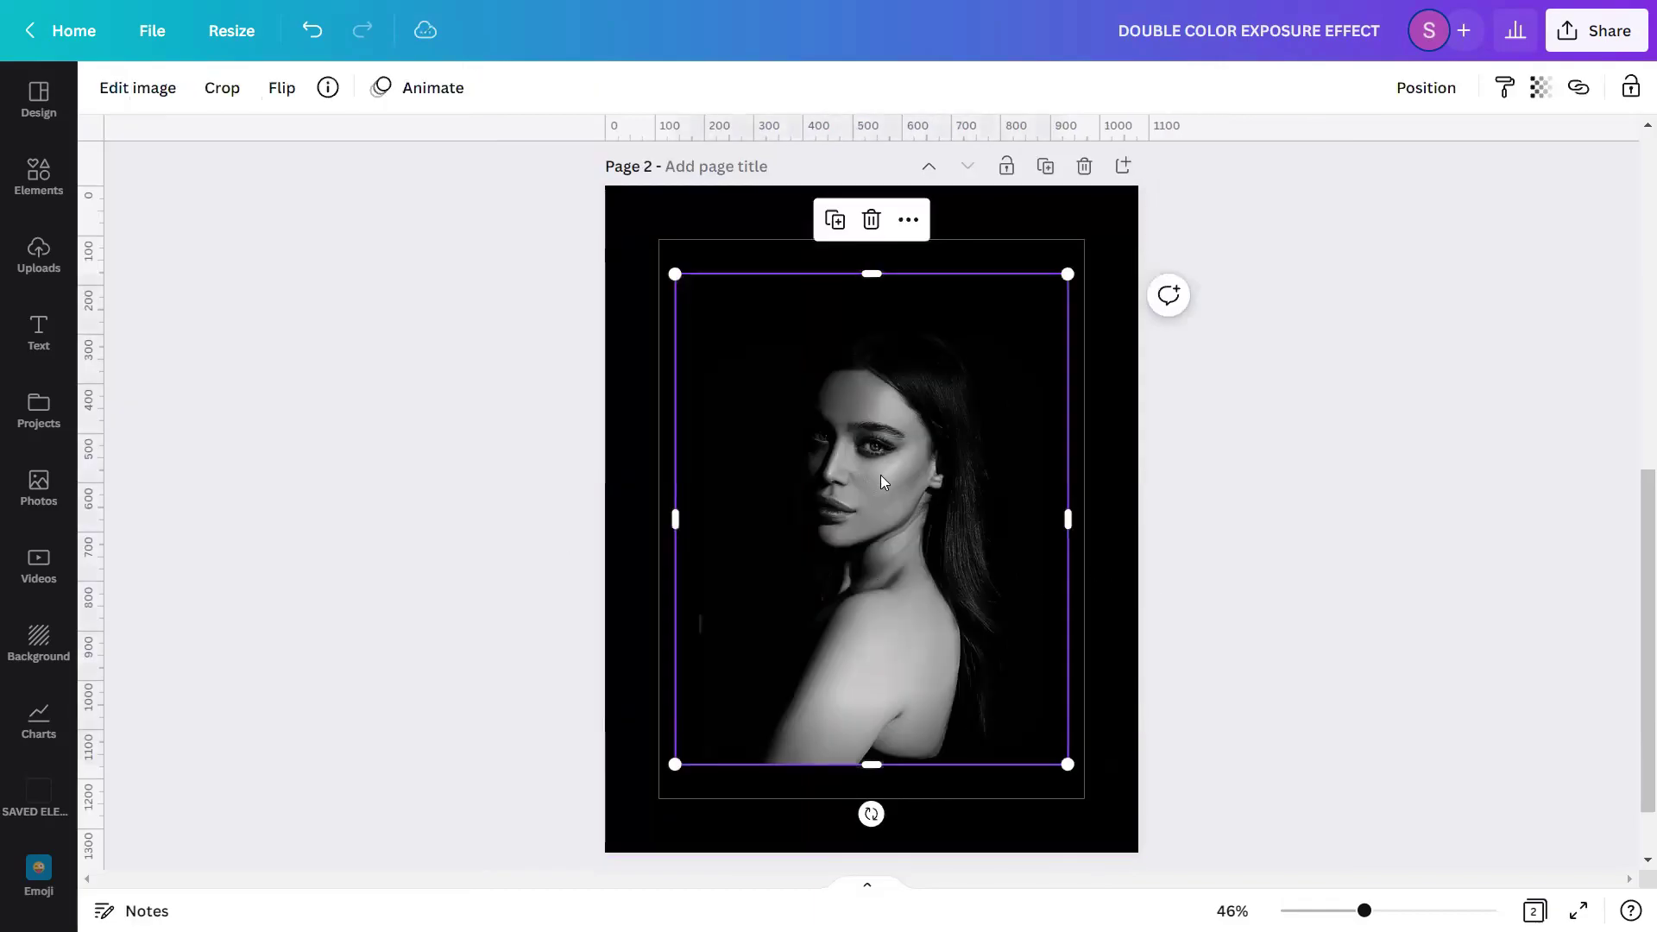
pyautogui.click(827, 238)
pyautogui.moveTo(846, 487)
pyautogui.mouseDown()
pyautogui.moveTo(1001, 501)
pyautogui.moveTo(1025, 484)
pyautogui.mouseUp()
pyautogui.moveTo(777, 459); pyautogui.dragTo(642, 450)
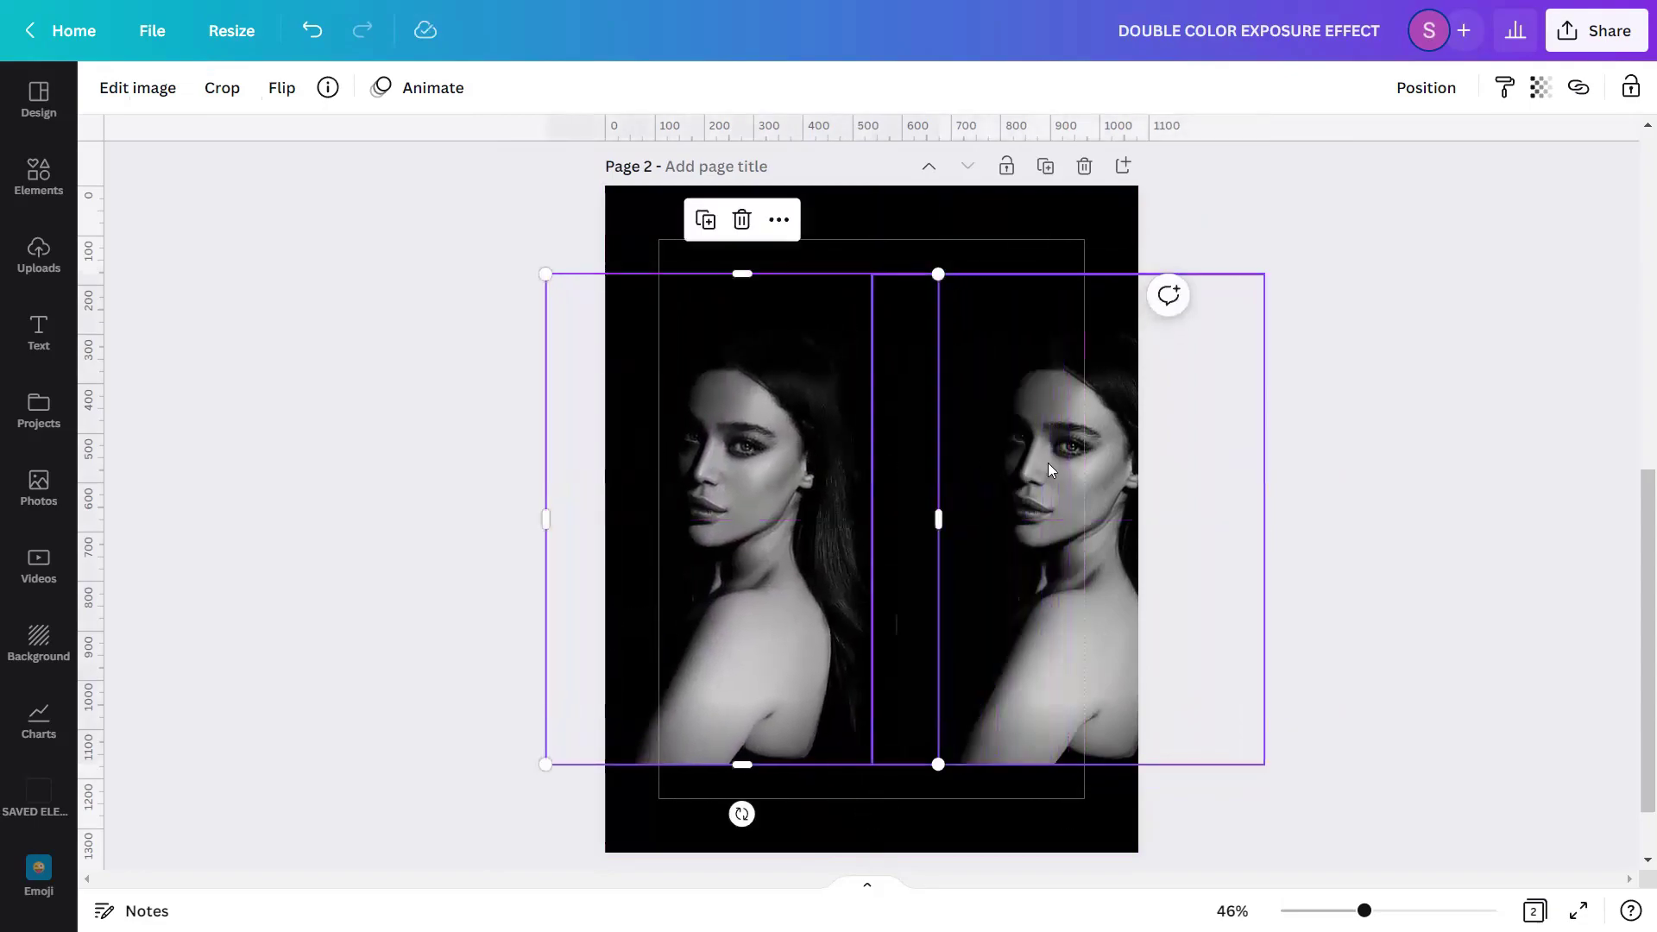
pyautogui.moveTo(1051, 468); pyautogui.dragTo(1014, 469)
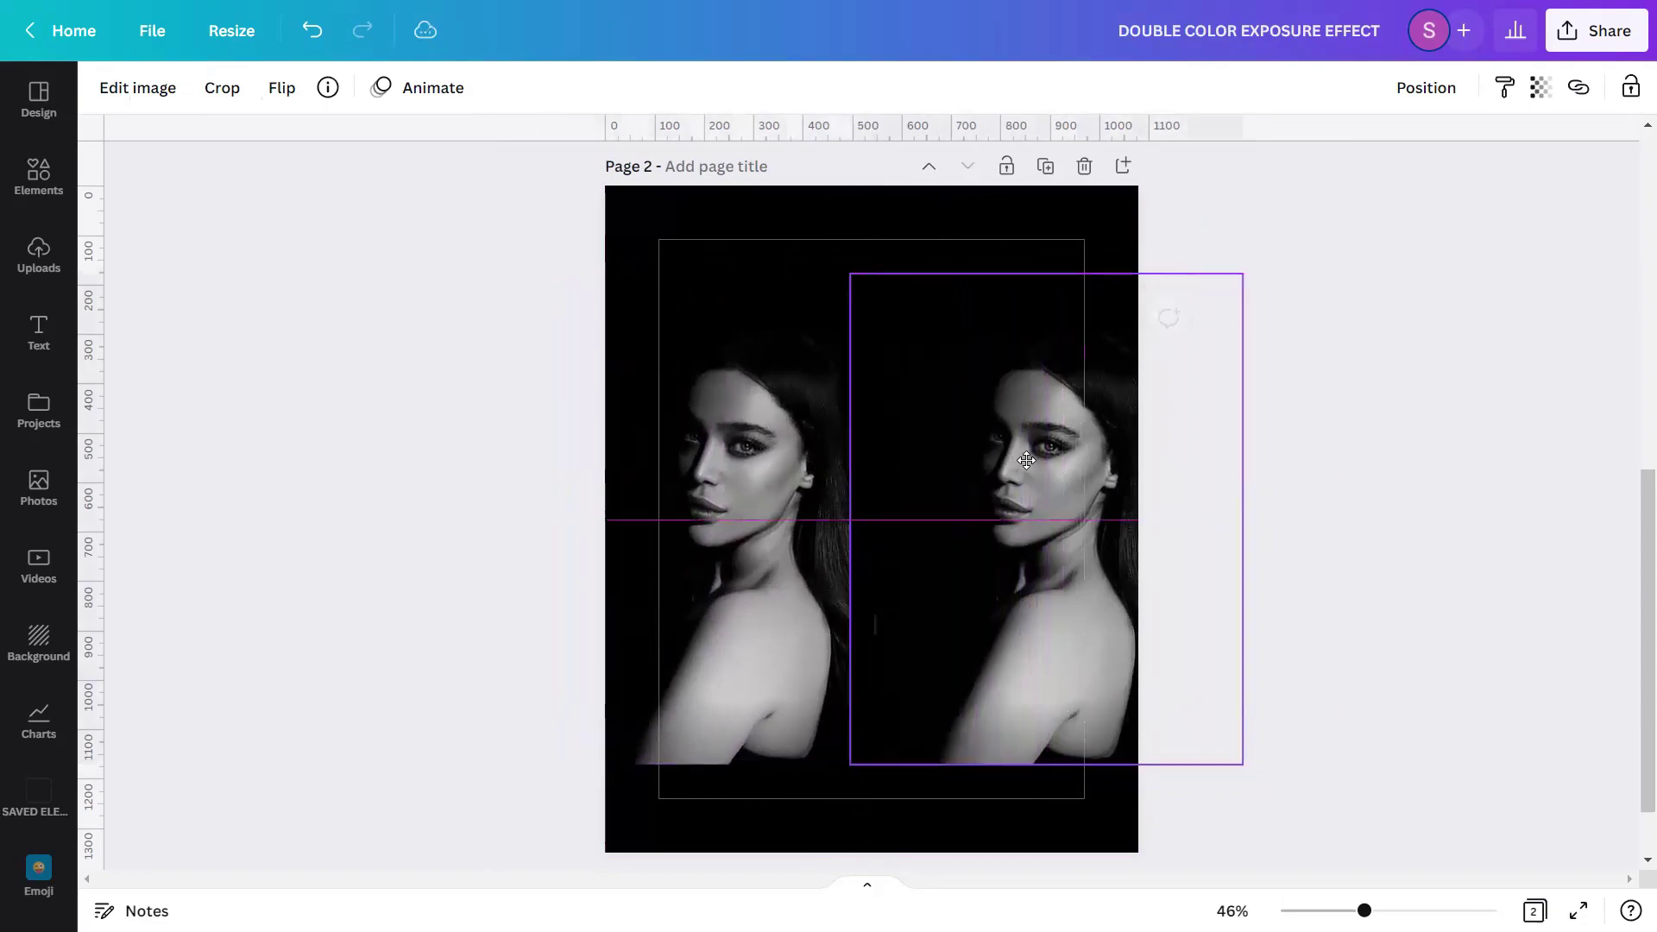
pyautogui.click(716, 486)
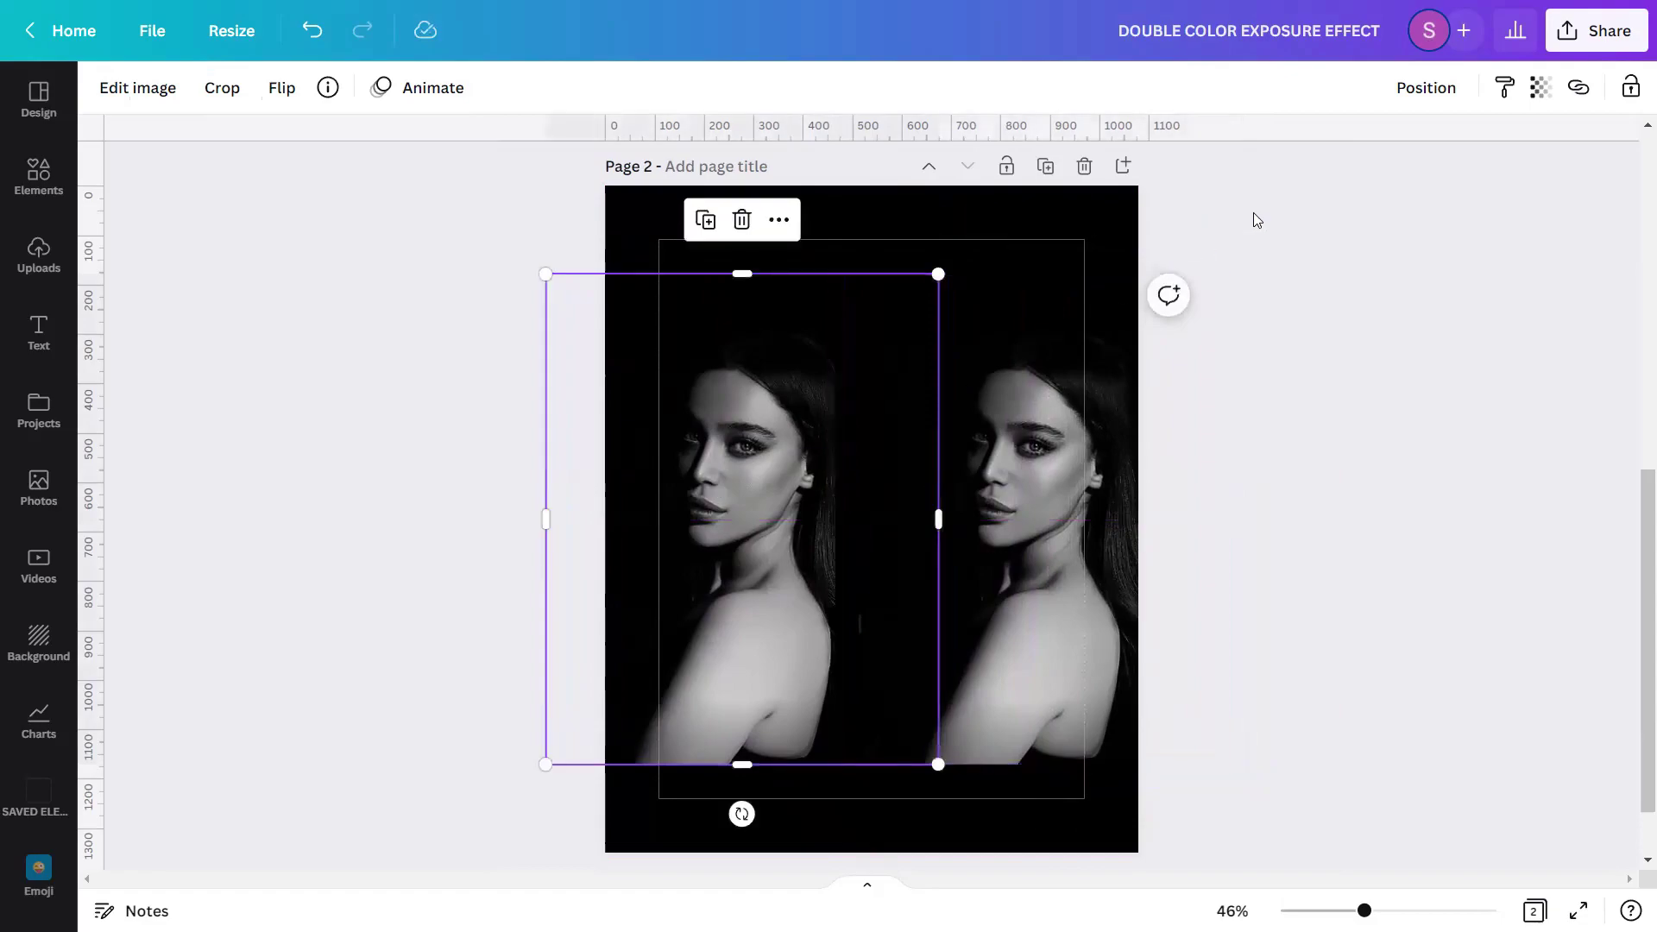
pyautogui.click(1425, 89)
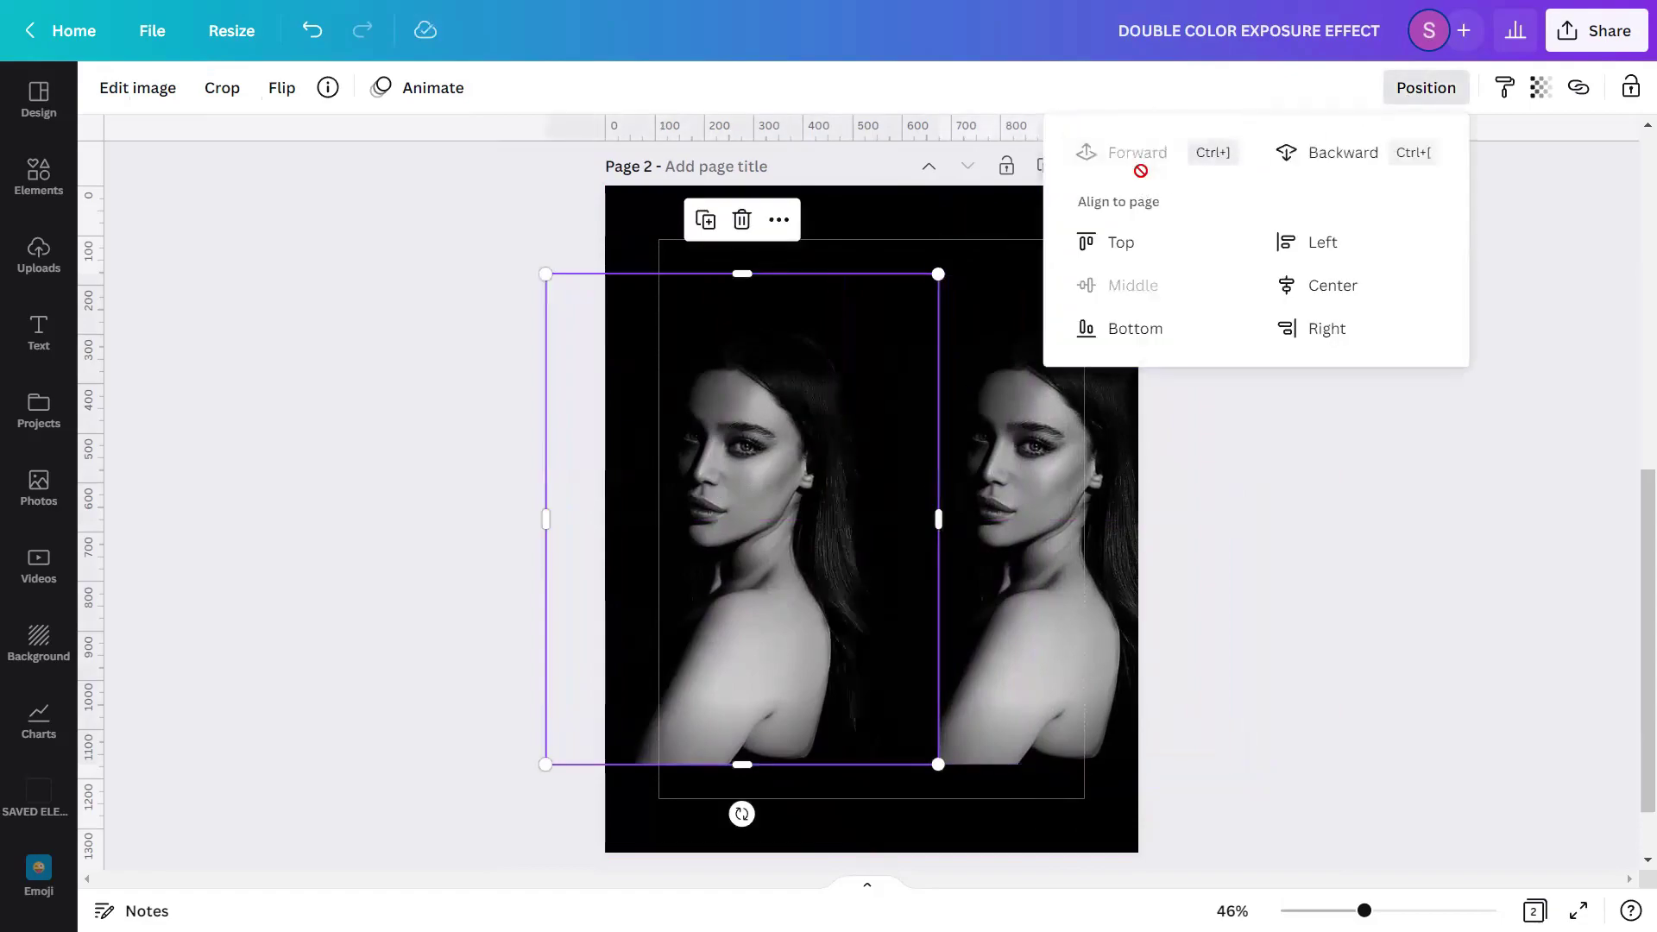
pyautogui.click(1347, 585)
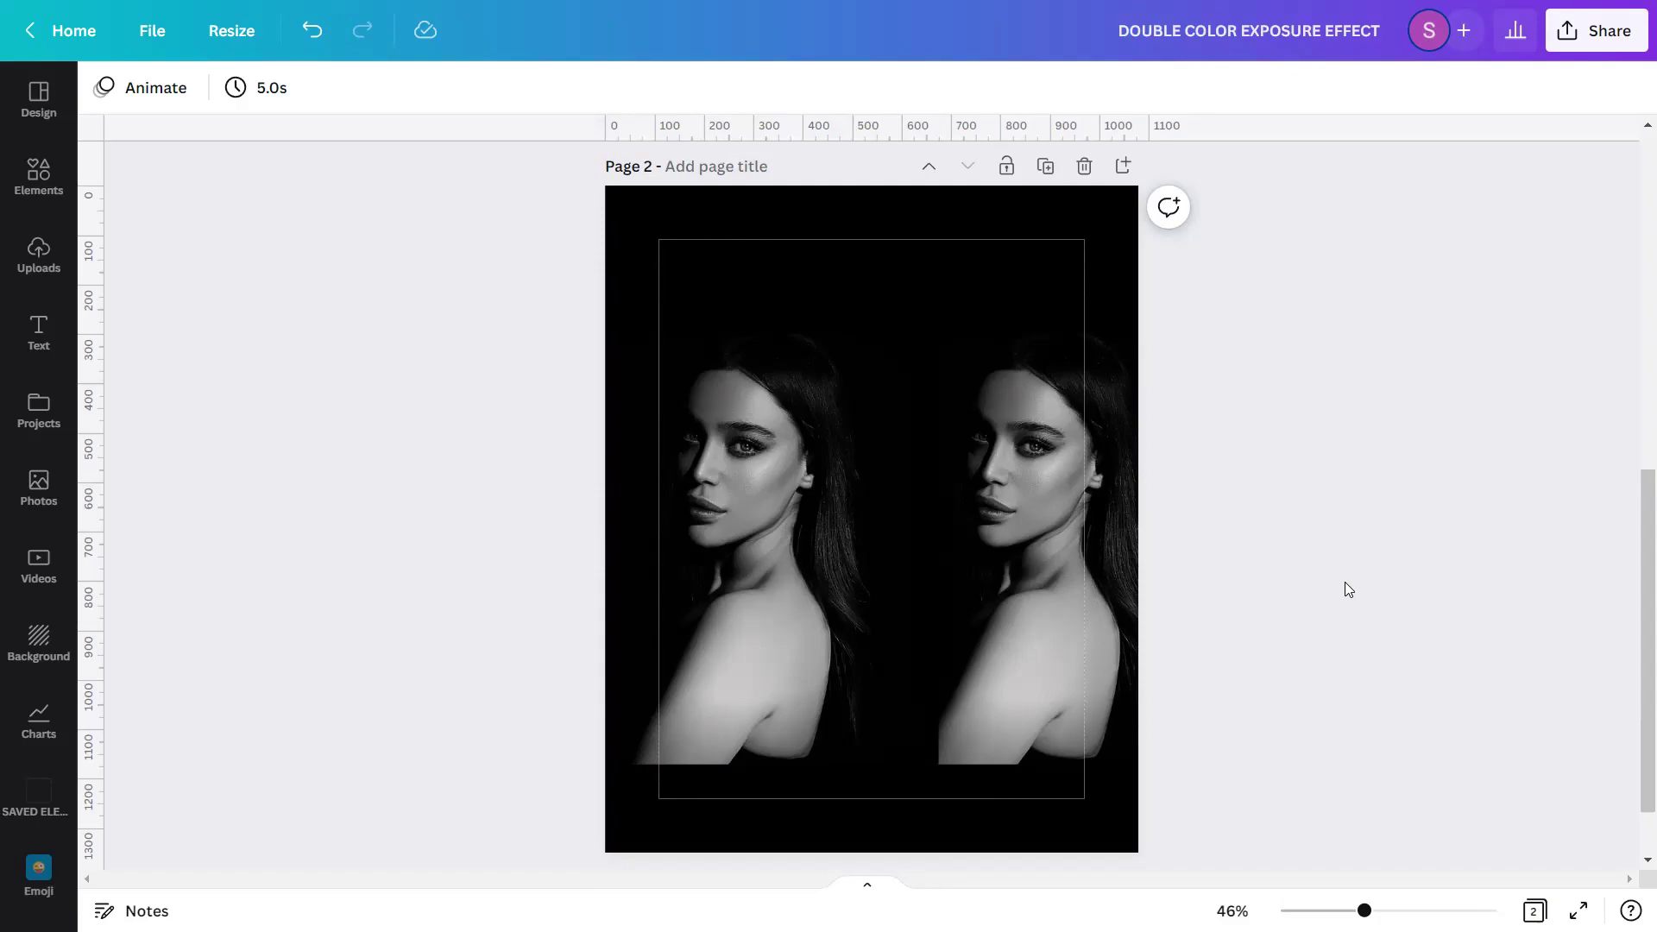
pyautogui.click(788, 517)
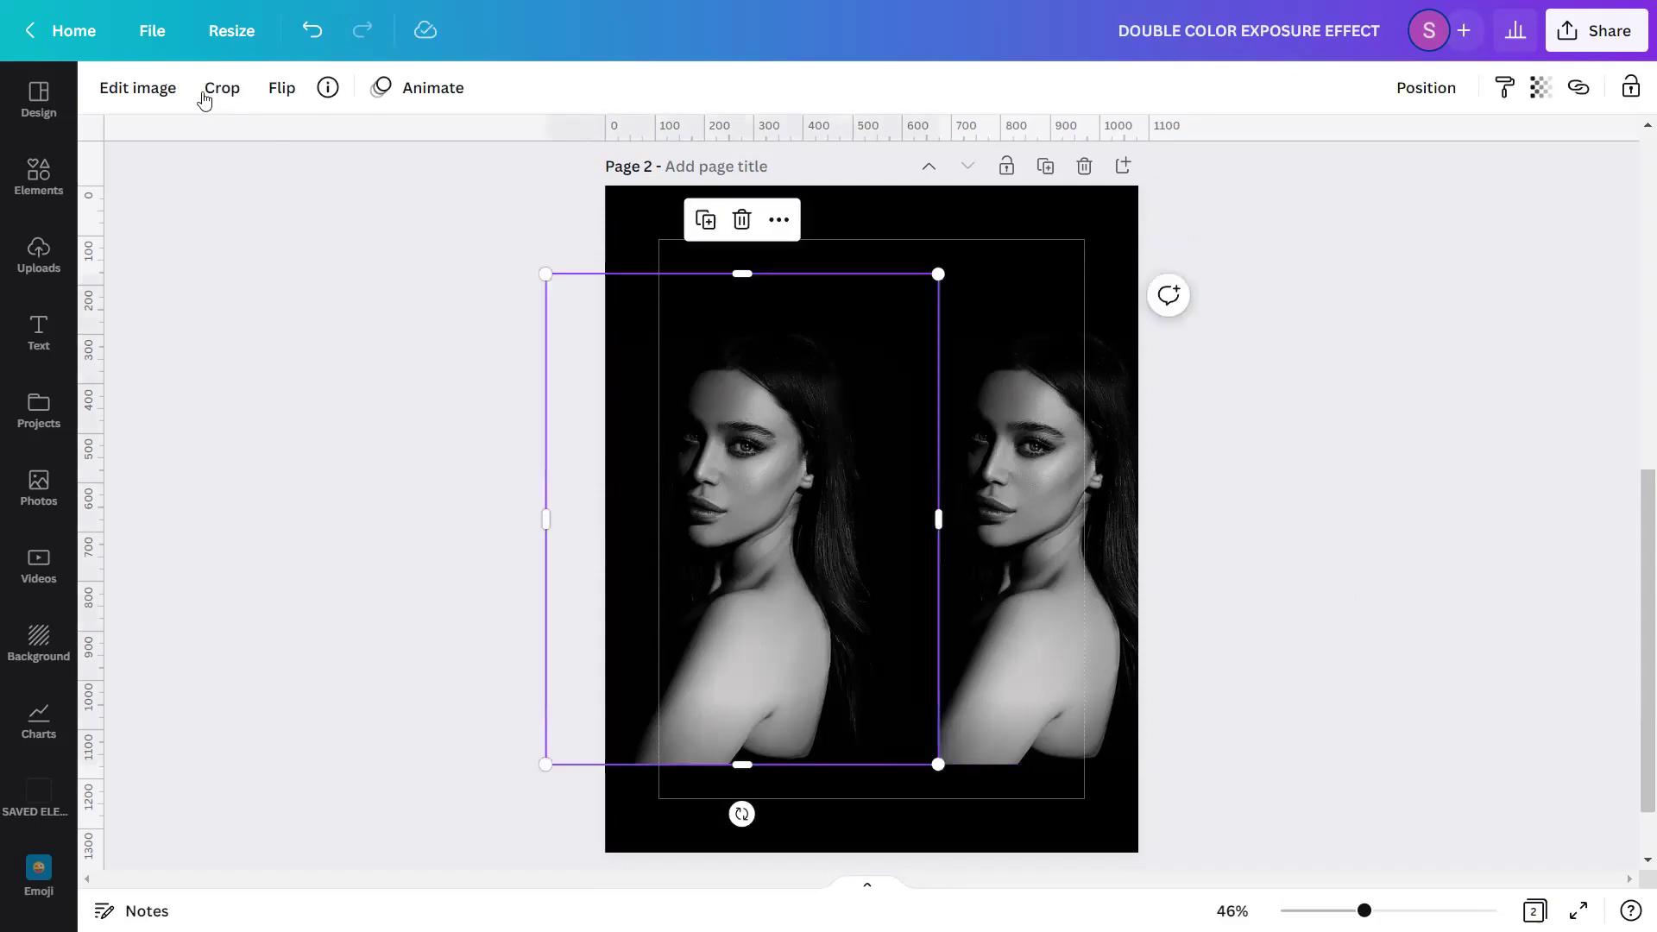
# Step: Apply the Cherry duotone preset to the left portrait
pyautogui.click(173, 85)
pyautogui.scroll(-3, 210, 393)
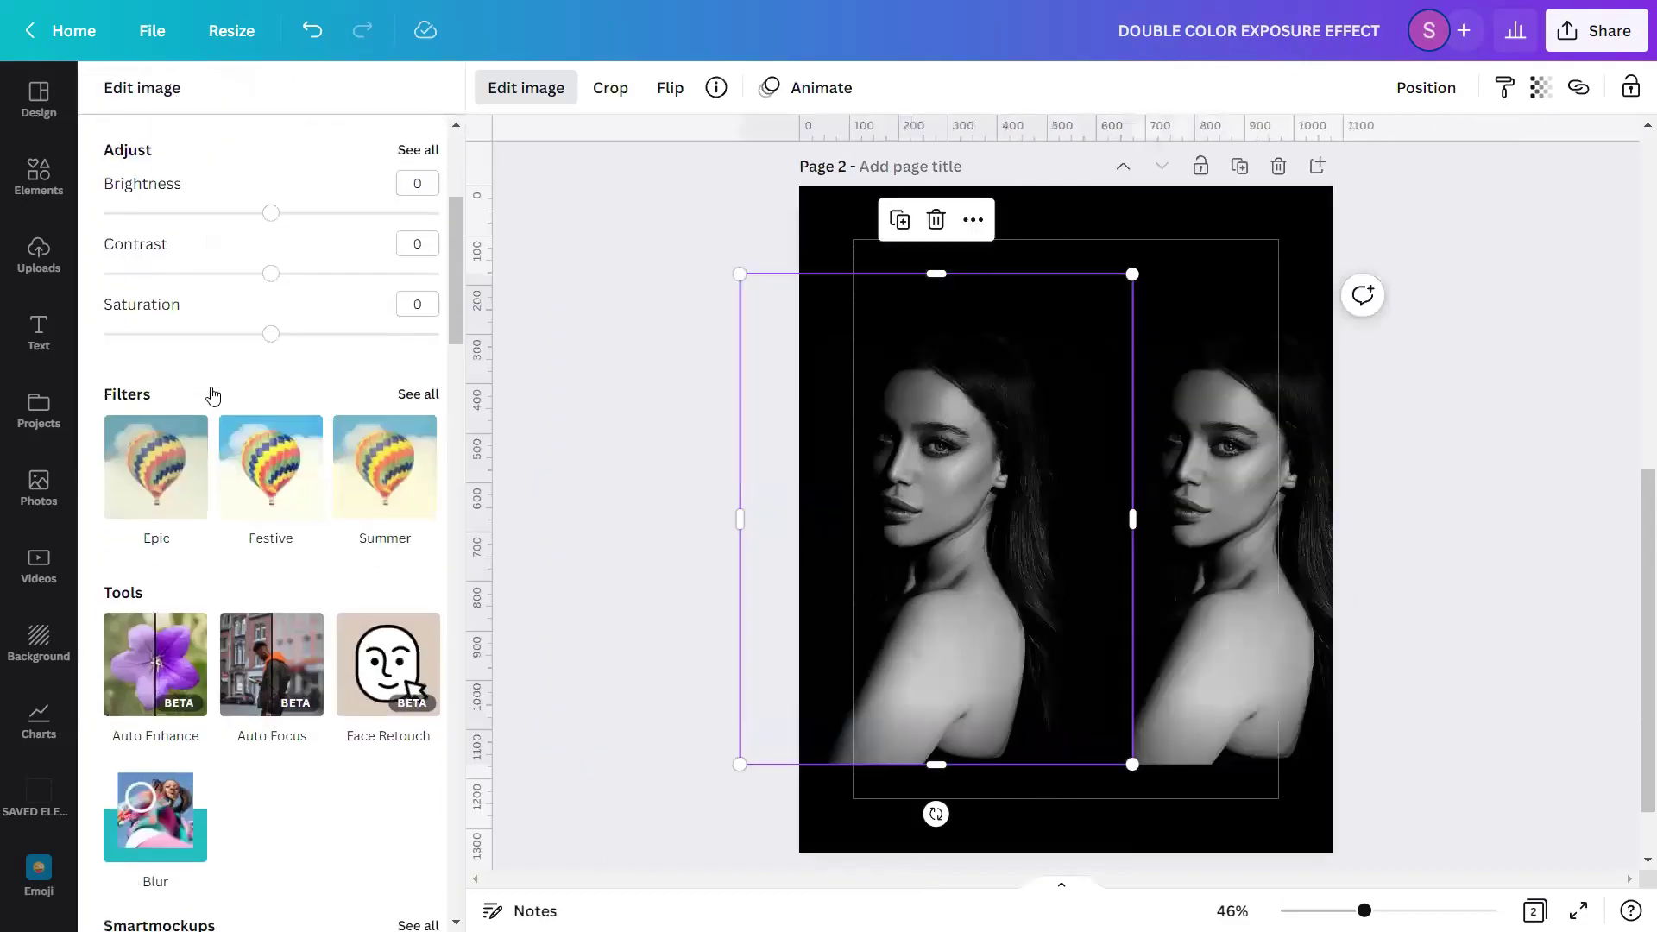
pyautogui.scroll(-4, 210, 393)
pyautogui.scroll(-5, 213, 396)
pyautogui.scroll(-3, 213, 395)
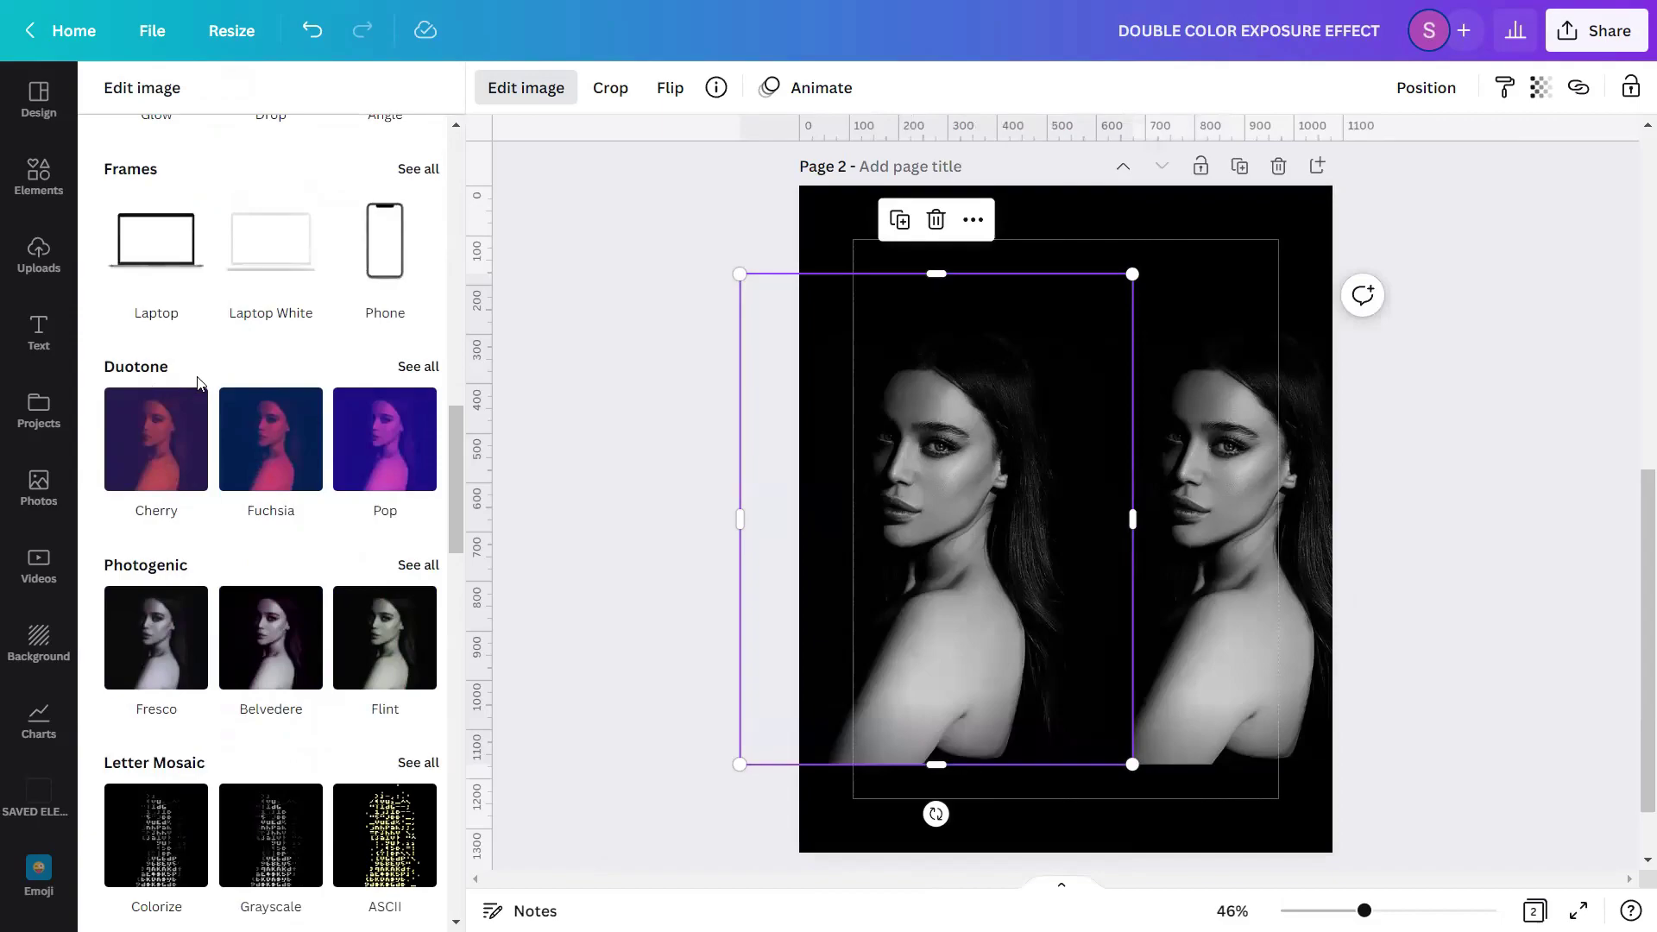
pyautogui.click(422, 367)
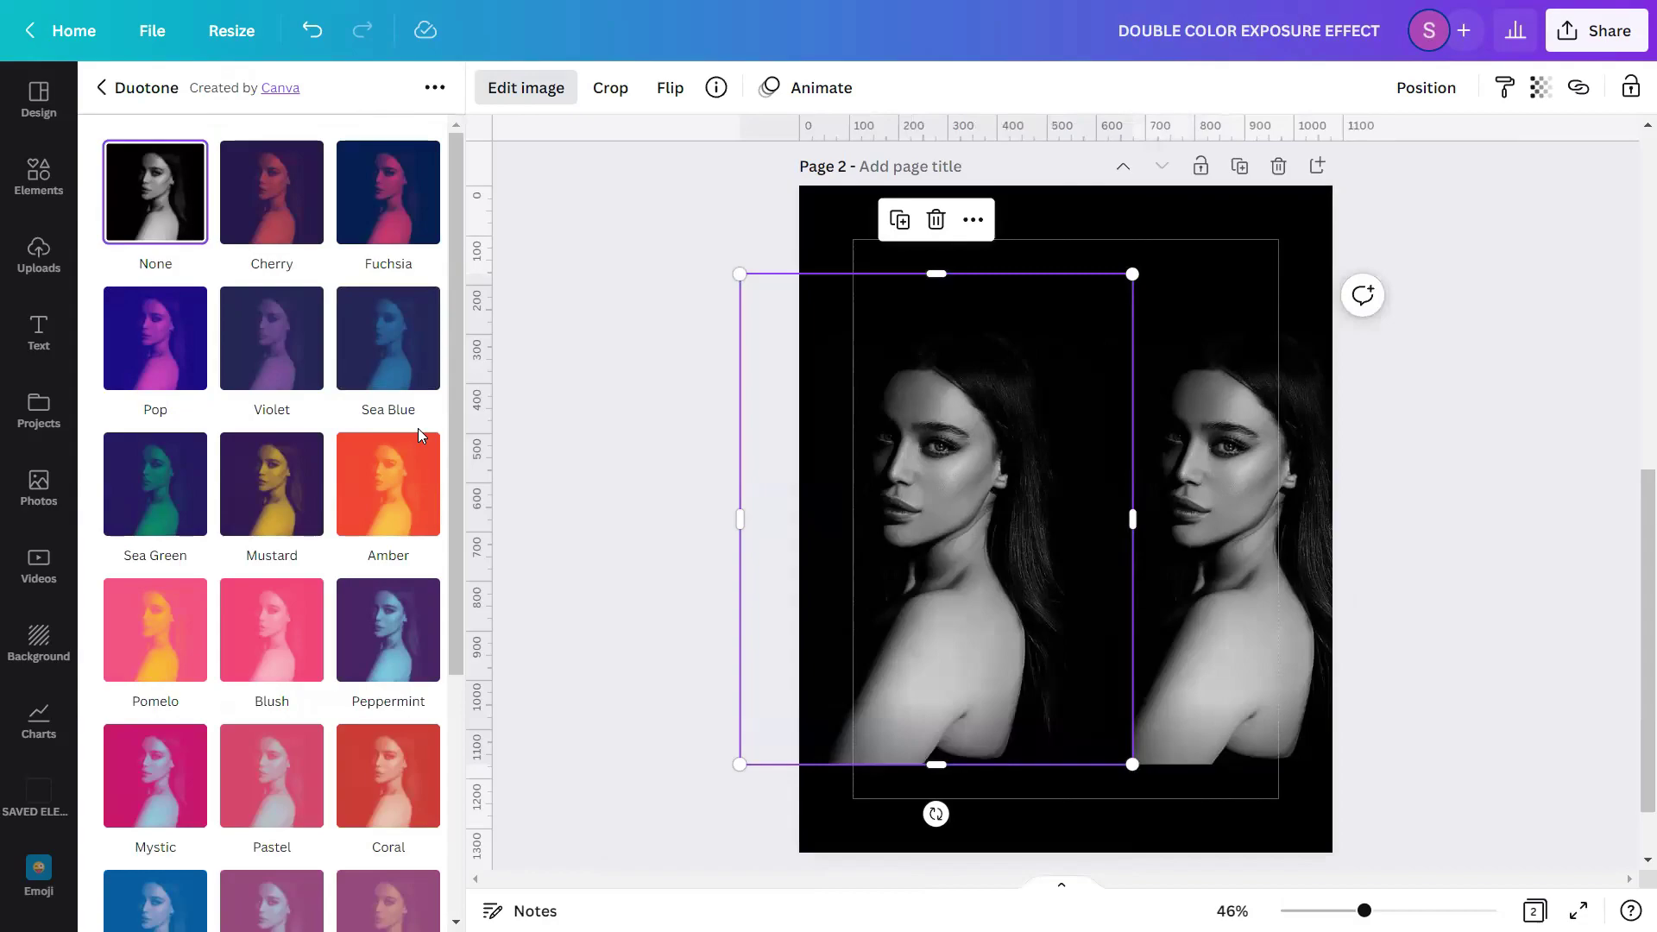
pyautogui.click(252, 219)
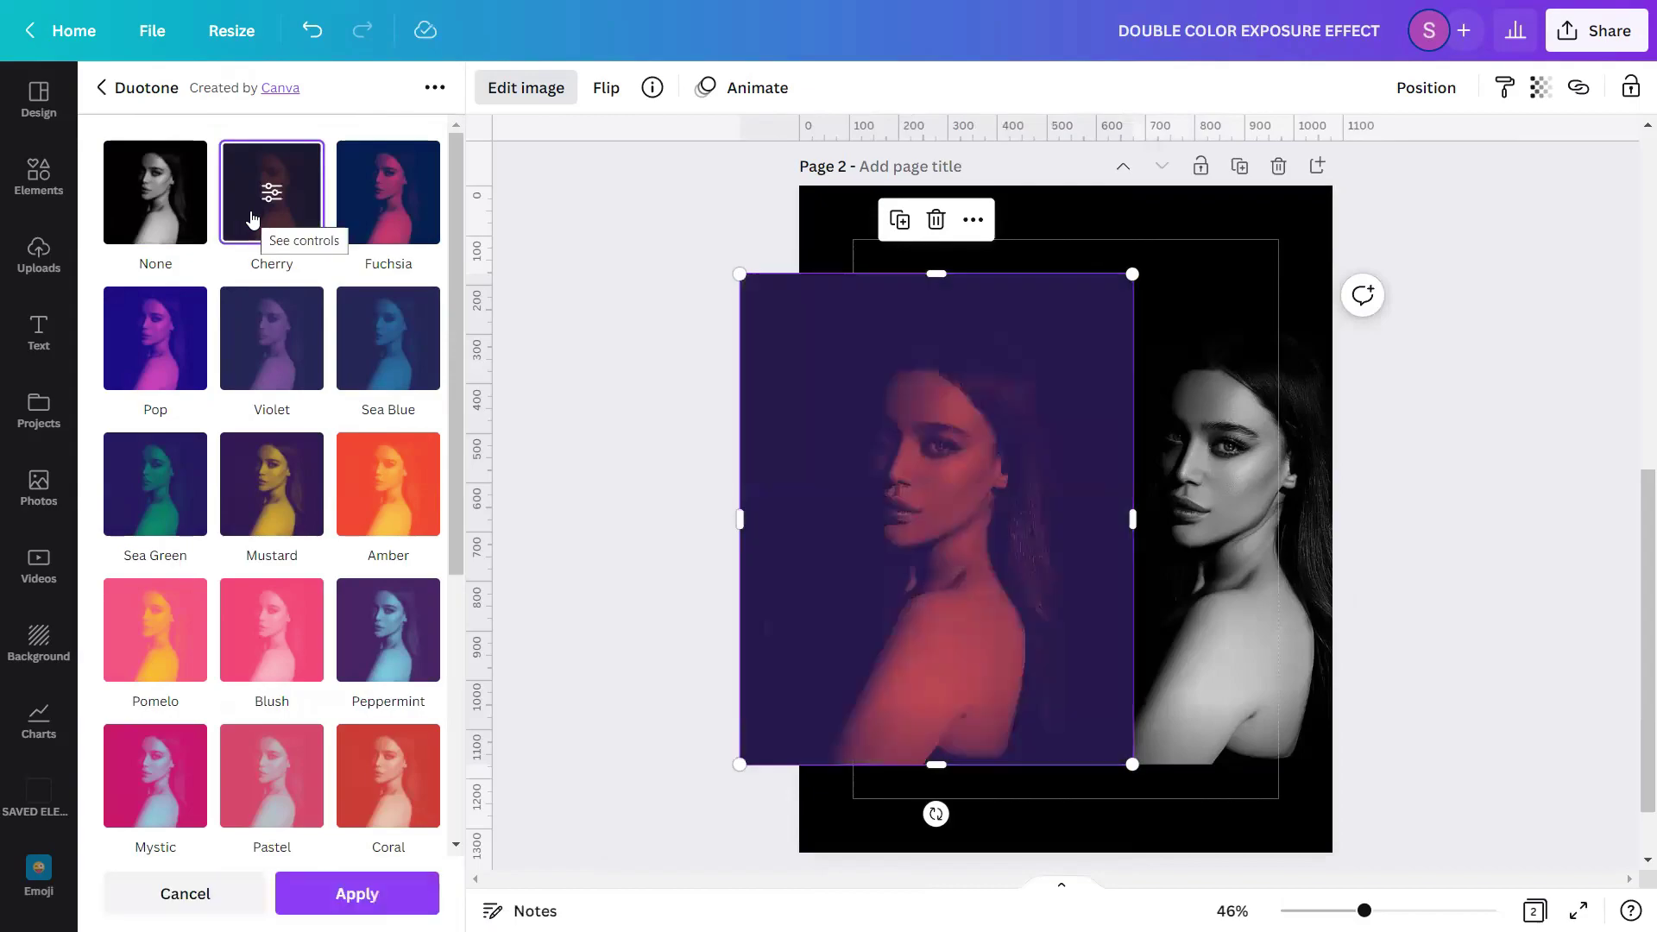
pyautogui.click(264, 207)
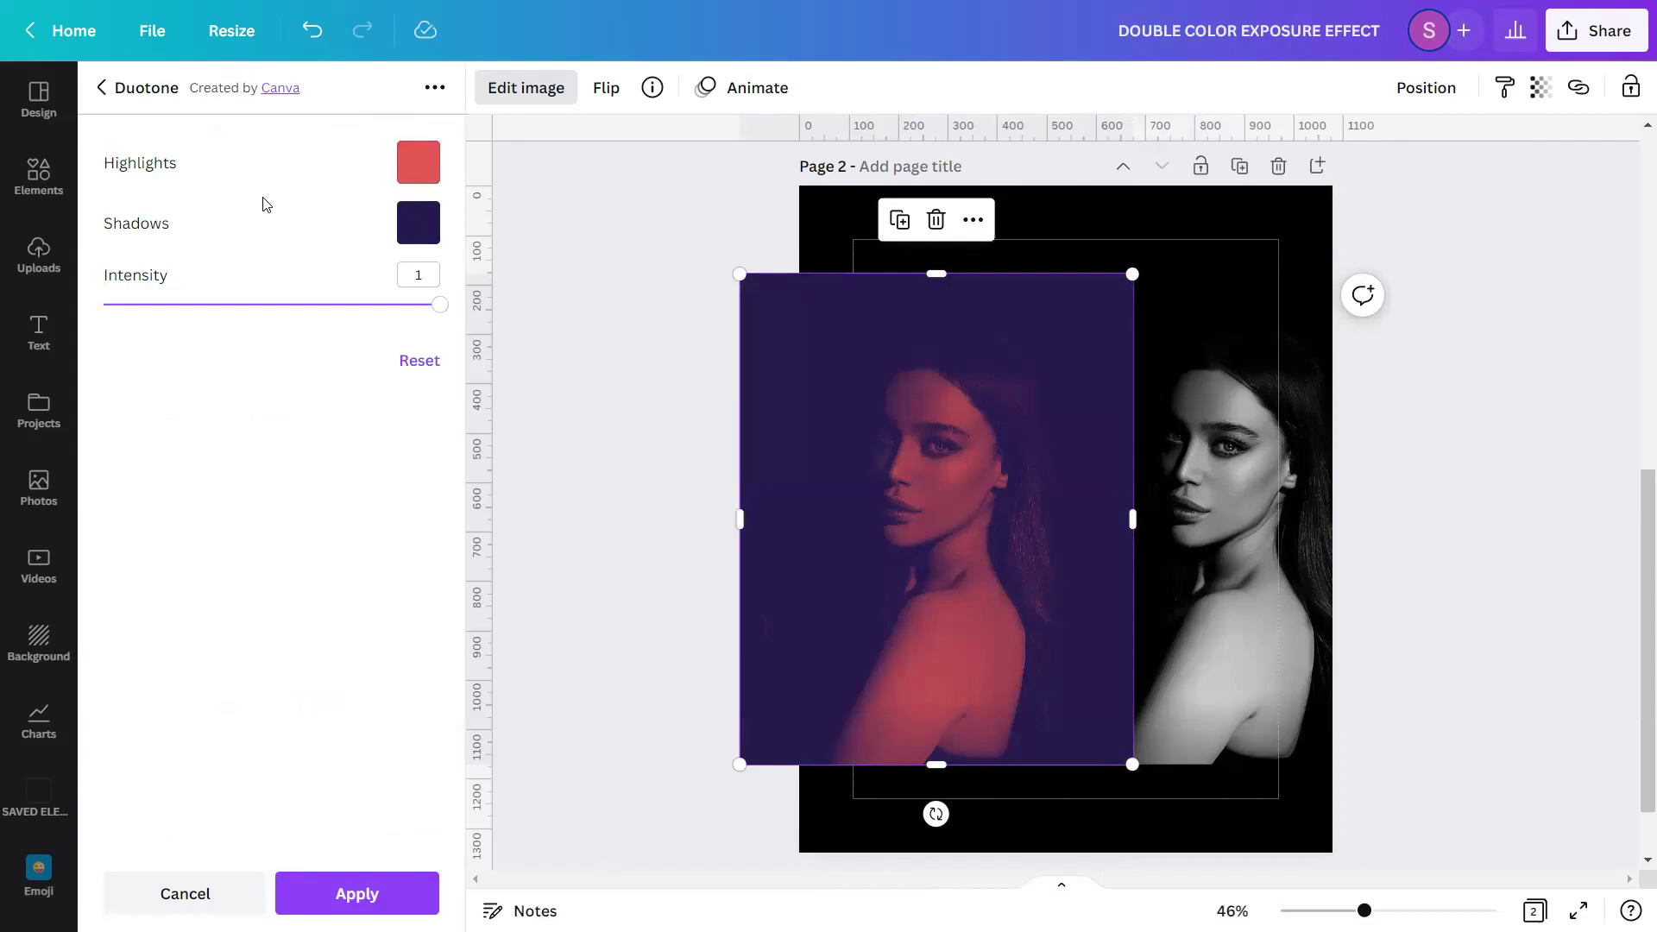
# Step: Change the duotone highlights colour to turquoise
pyautogui.click(417, 164)
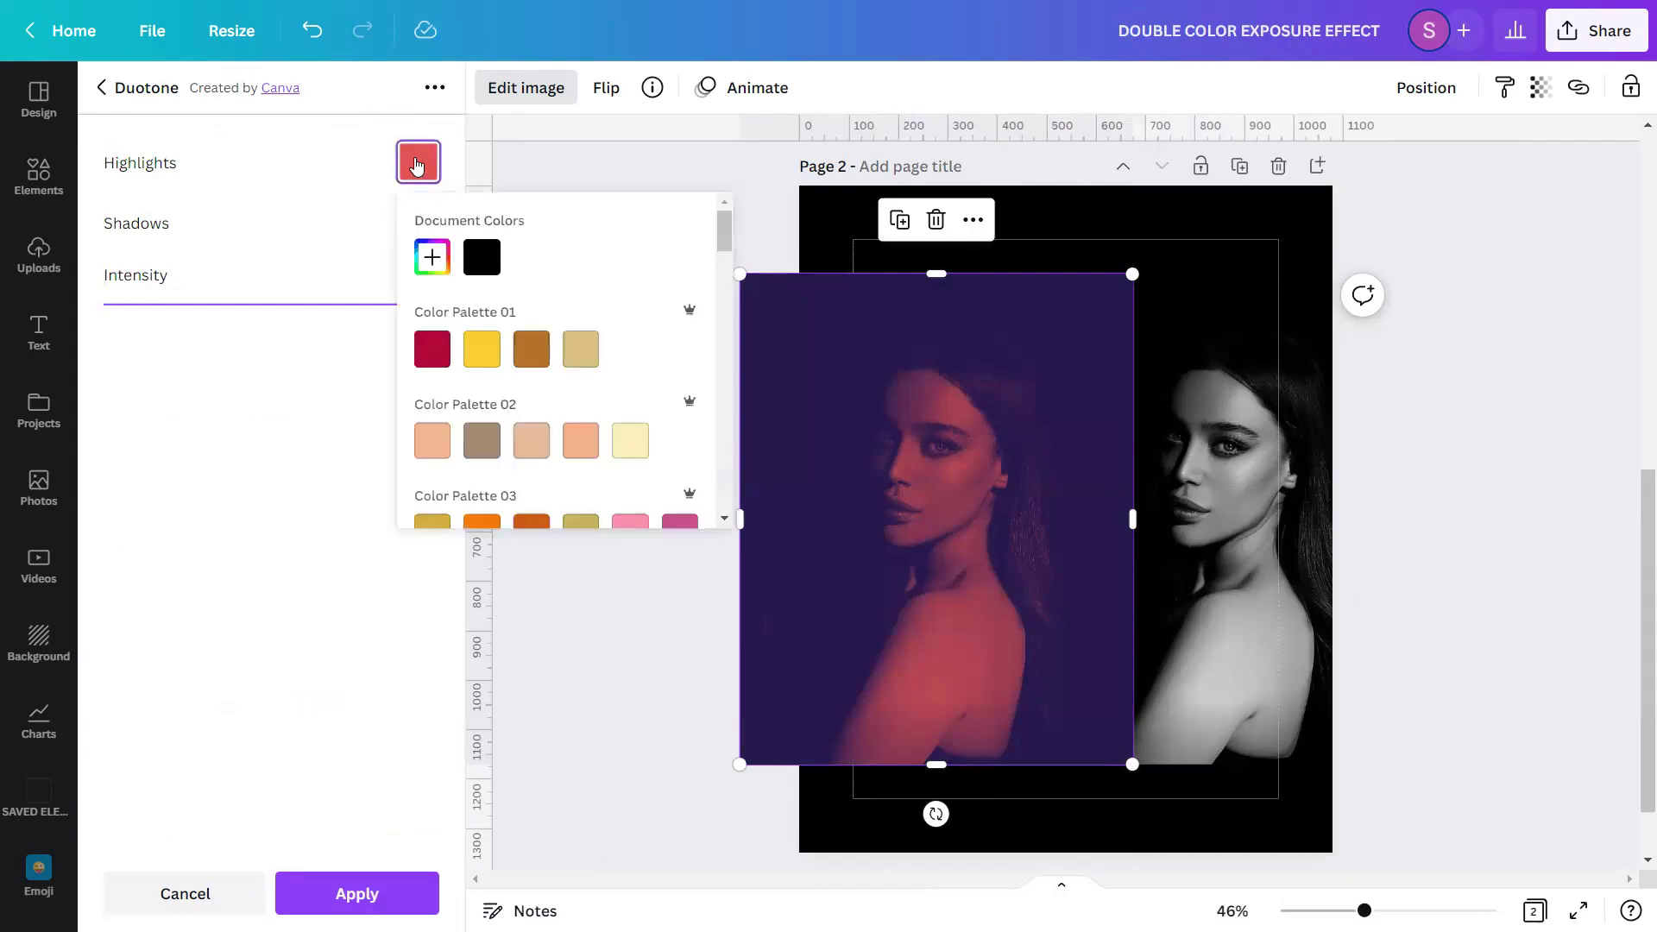
pyautogui.scroll(-5, 449, 391)
pyautogui.scroll(-3, 450, 391)
pyautogui.scroll(-5, 450, 391)
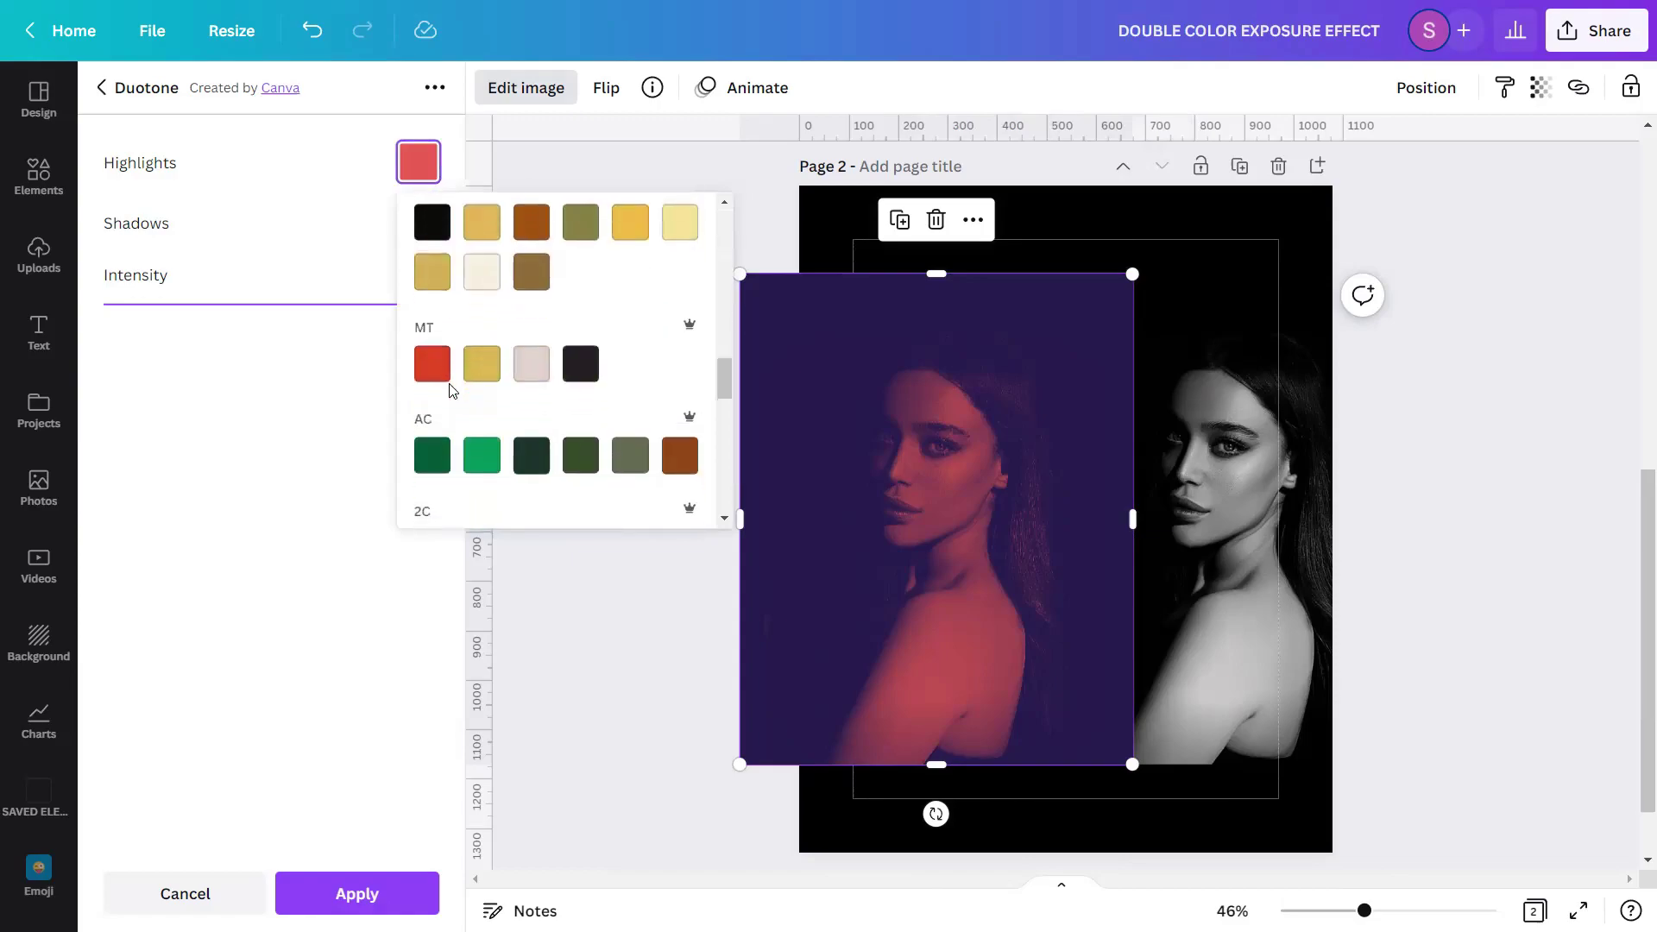
pyautogui.scroll(-5, 450, 391)
pyautogui.scroll(-5, 450, 391)
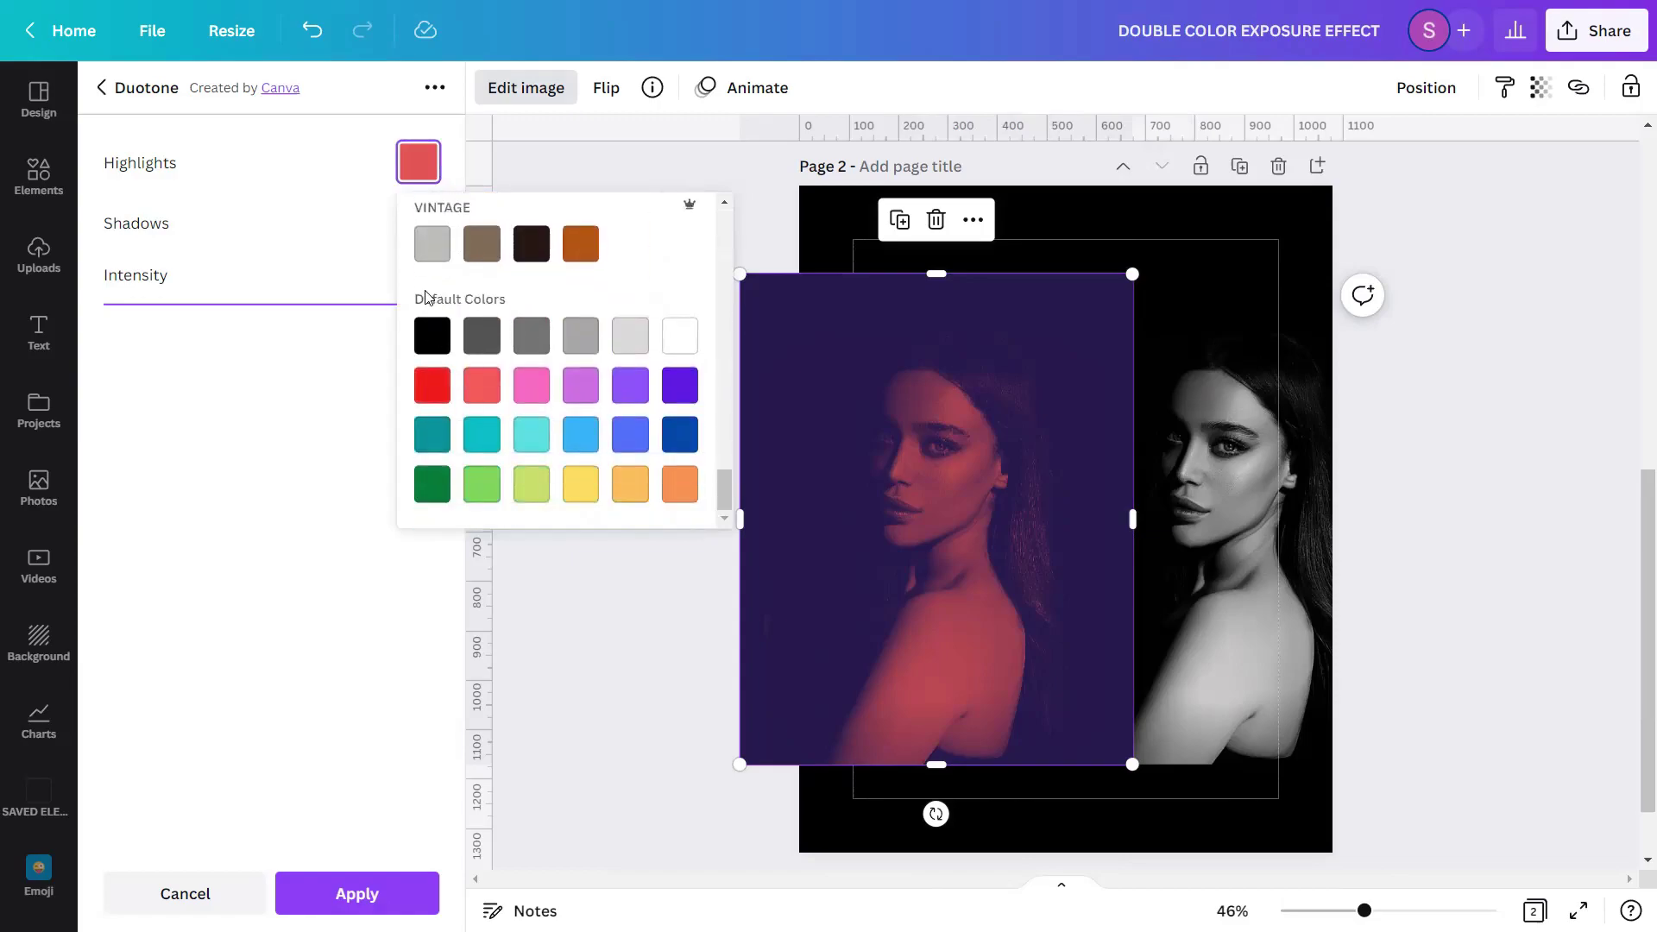
pyautogui.click(526, 443)
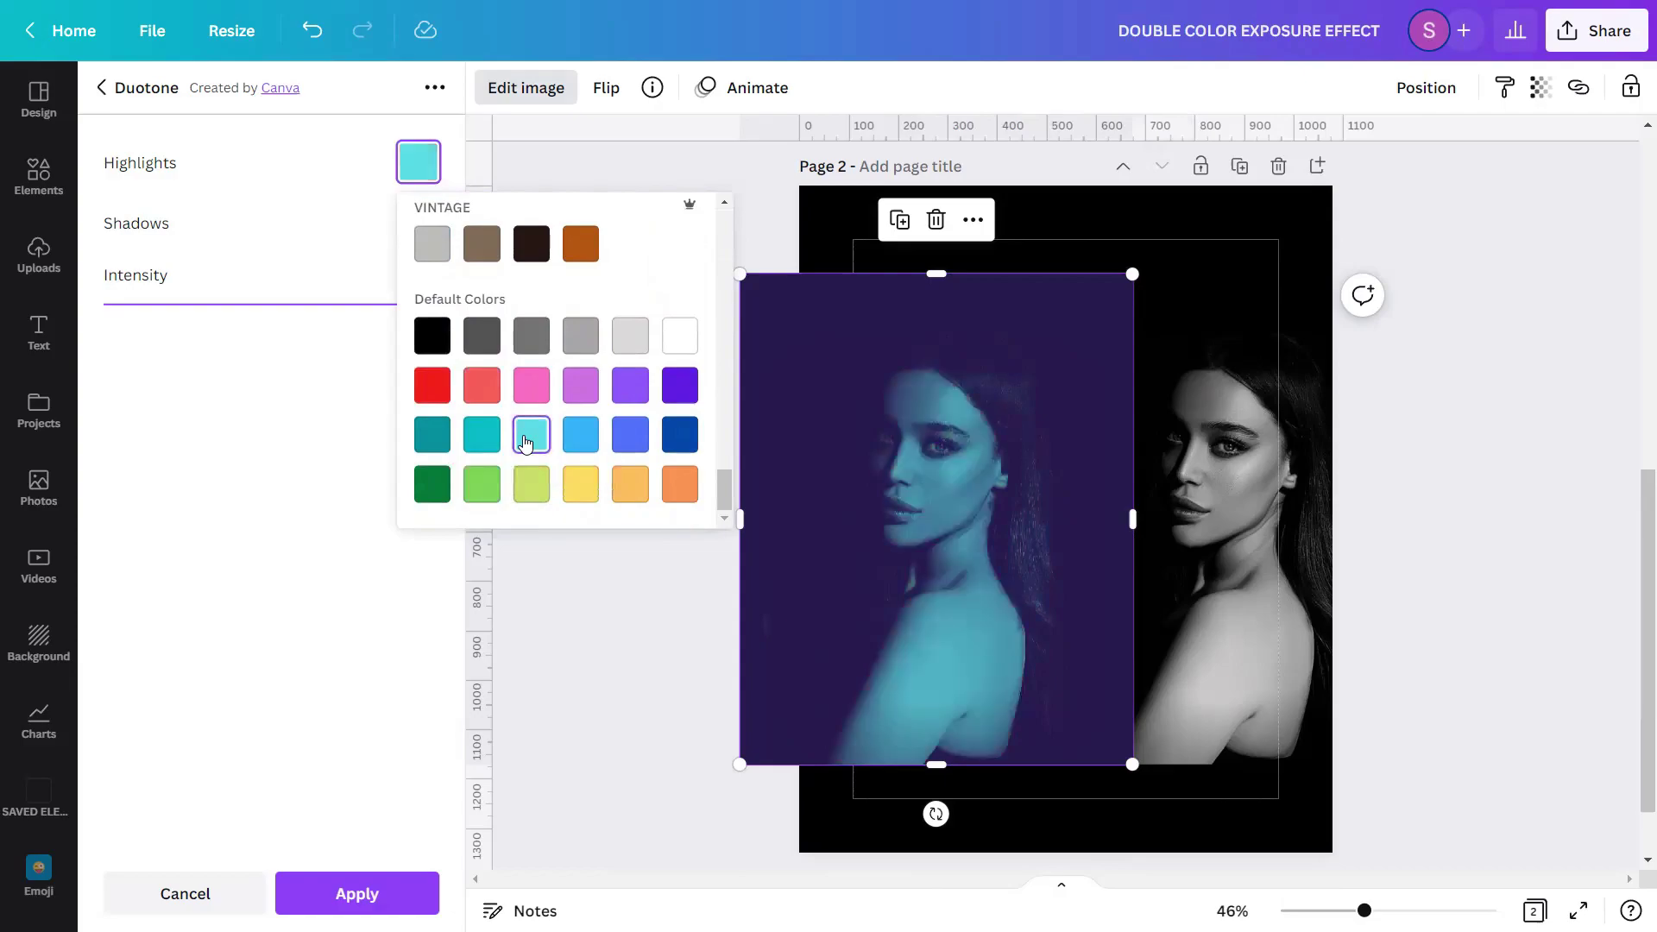
pyautogui.click(276, 224)
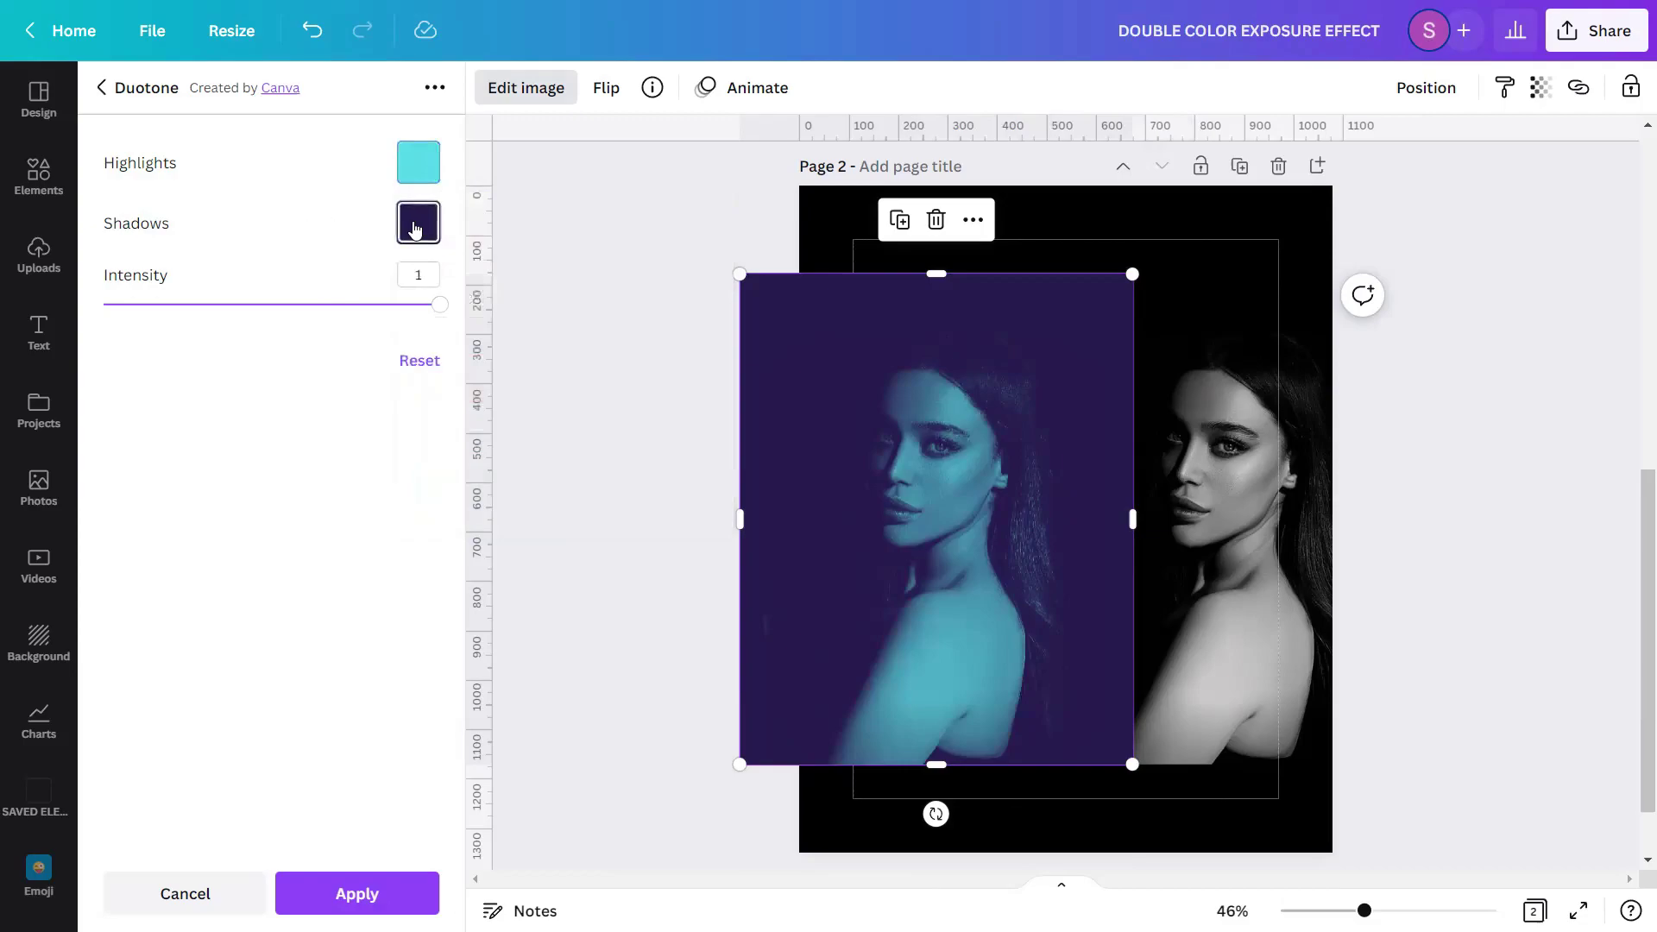
# Step: Set the duotone shadows to black and apply the teal duotone
pyautogui.click(416, 224)
pyautogui.scroll(-5, 448, 397)
pyautogui.scroll(-5, 447, 371)
pyautogui.scroll(-5, 447, 401)
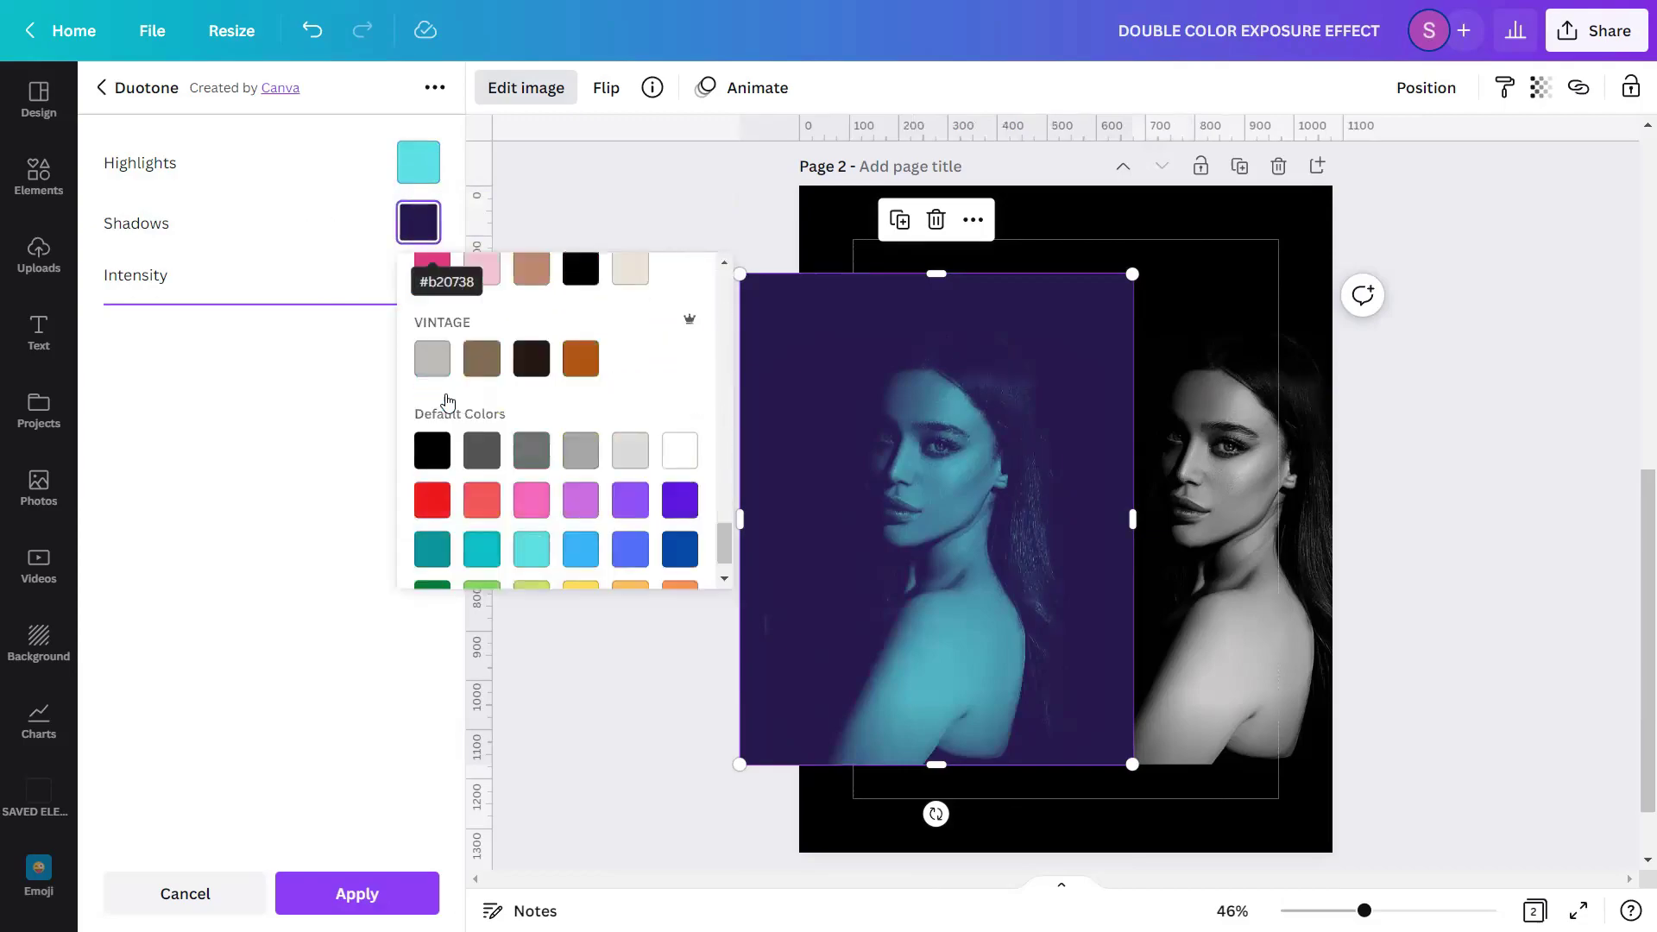
pyautogui.click(436, 448)
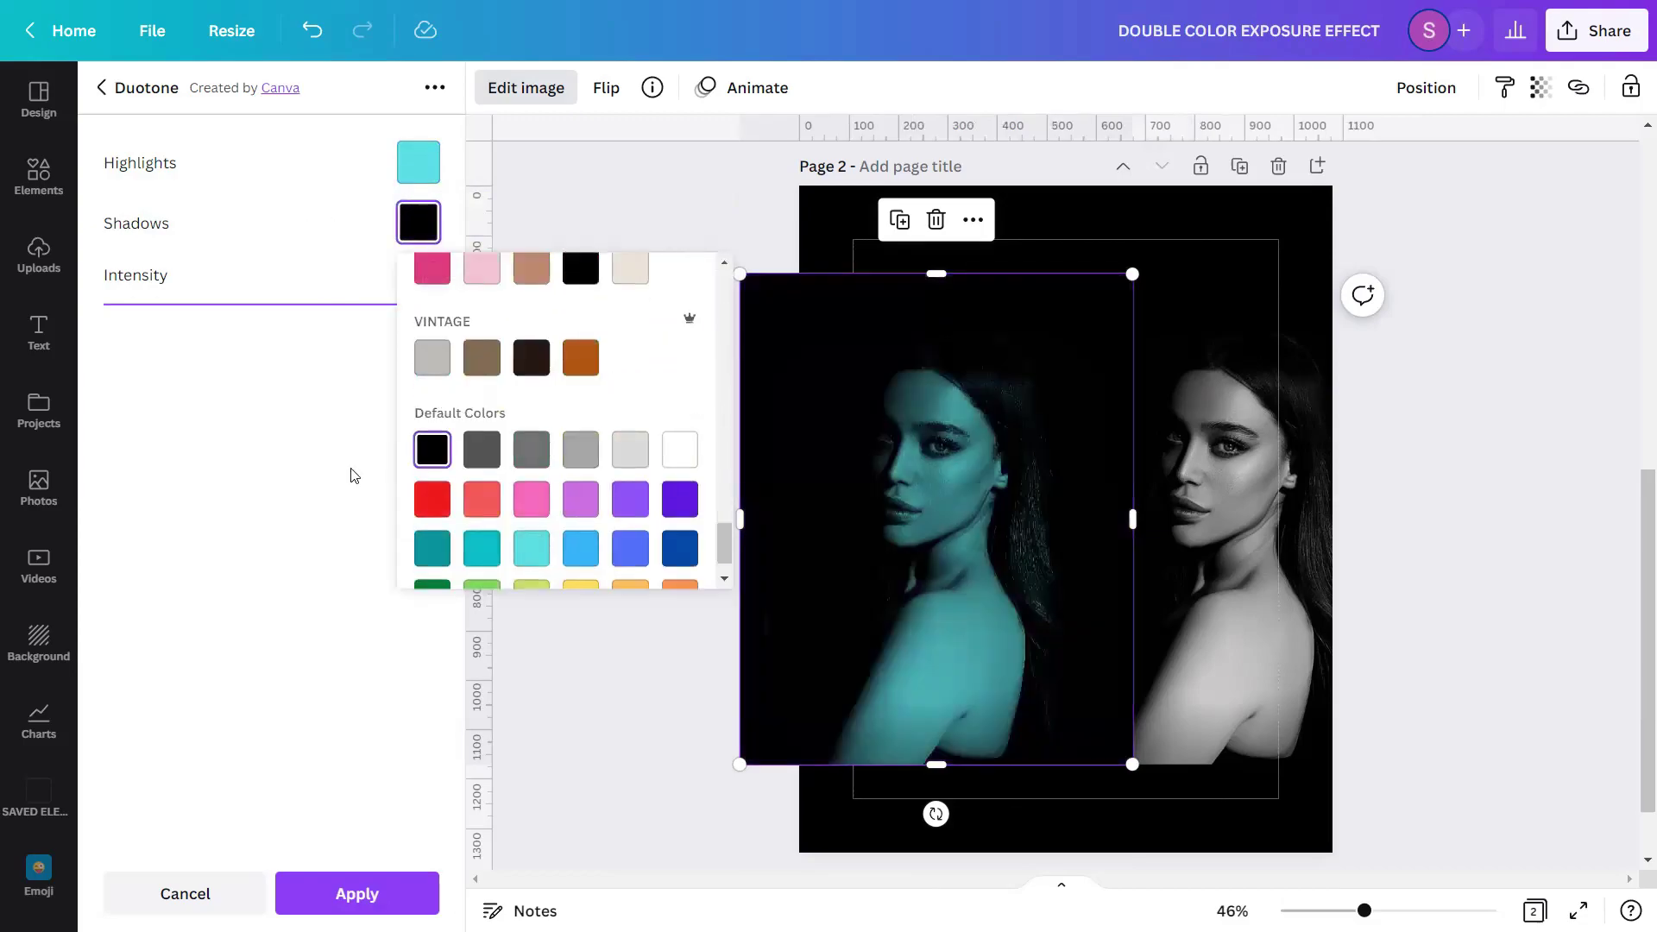
pyautogui.click(288, 505)
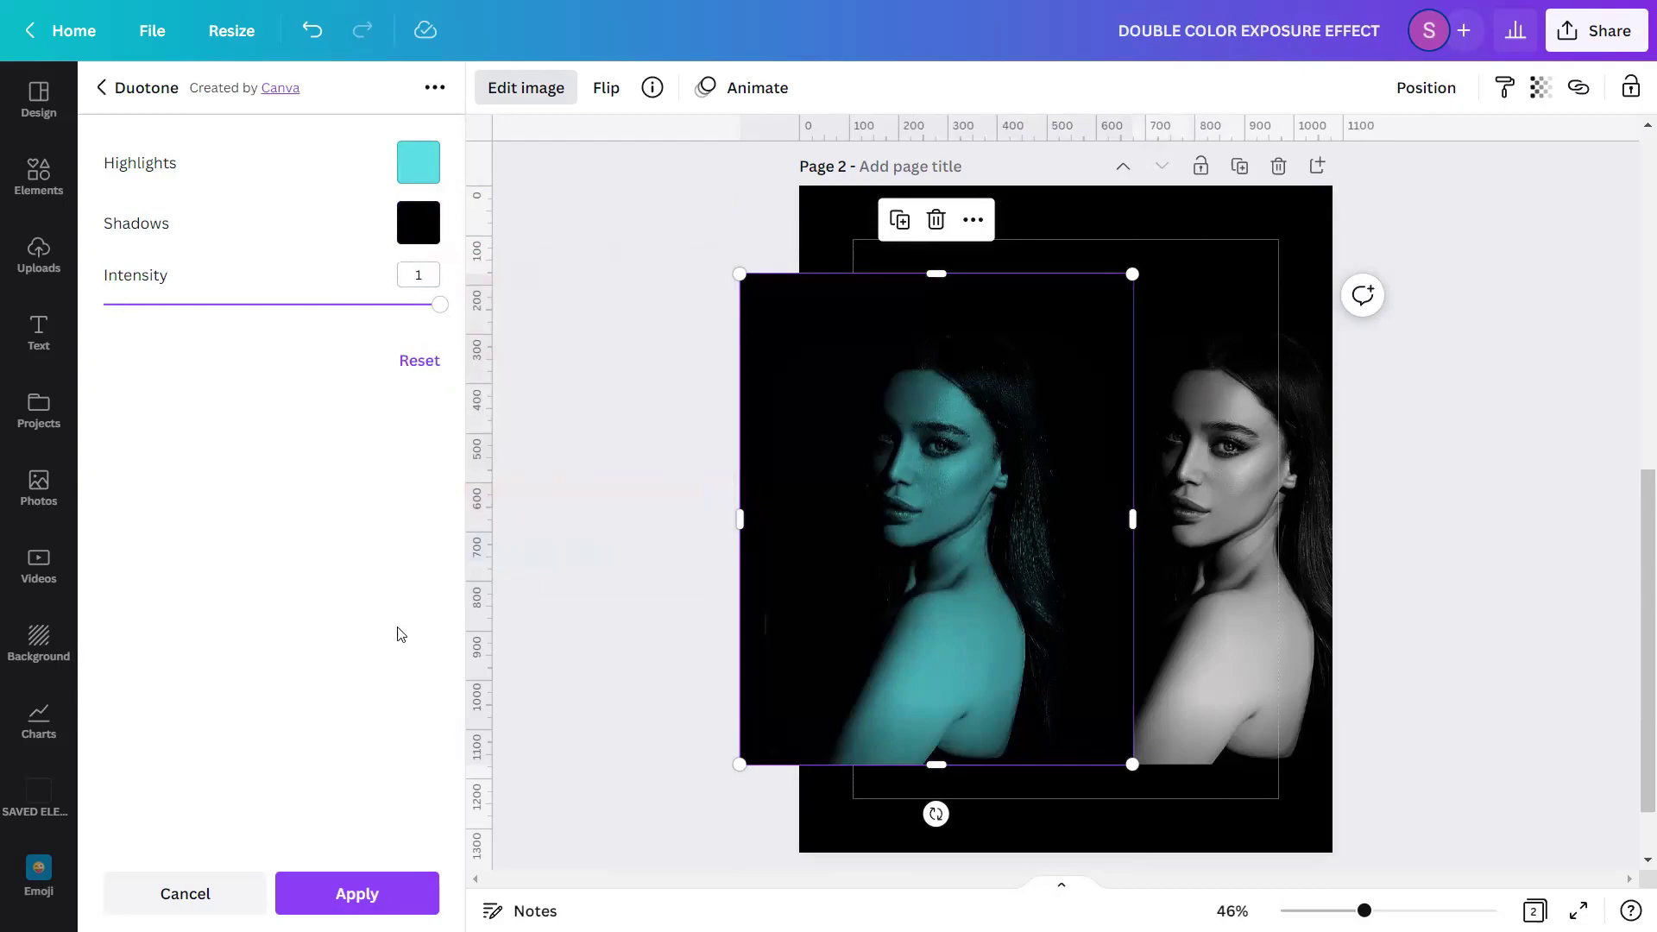
pyautogui.click(399, 890)
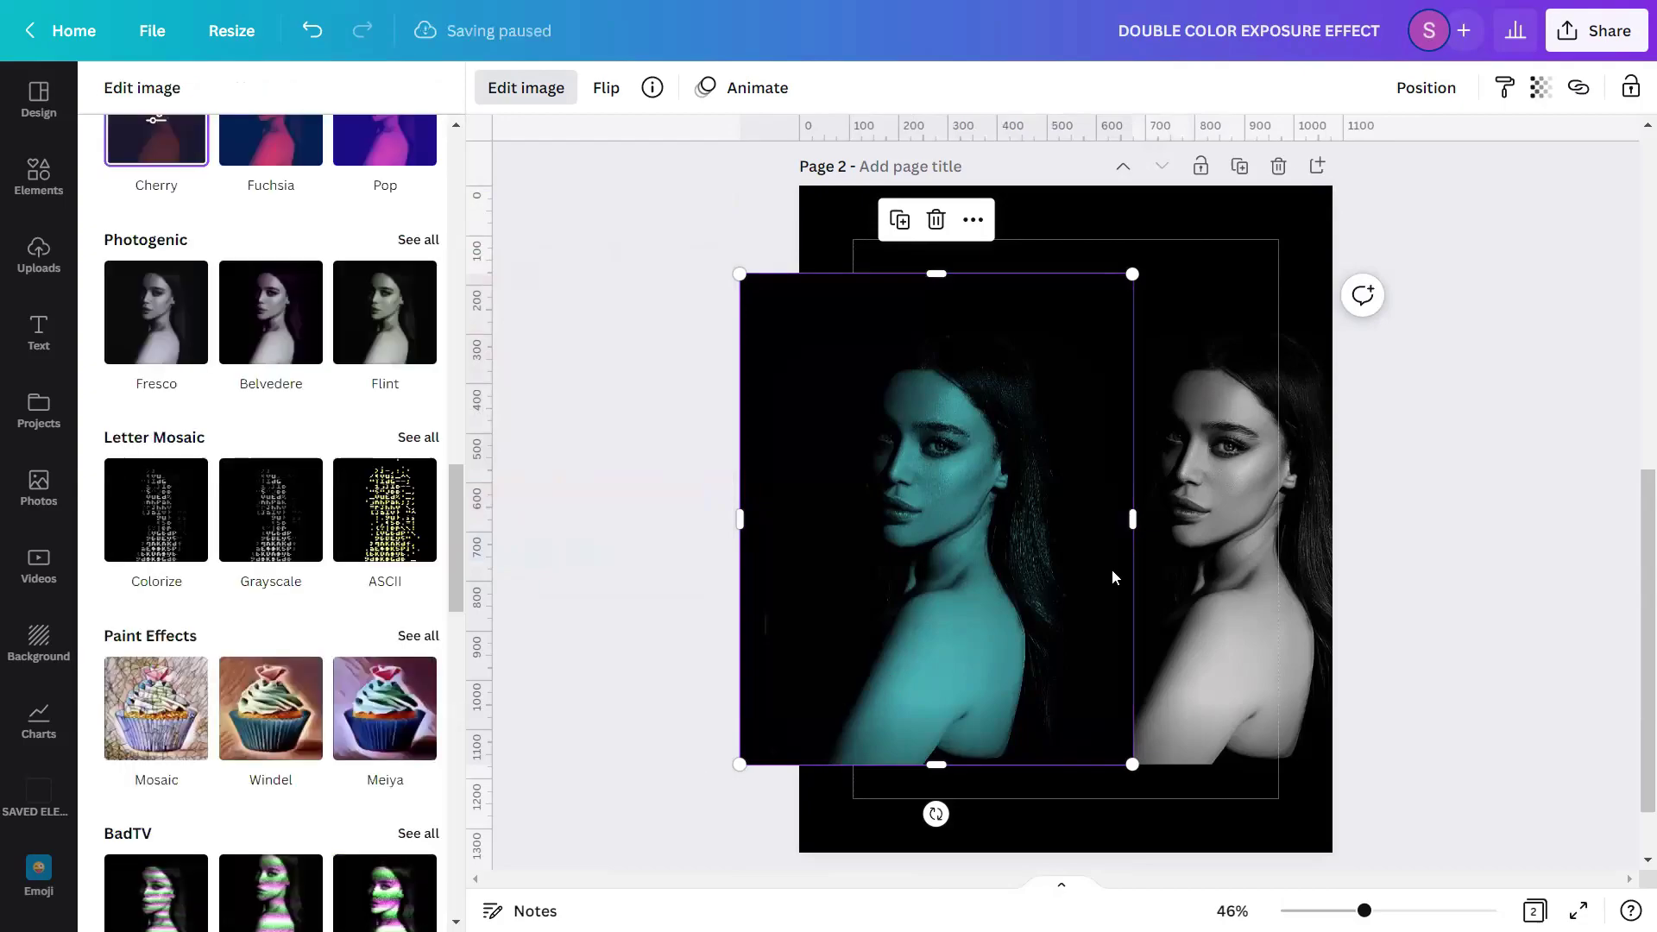
pyautogui.press('Escape')
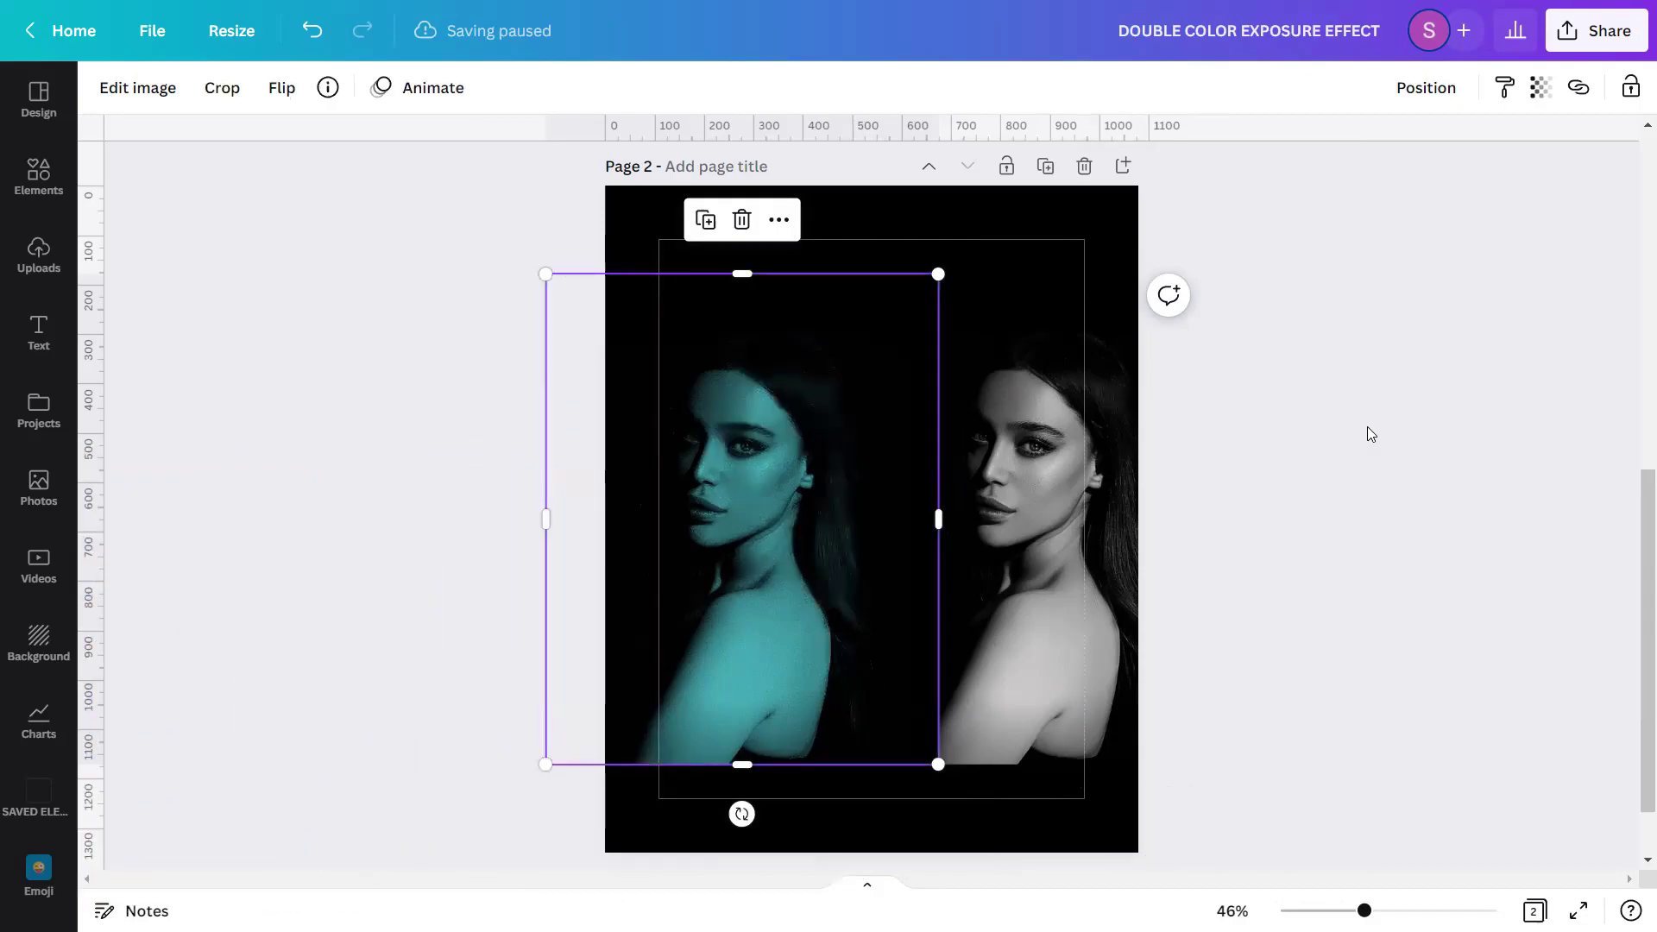
# Step: Apply the Cherry duotone to the grey right-hand portrait
pyautogui.click(1034, 423)
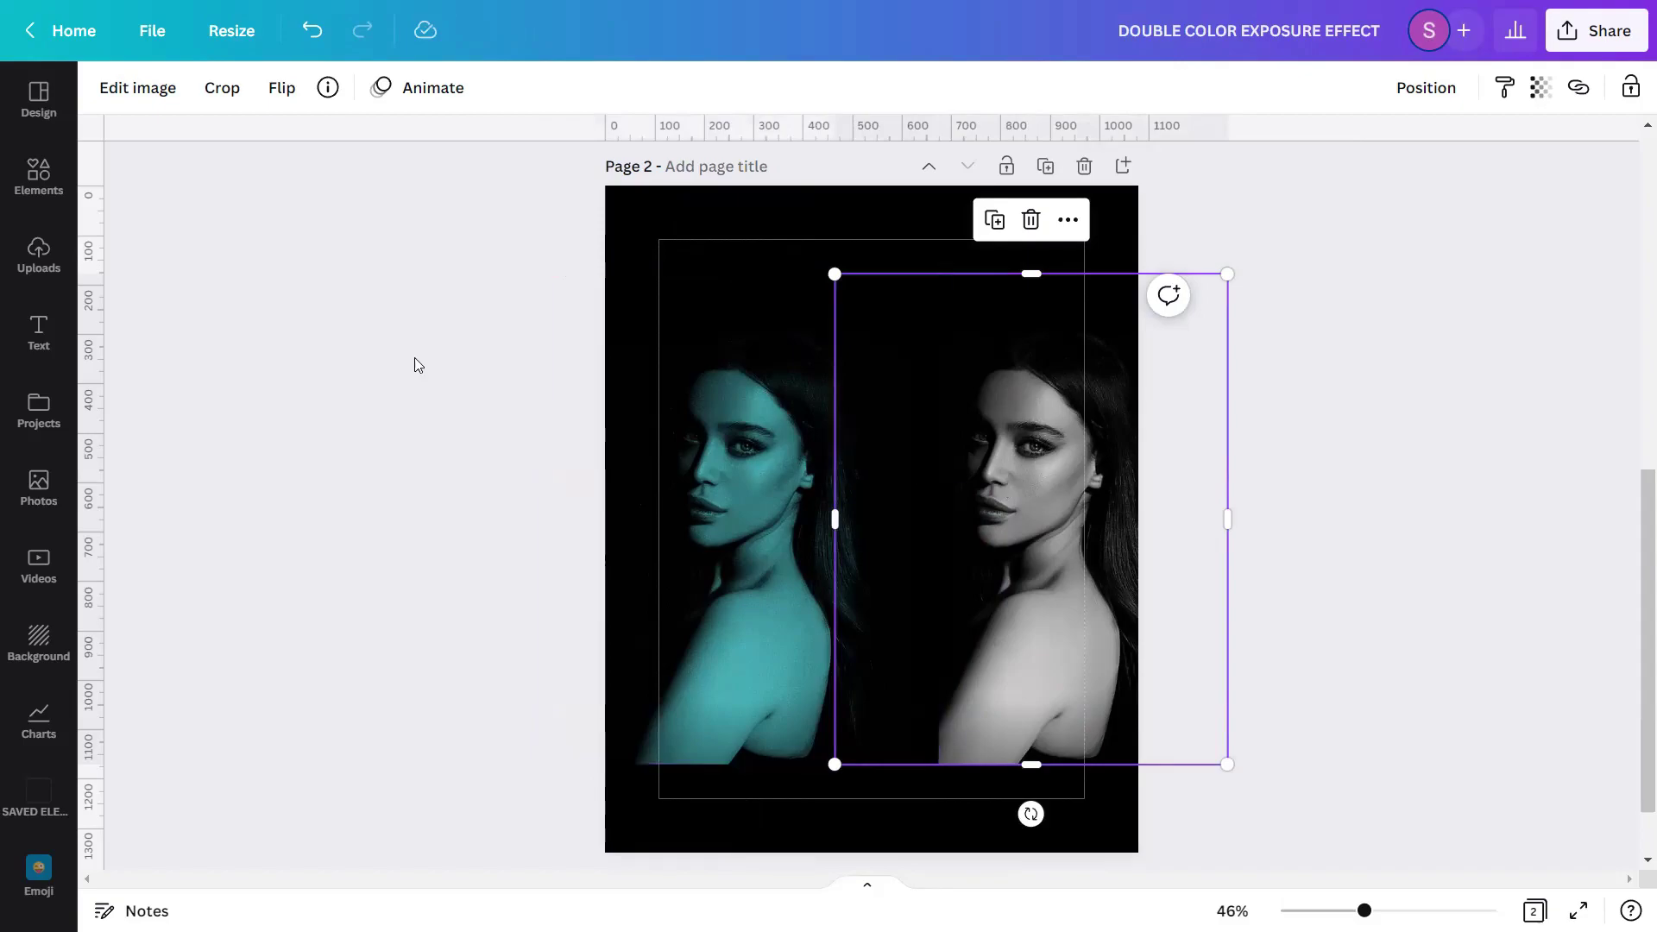
pyautogui.click(129, 88)
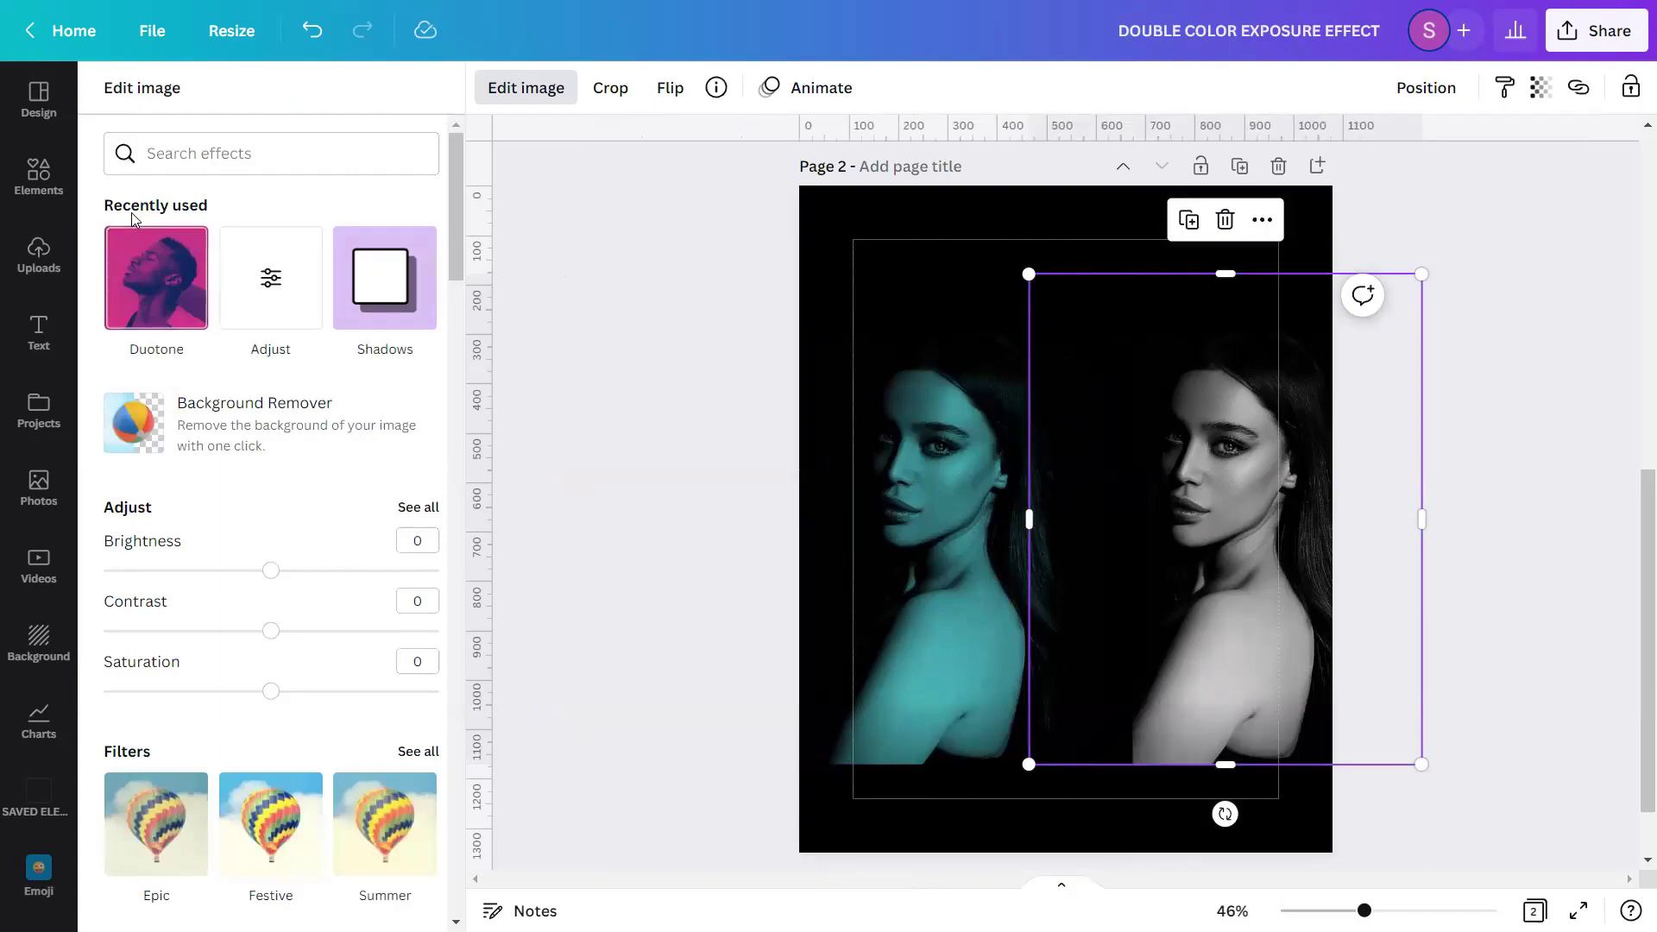
pyautogui.click(161, 313)
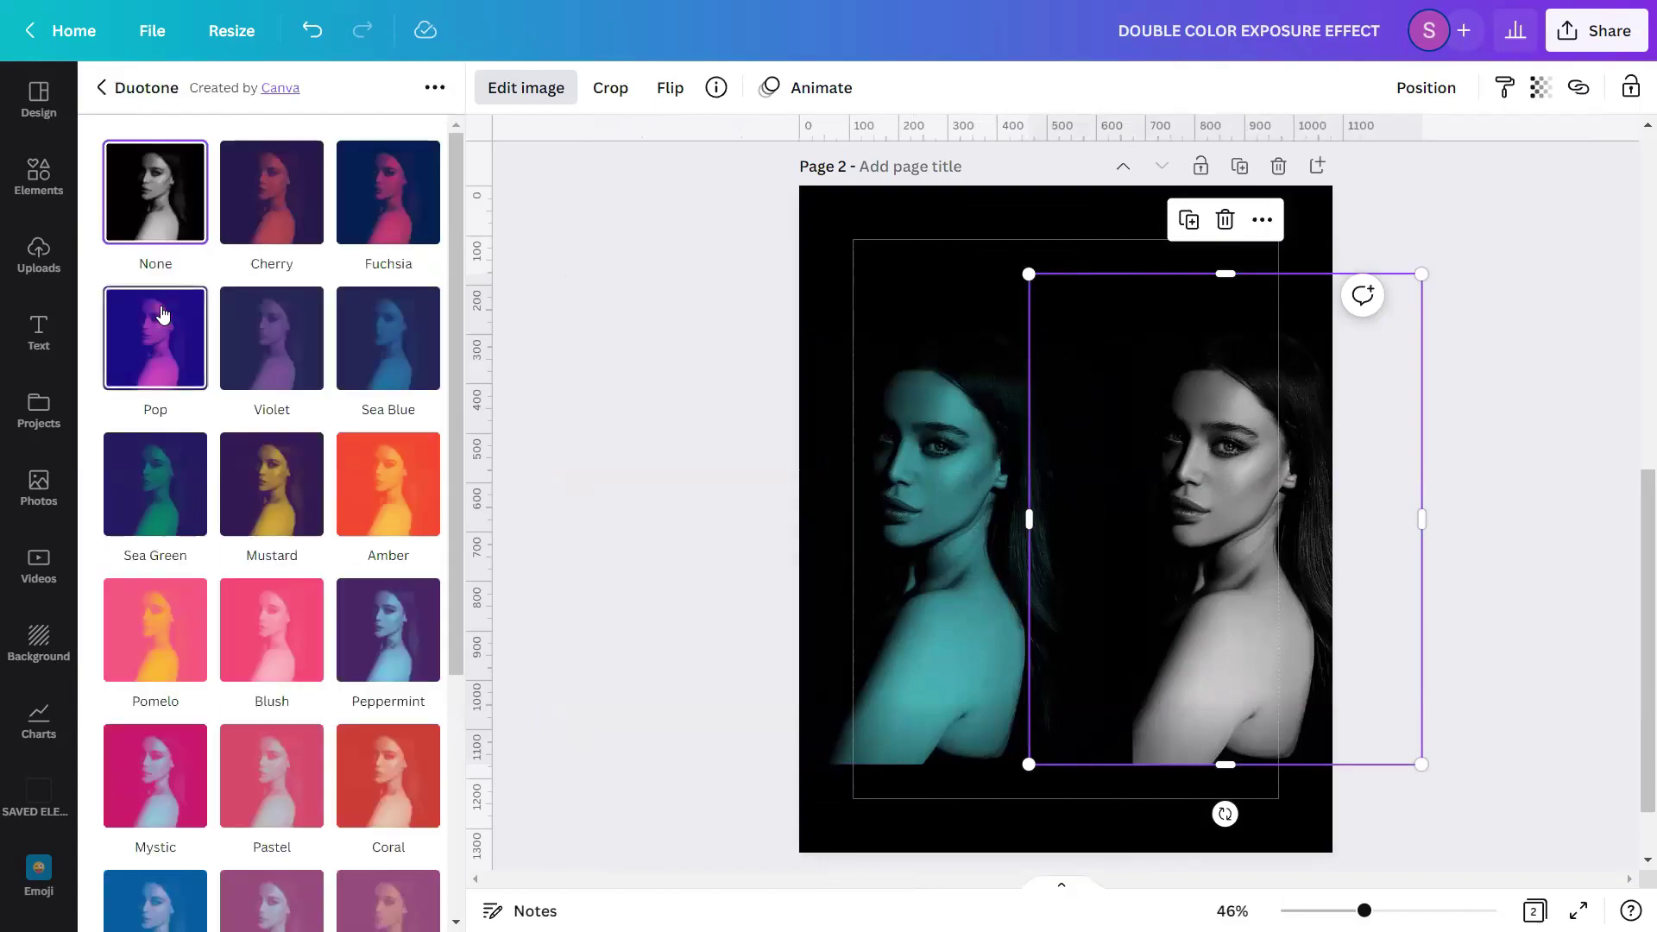
pyautogui.click(290, 207)
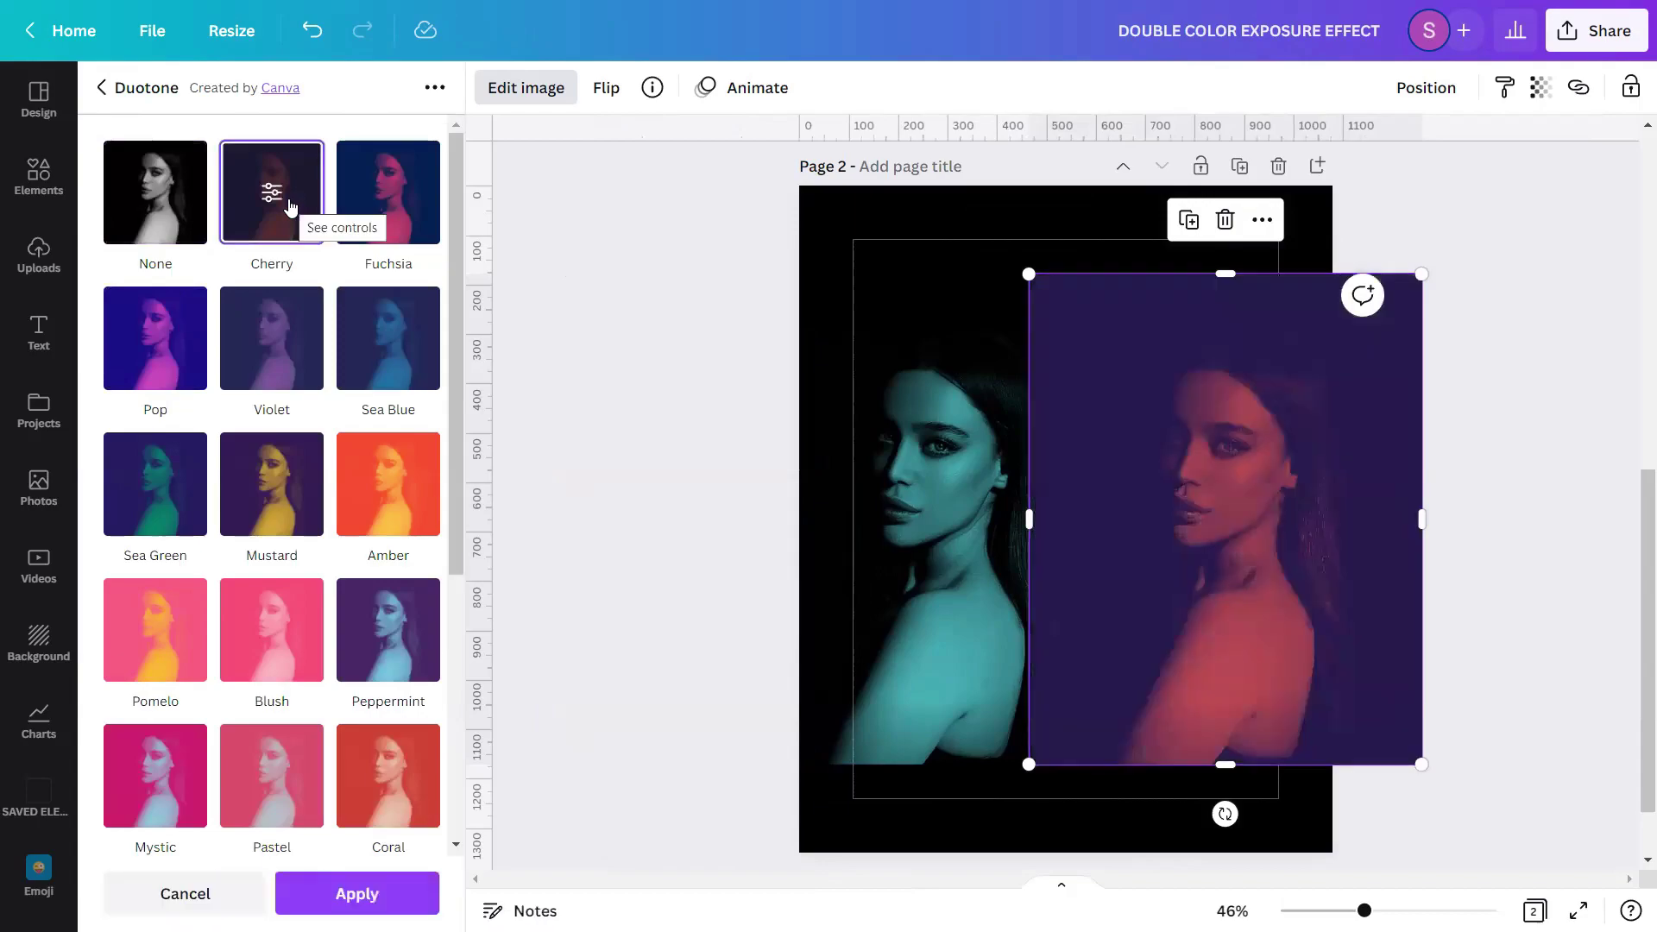
pyautogui.click(289, 200)
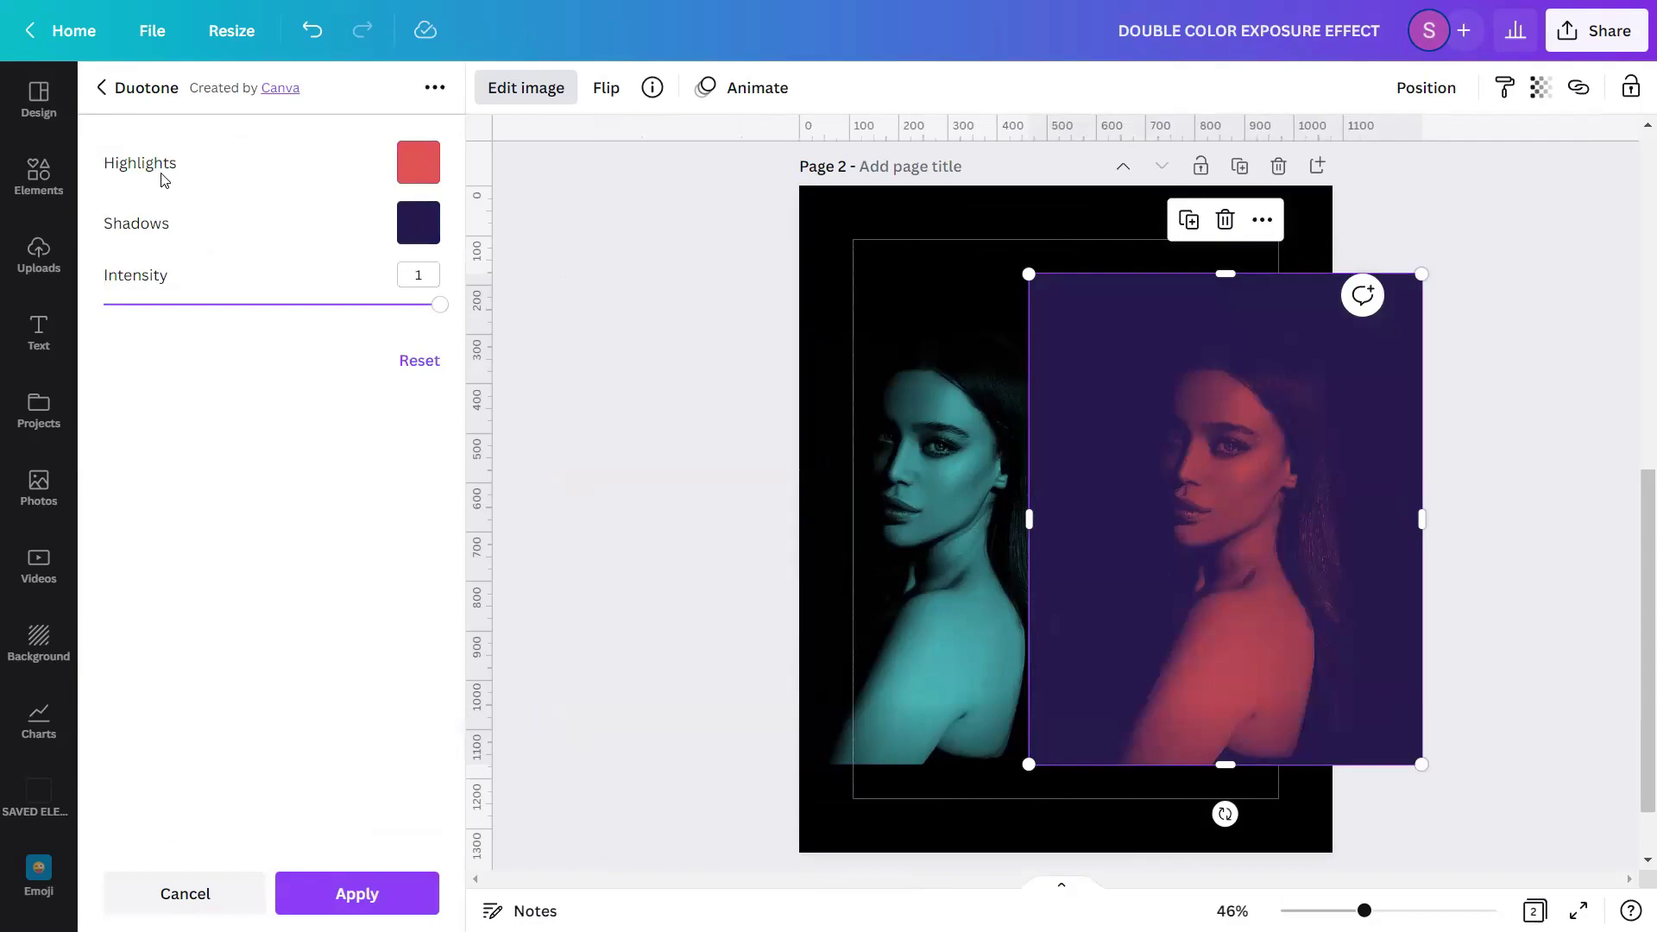
# Step: Set the right image's duotone highlights to bright red
pyautogui.click(418, 172)
pyautogui.scroll(-5, 433, 296)
pyautogui.scroll(-5, 433, 297)
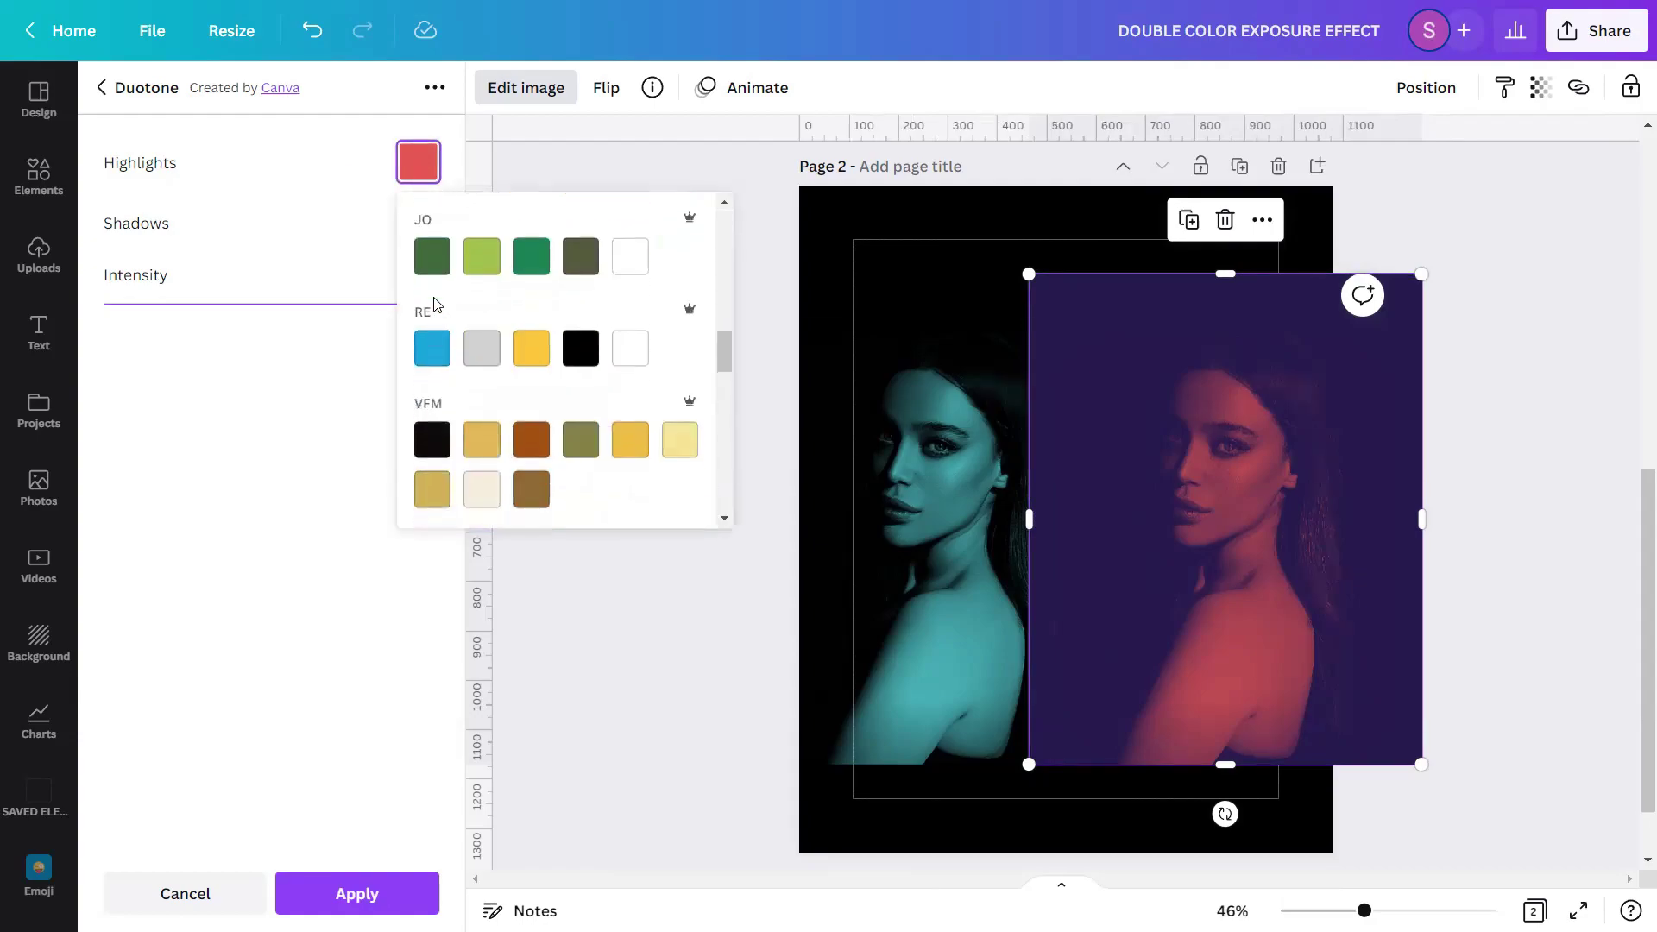
pyautogui.scroll(-5, 434, 297)
pyautogui.scroll(-5, 435, 303)
pyautogui.scroll(-1, 435, 303)
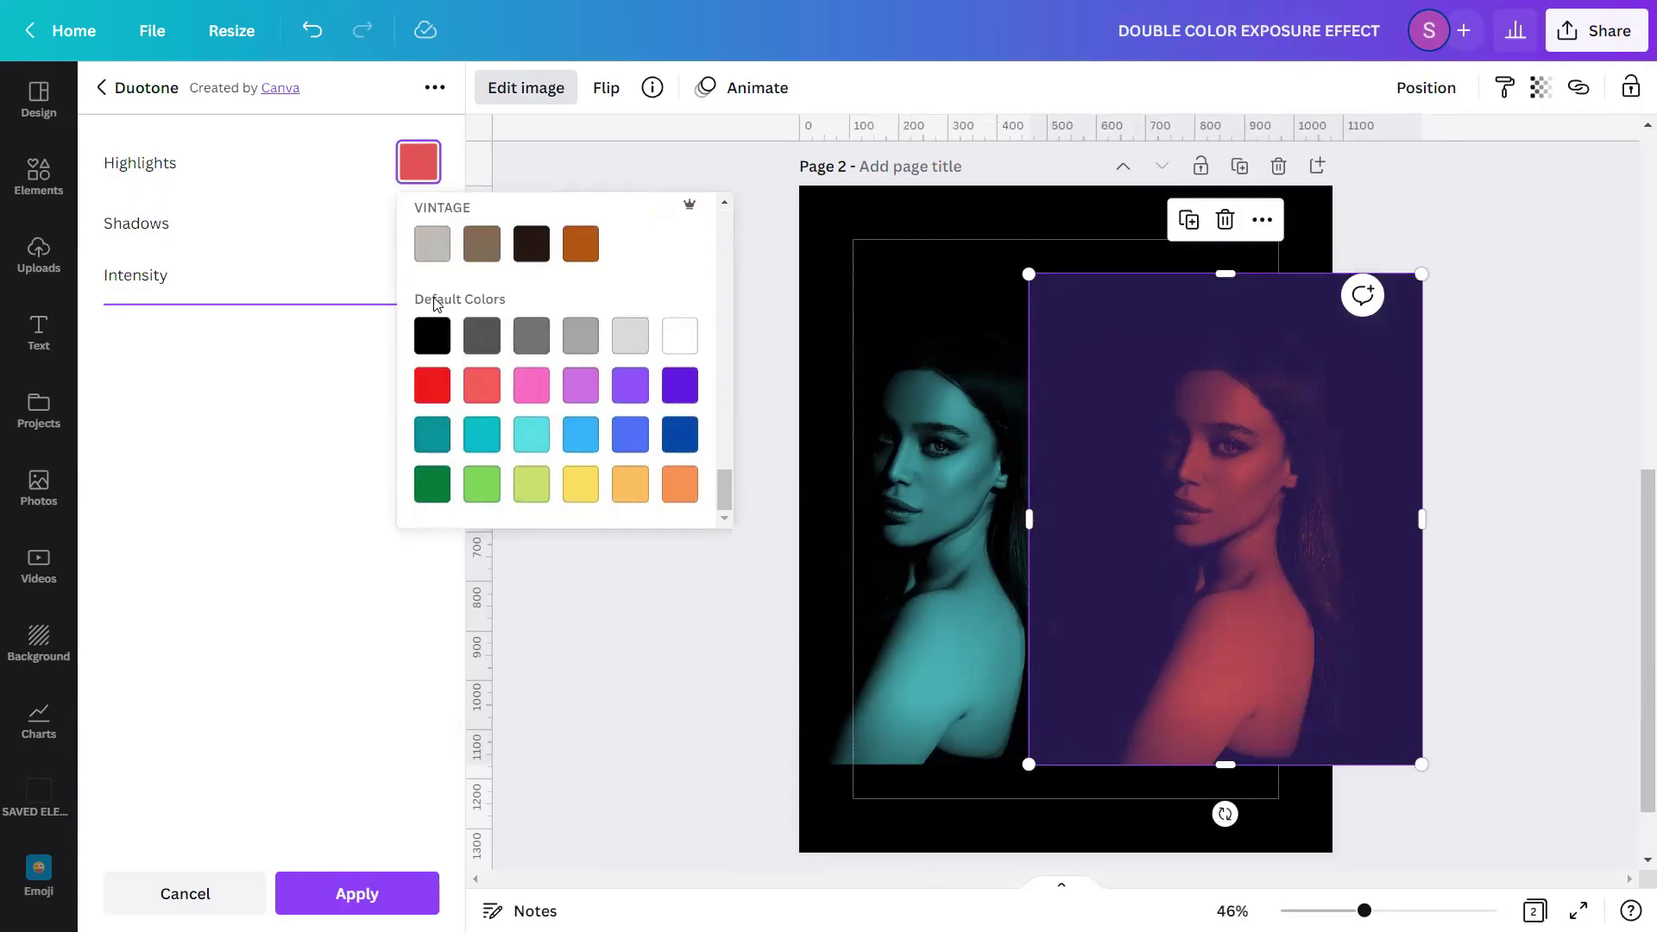
pyautogui.click(432, 392)
pyautogui.click(263, 379)
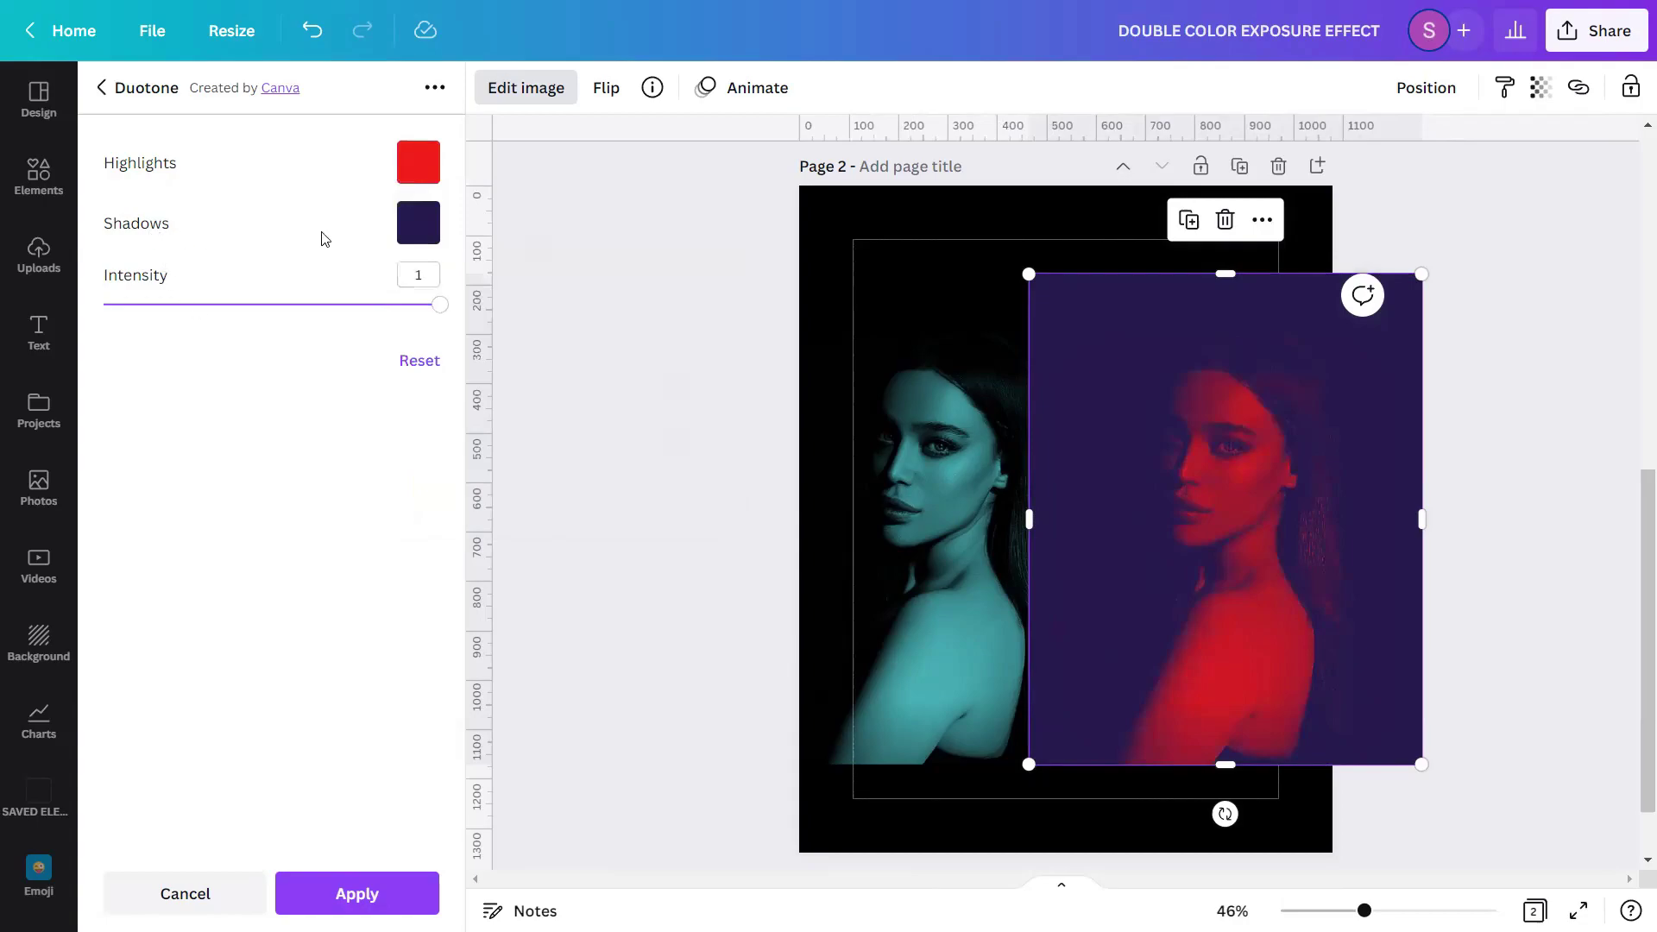
# Step: Set the duotone shadows to black and apply the red duotone
pyautogui.click(419, 223)
pyautogui.scroll(-3, 440, 354)
pyautogui.scroll(-3, 440, 354)
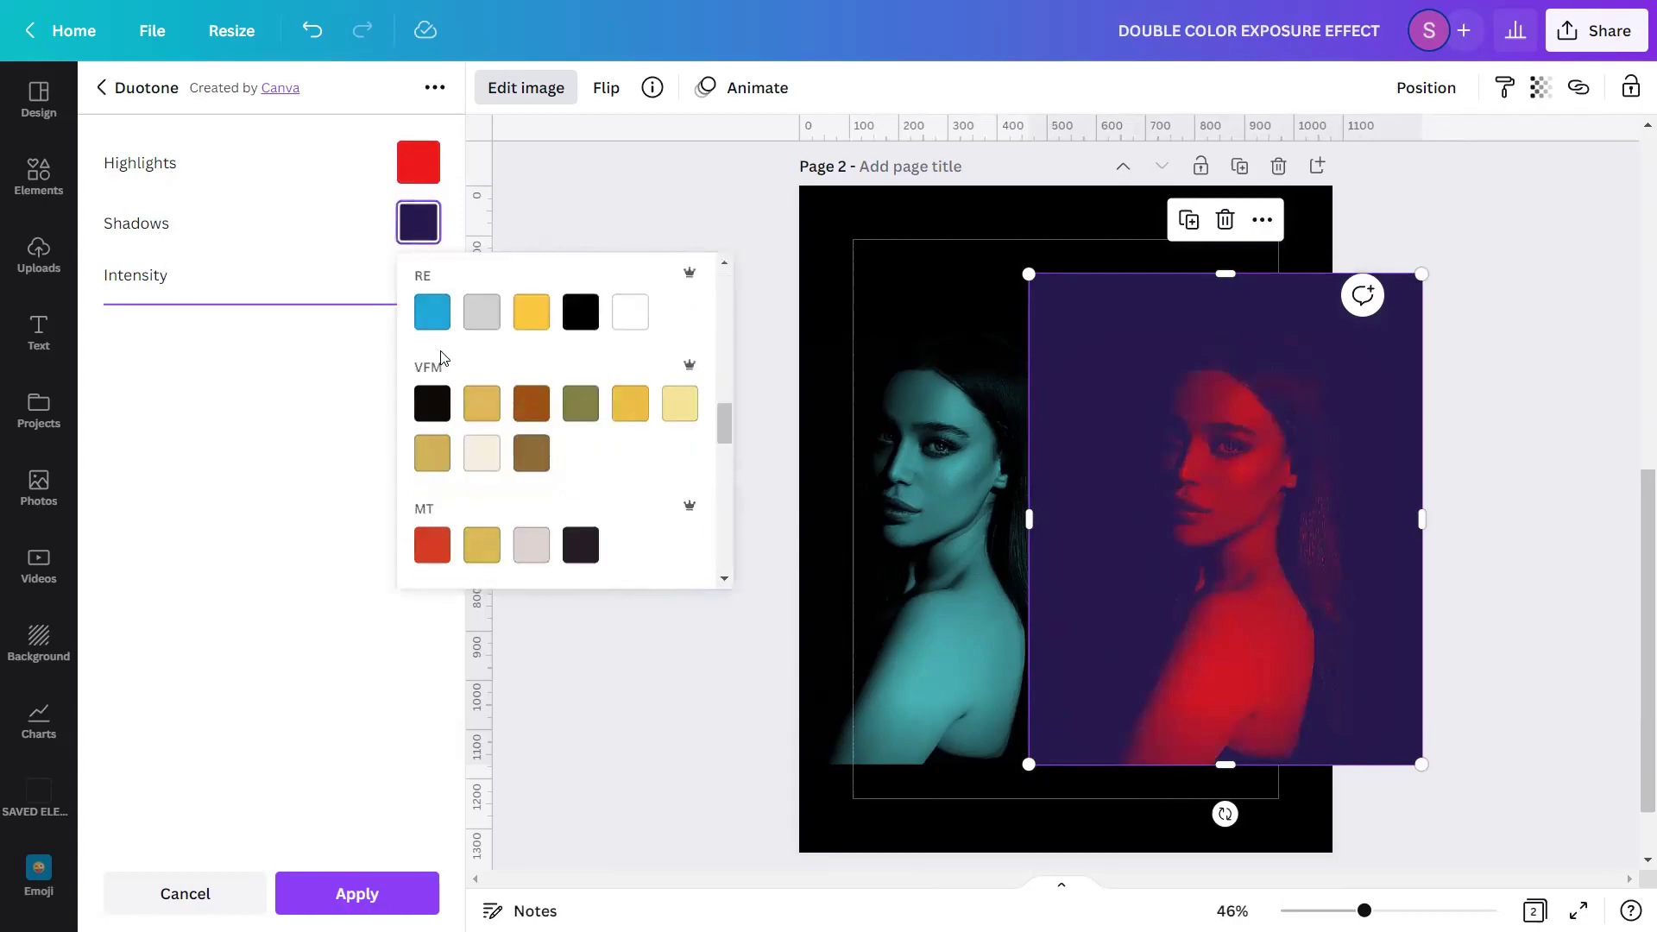
pyautogui.scroll(-3, 441, 354)
pyautogui.scroll(-3, 441, 354)
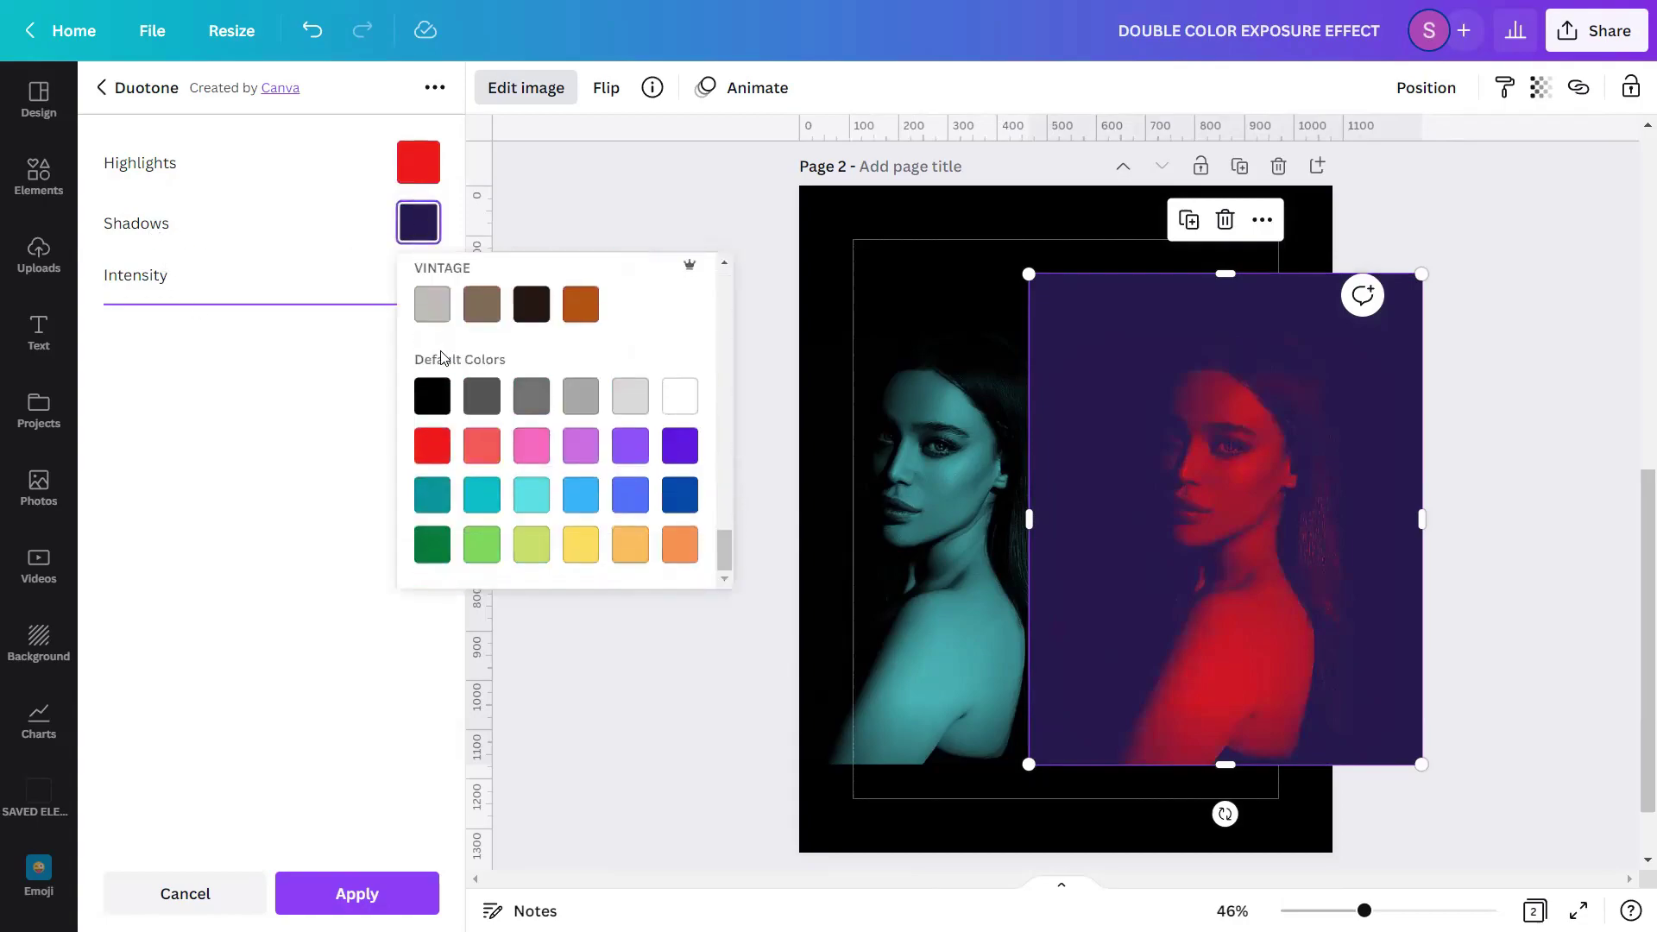
pyautogui.click(432, 397)
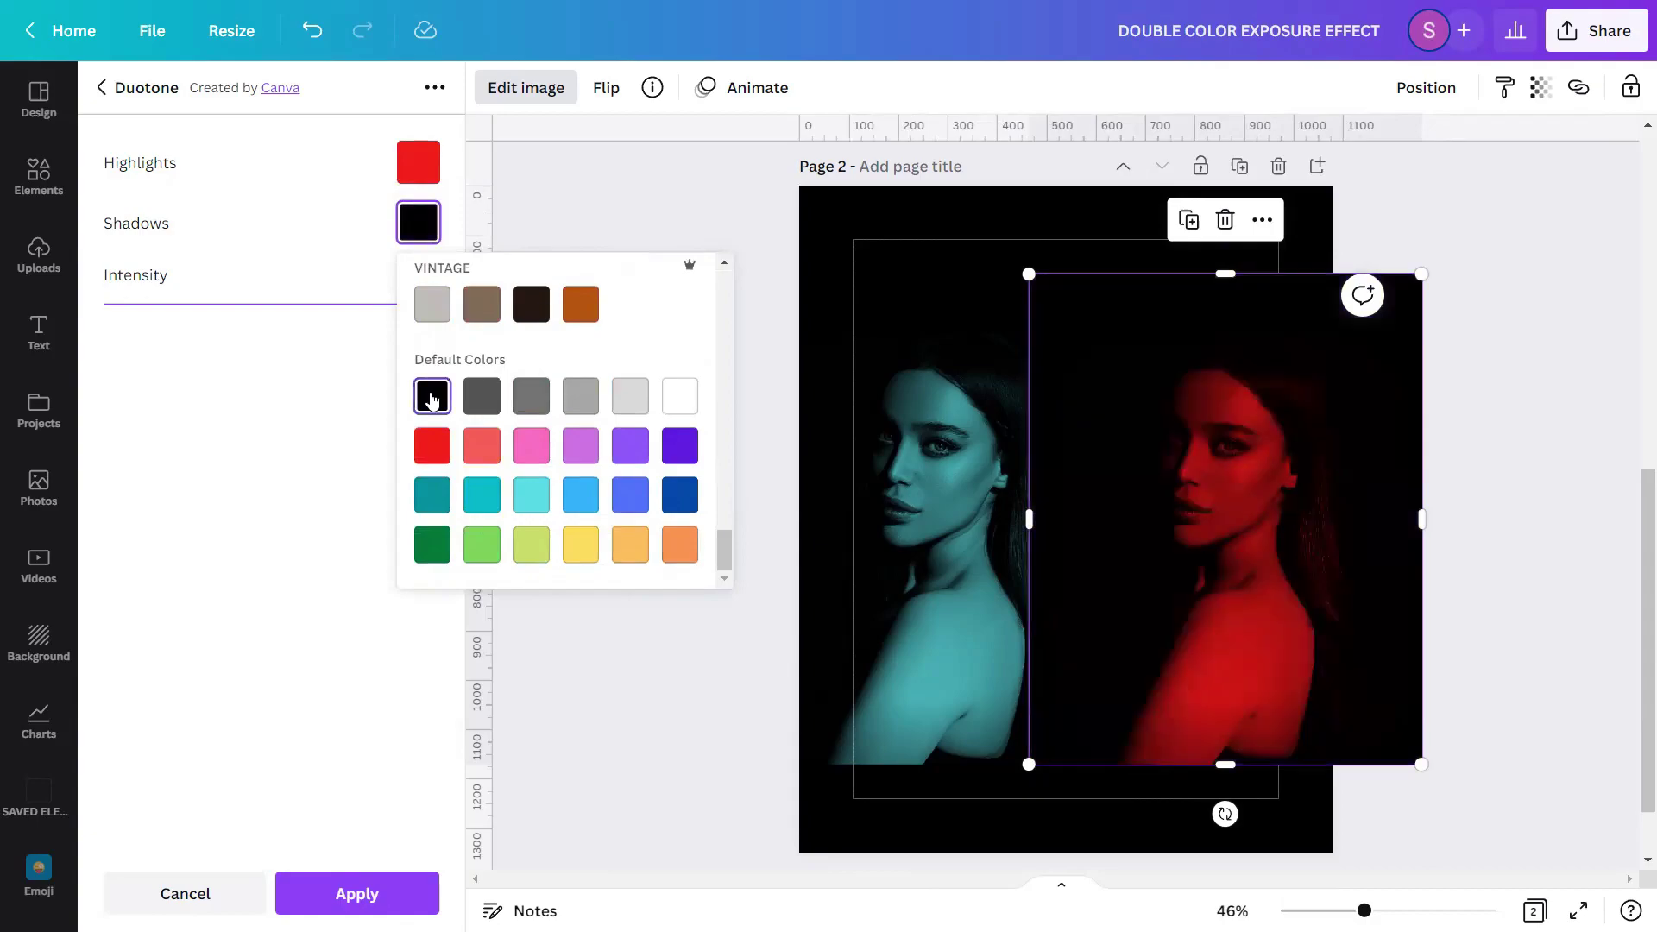
pyautogui.click(244, 413)
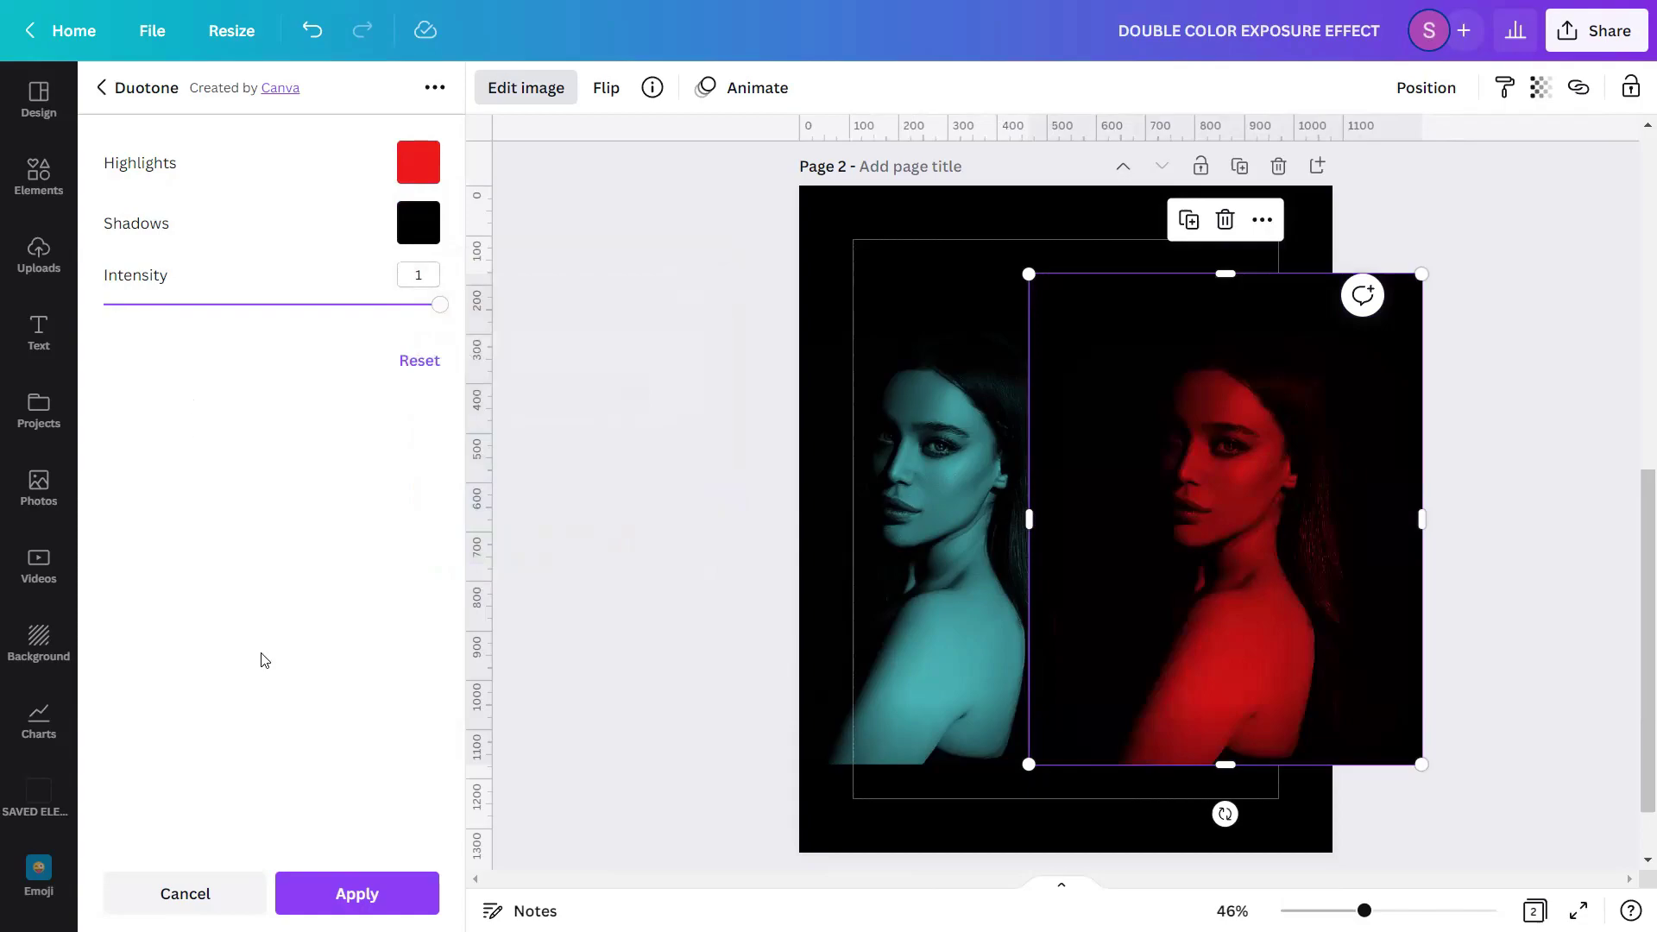
pyautogui.click(346, 898)
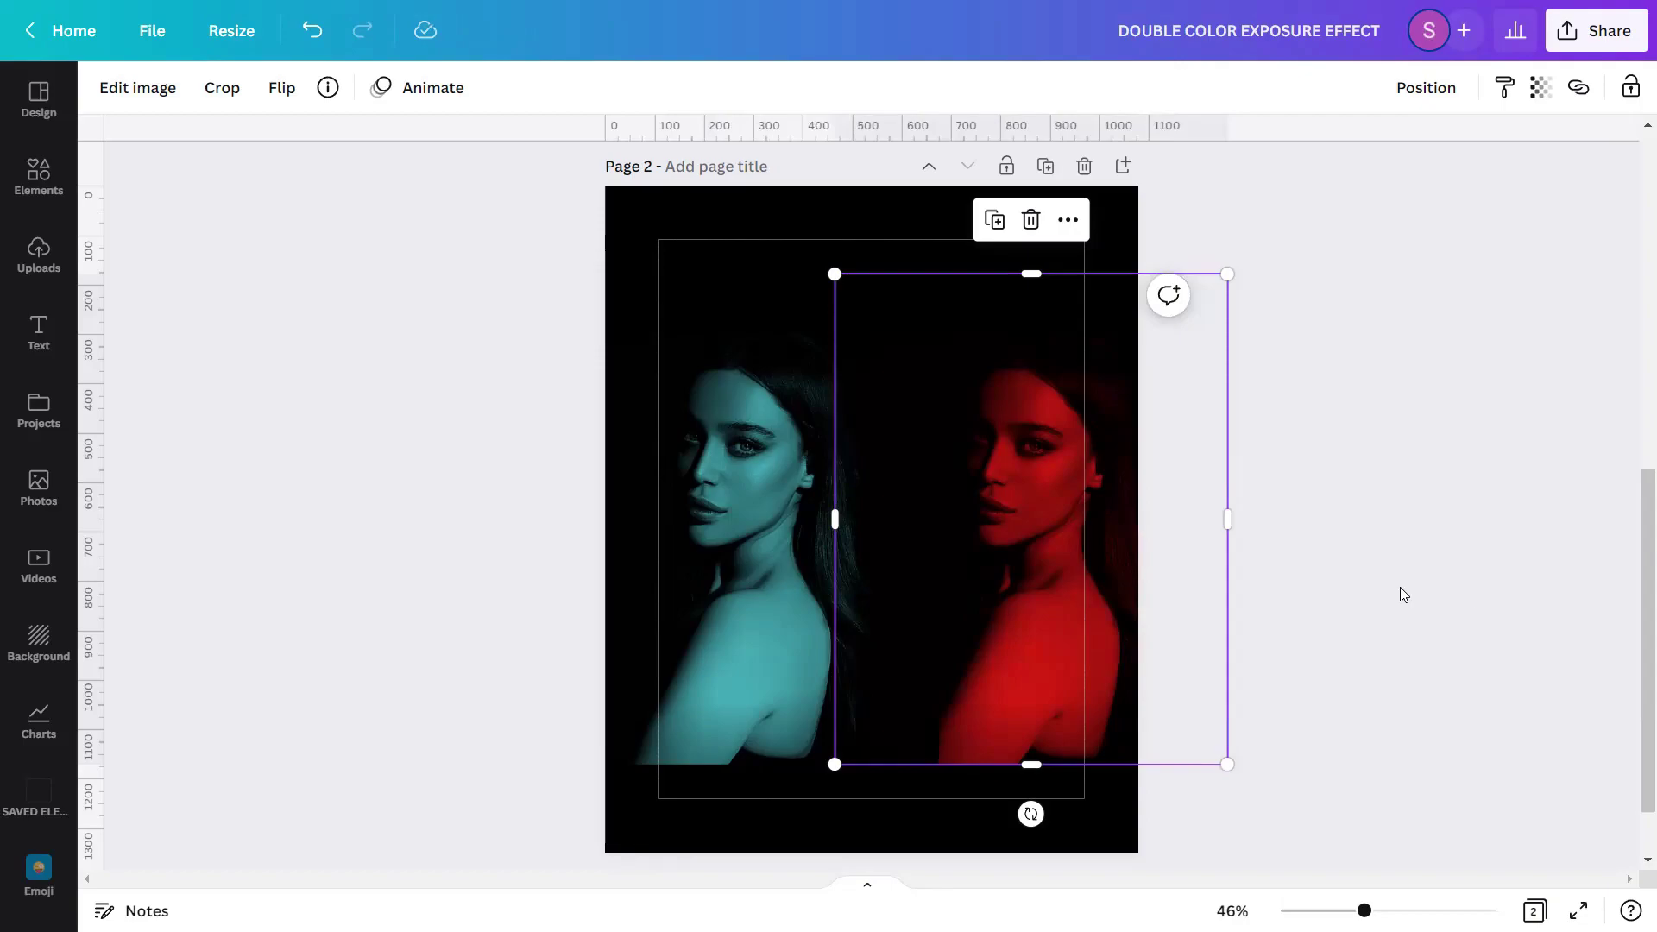
pyautogui.click(809, 541)
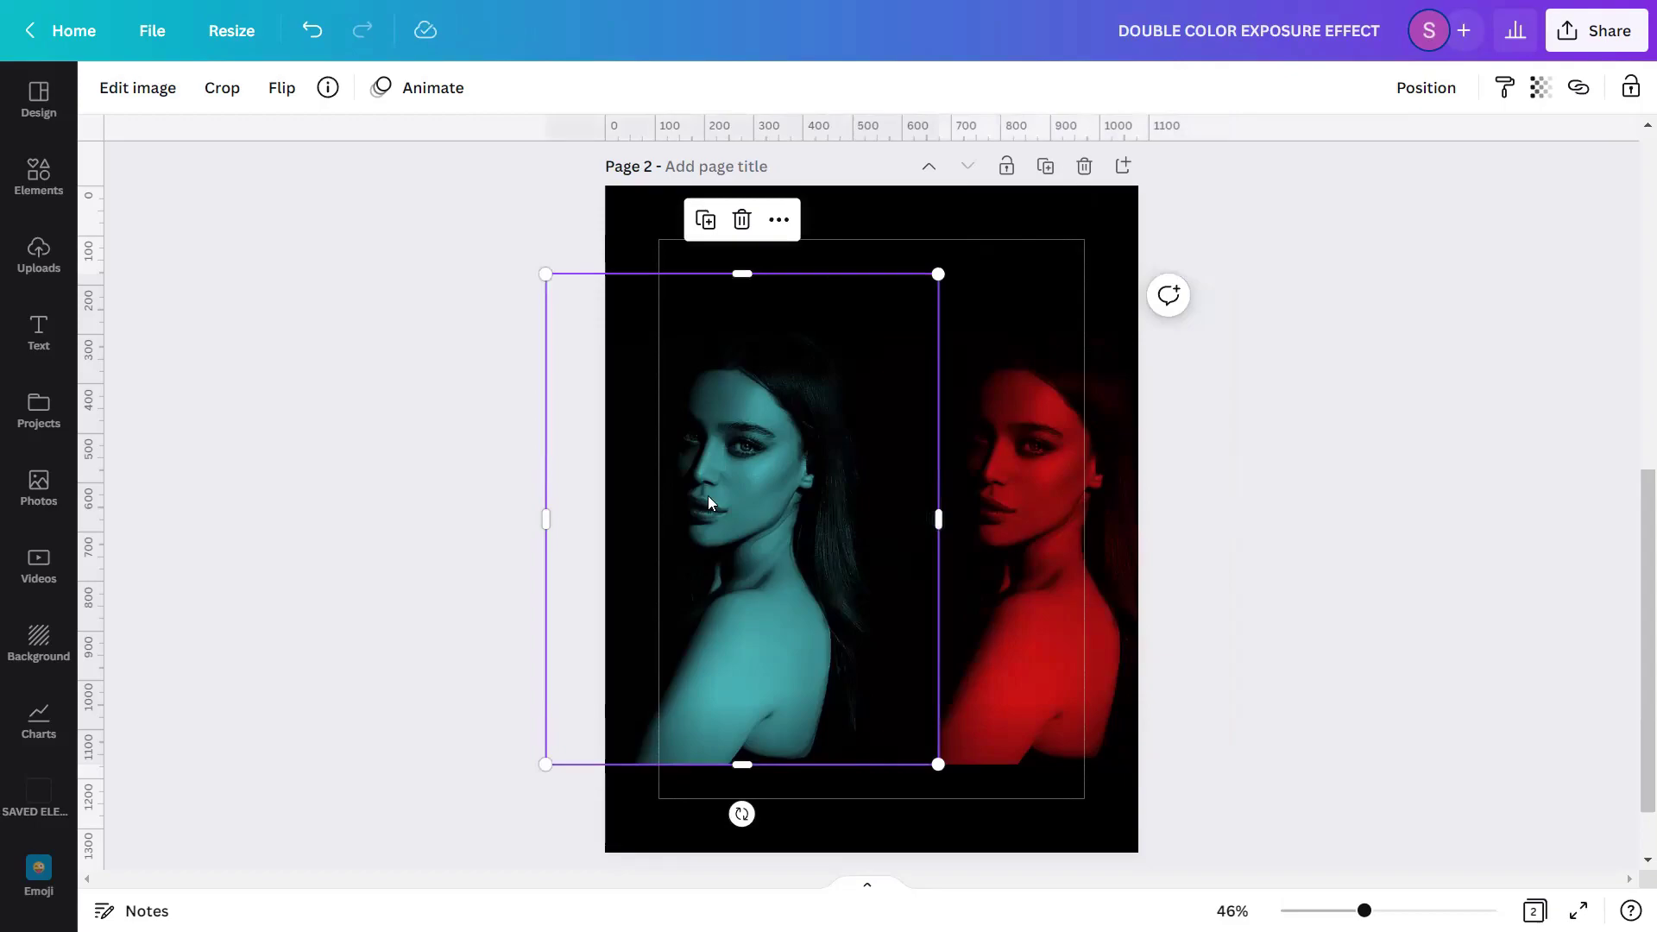
# Step: Raise the teal portrait's saturation and highlights to 100
pyautogui.click(156, 102)
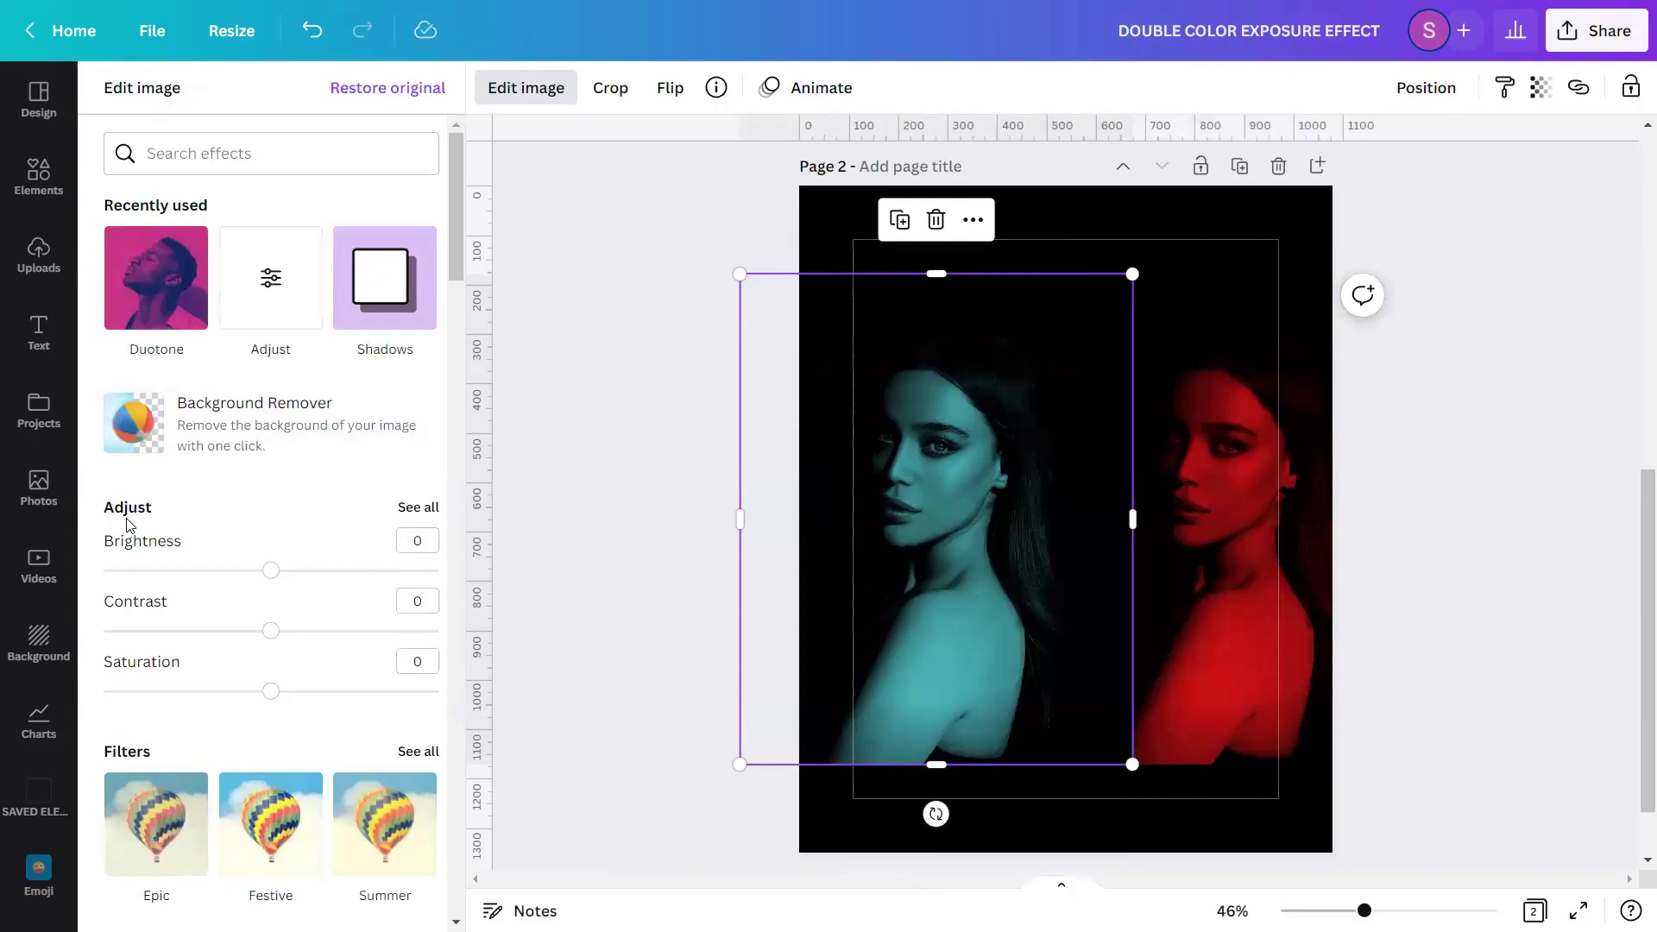
pyautogui.click(409, 510)
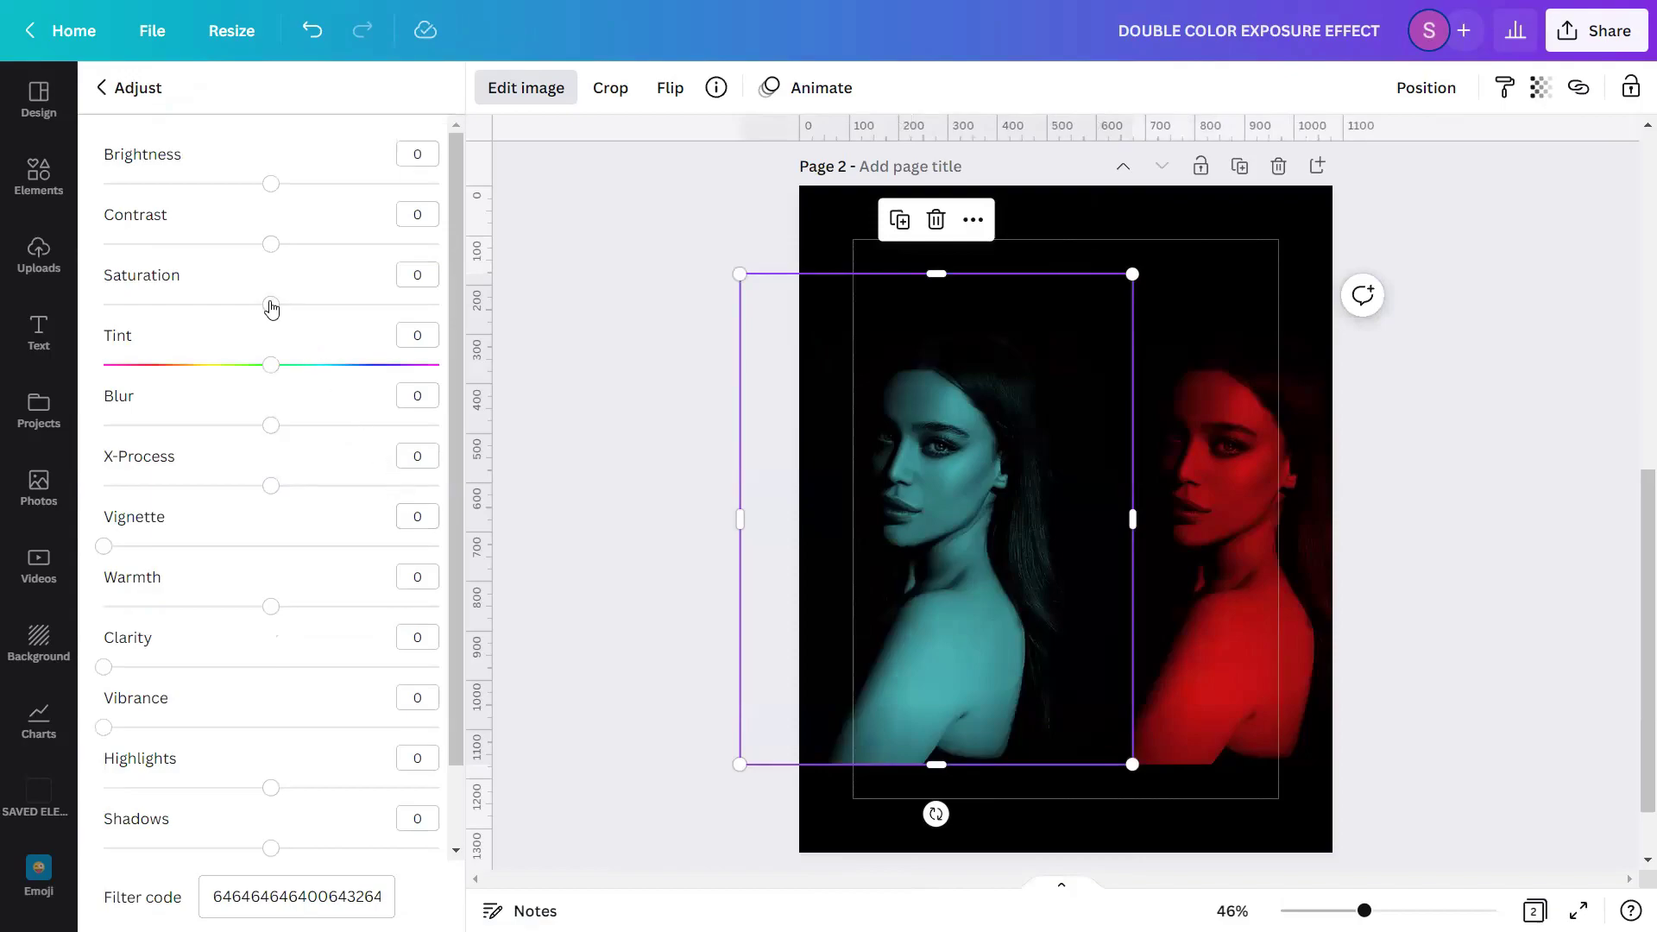
pyautogui.moveTo(271, 308); pyautogui.dragTo(515, 320)
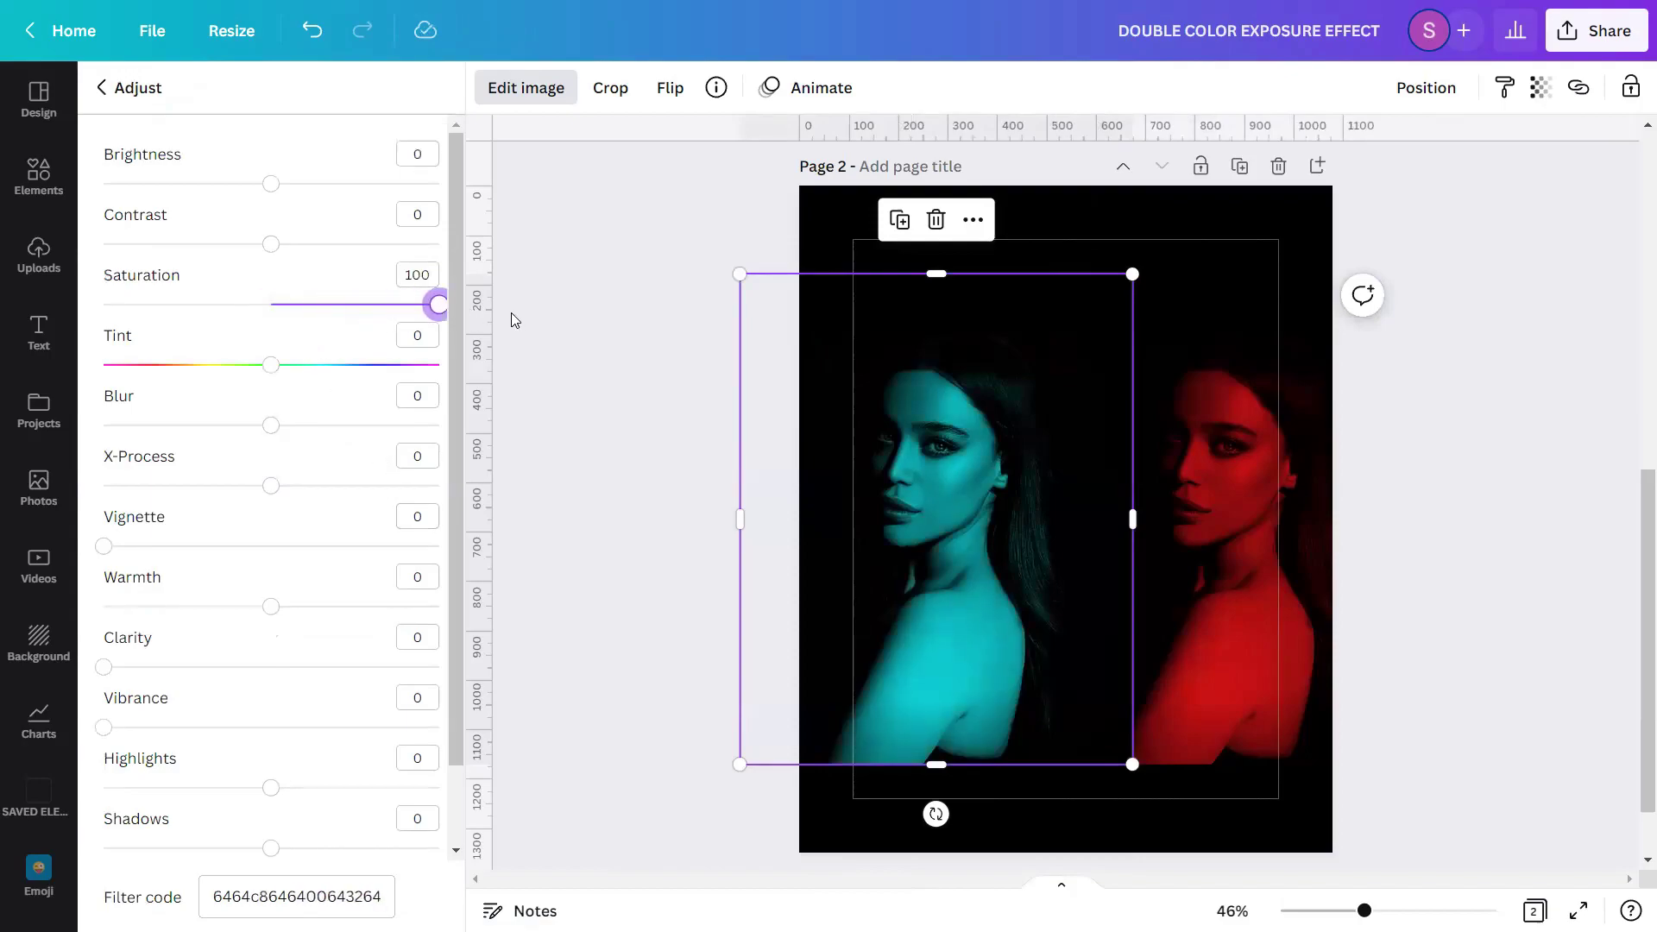
pyautogui.scroll(-2, 344, 456)
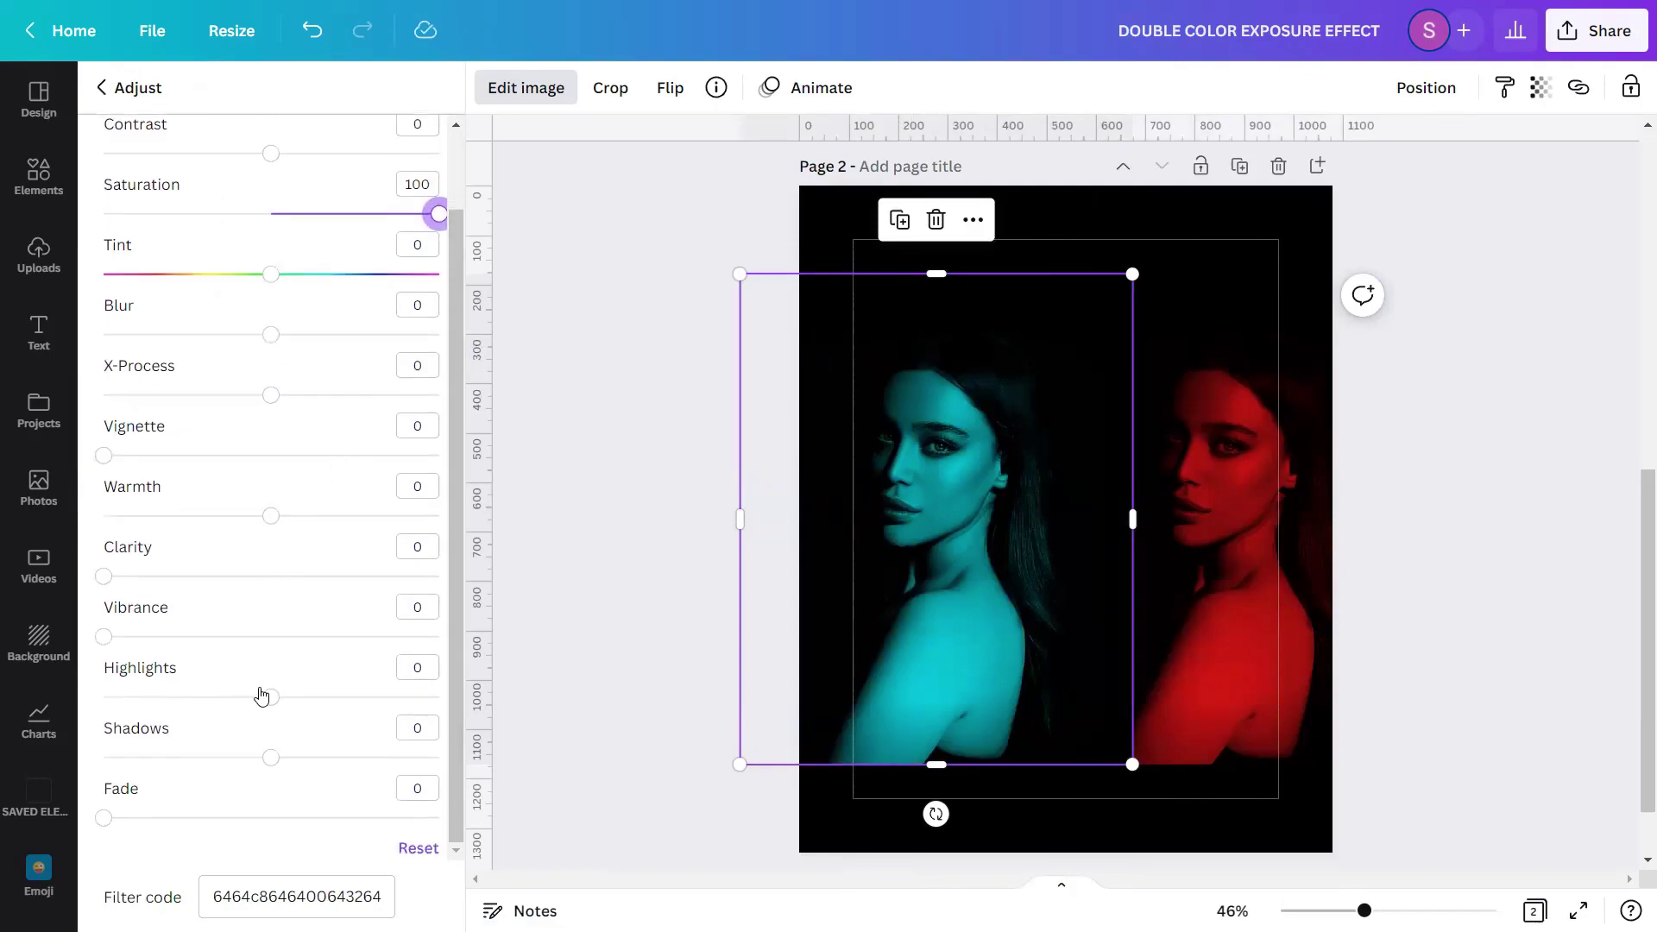
pyautogui.moveTo(269, 695); pyautogui.dragTo(559, 695)
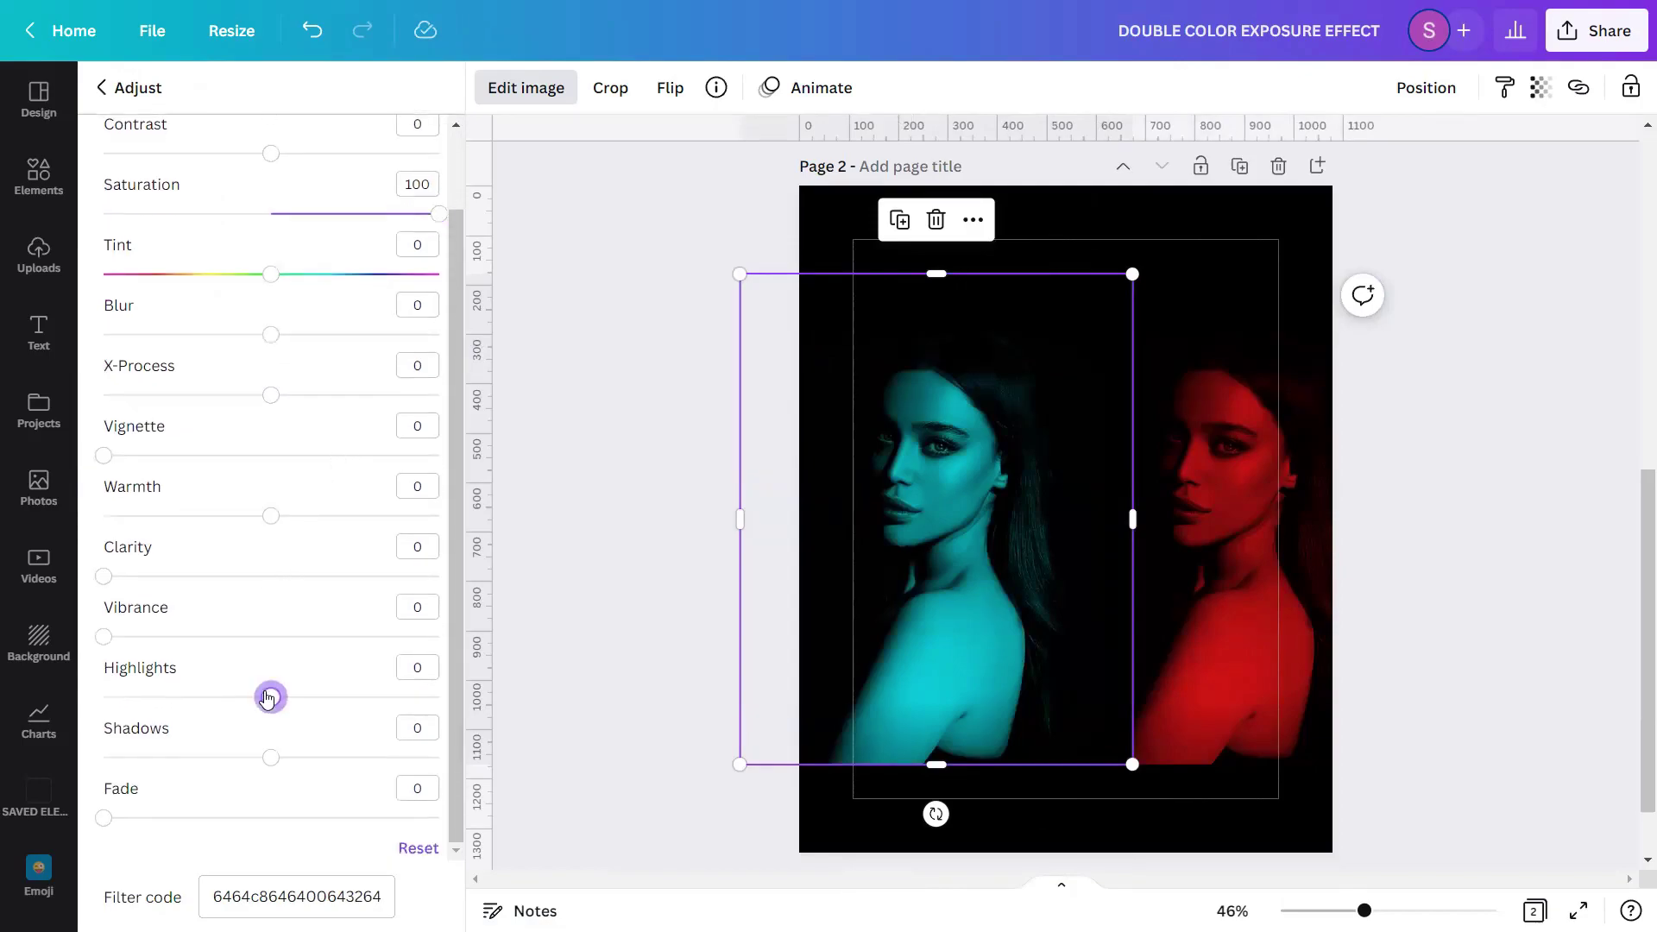
pyautogui.click(563, 687)
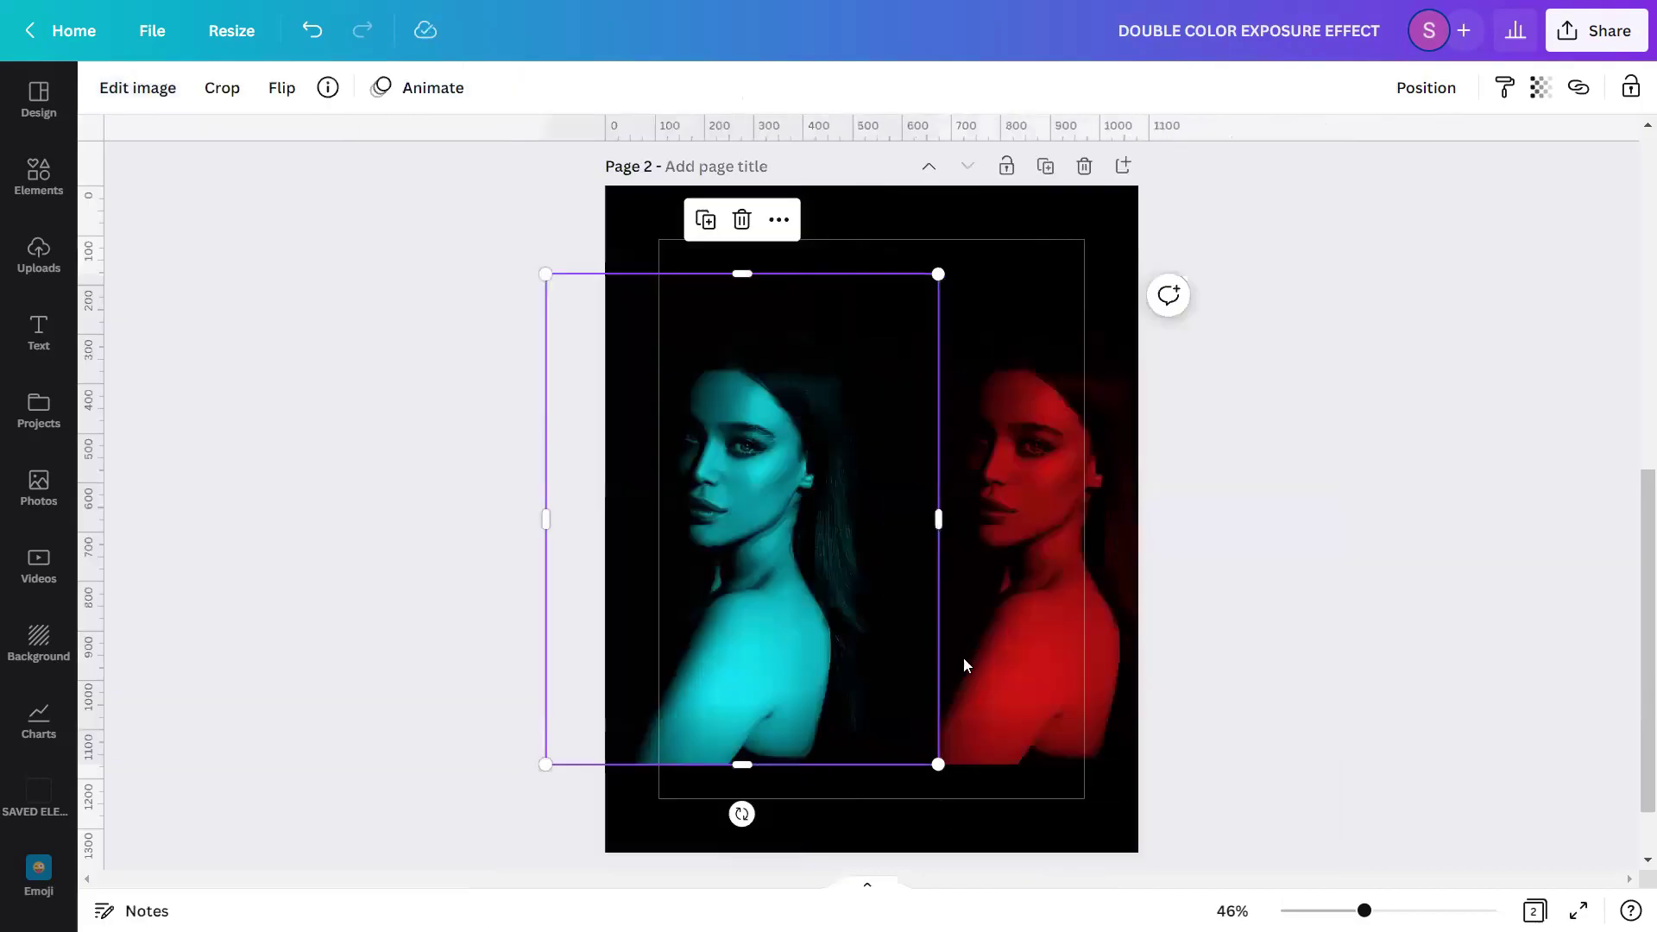
pyautogui.click(1041, 658)
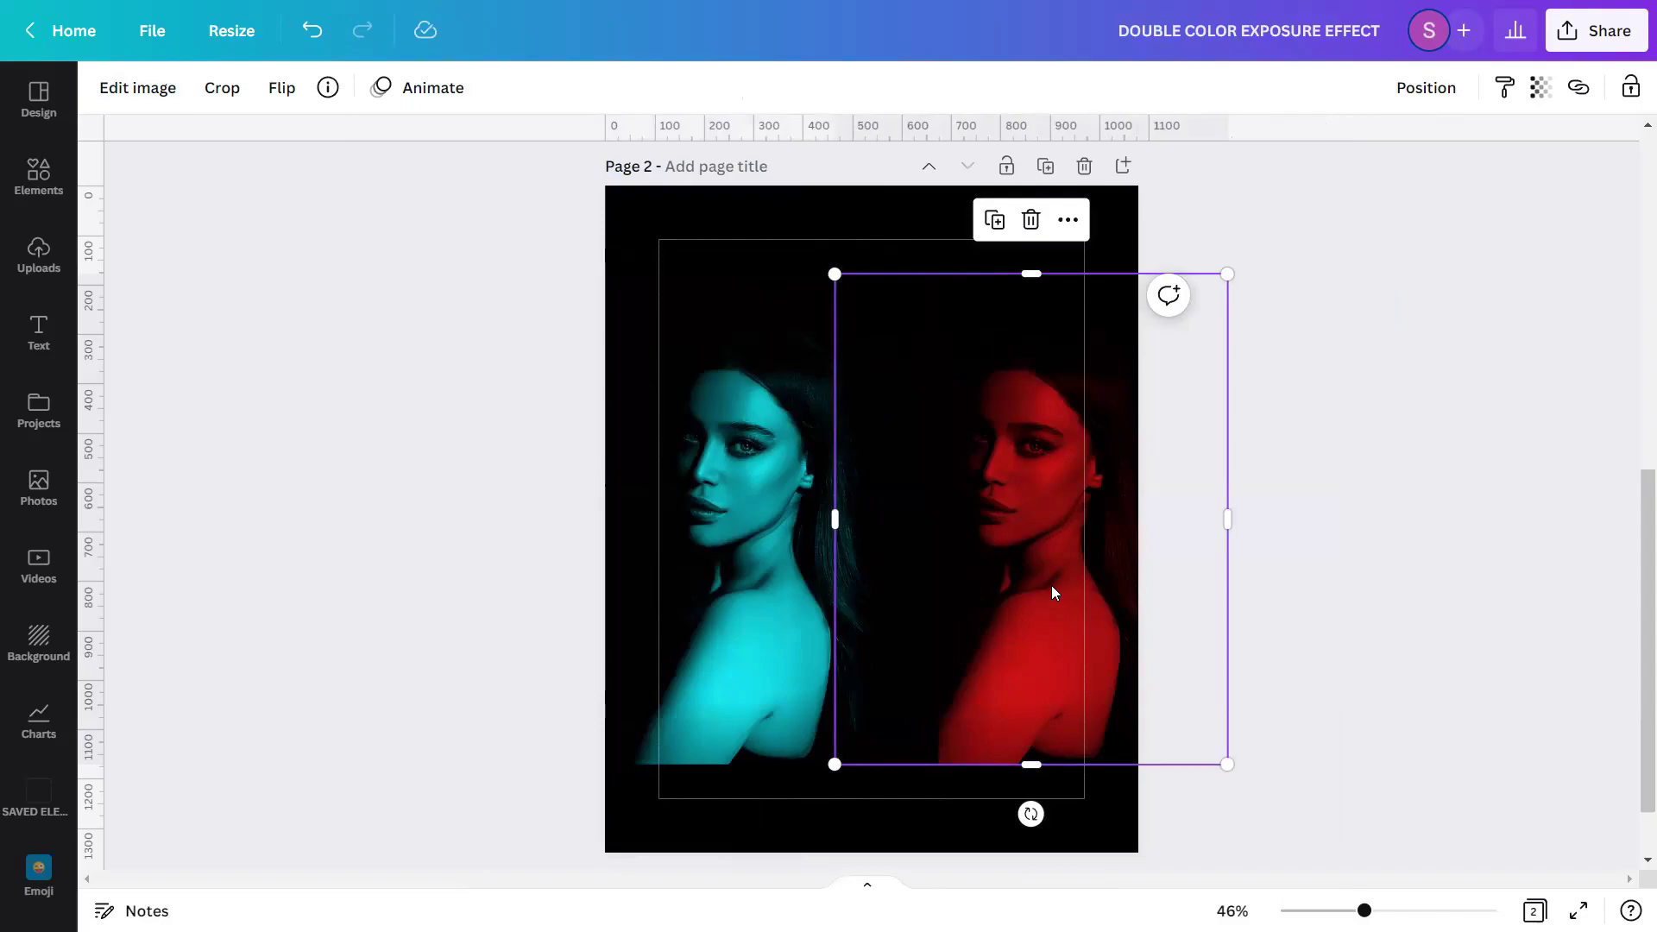
# Step: Max out the red portrait's saturation and raise its shadows to 100
pyautogui.click(109, 92)
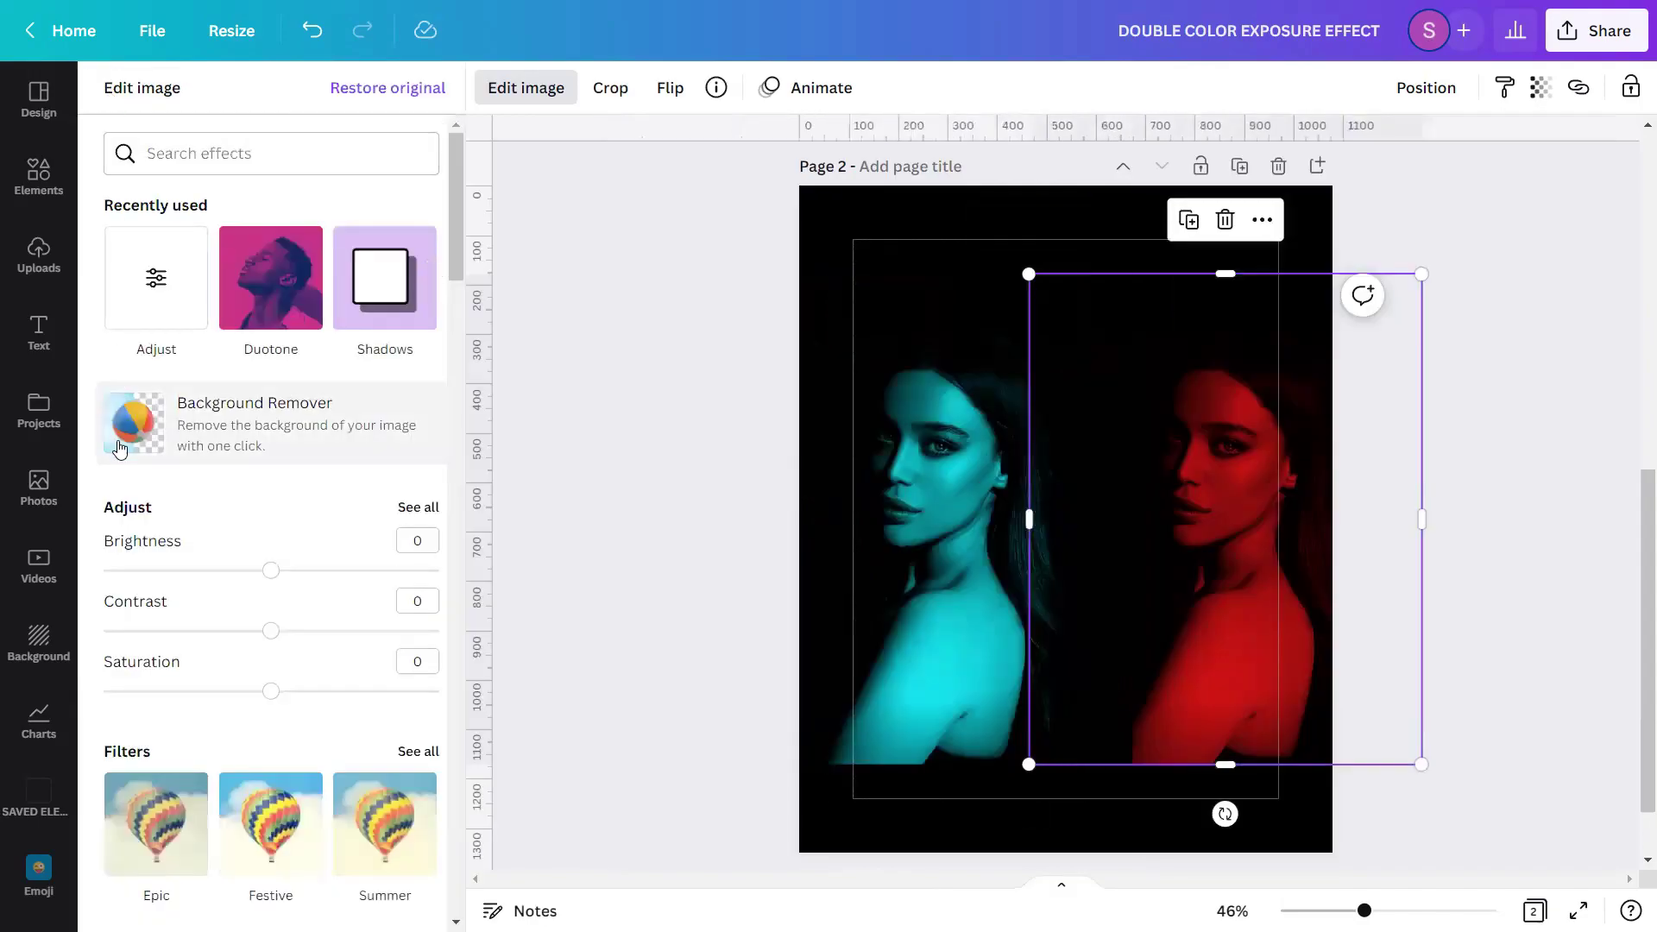
pyautogui.click(415, 510)
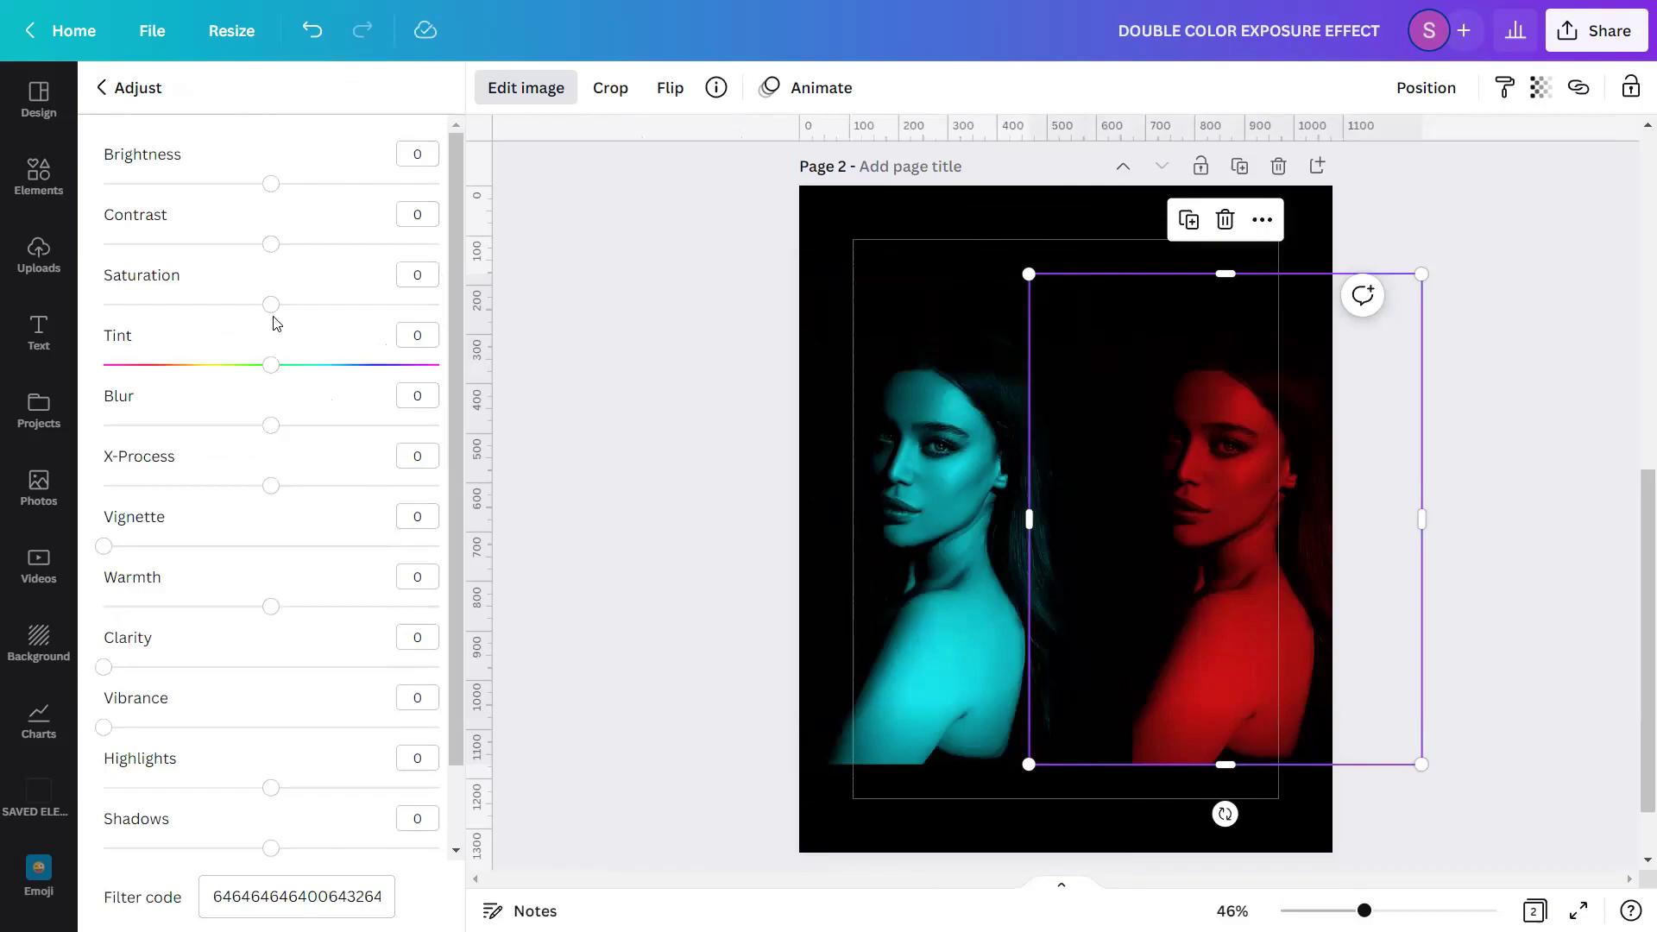
pyautogui.moveTo(272, 307); pyautogui.dragTo(572, 322)
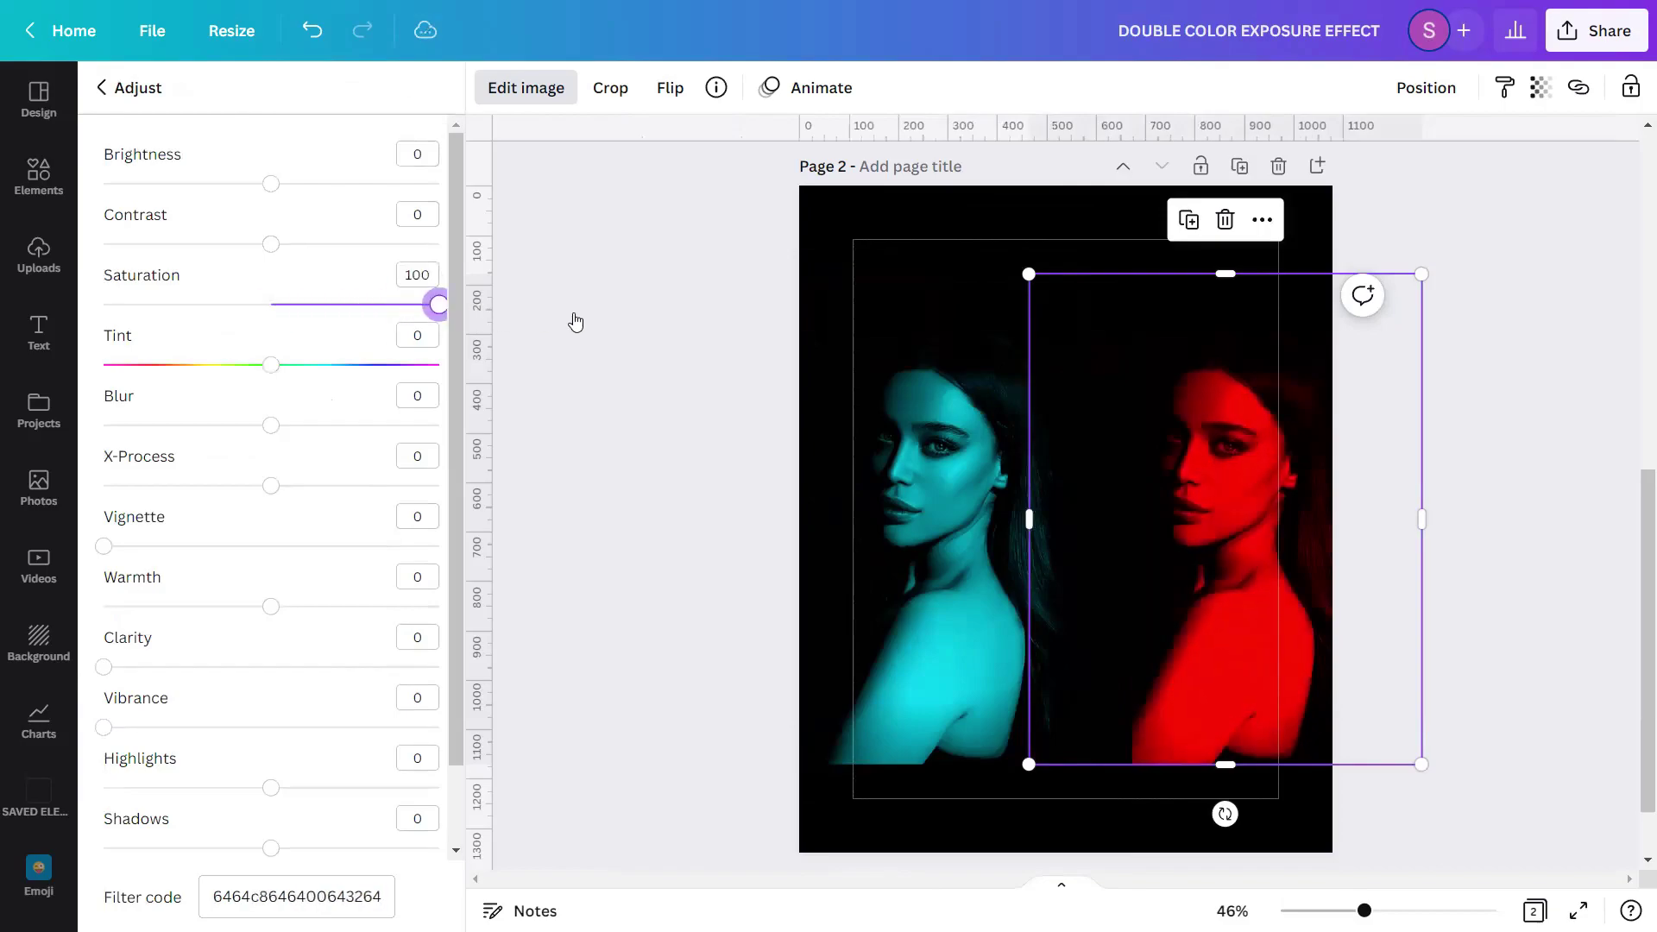
pyautogui.scroll(-2, 386, 498)
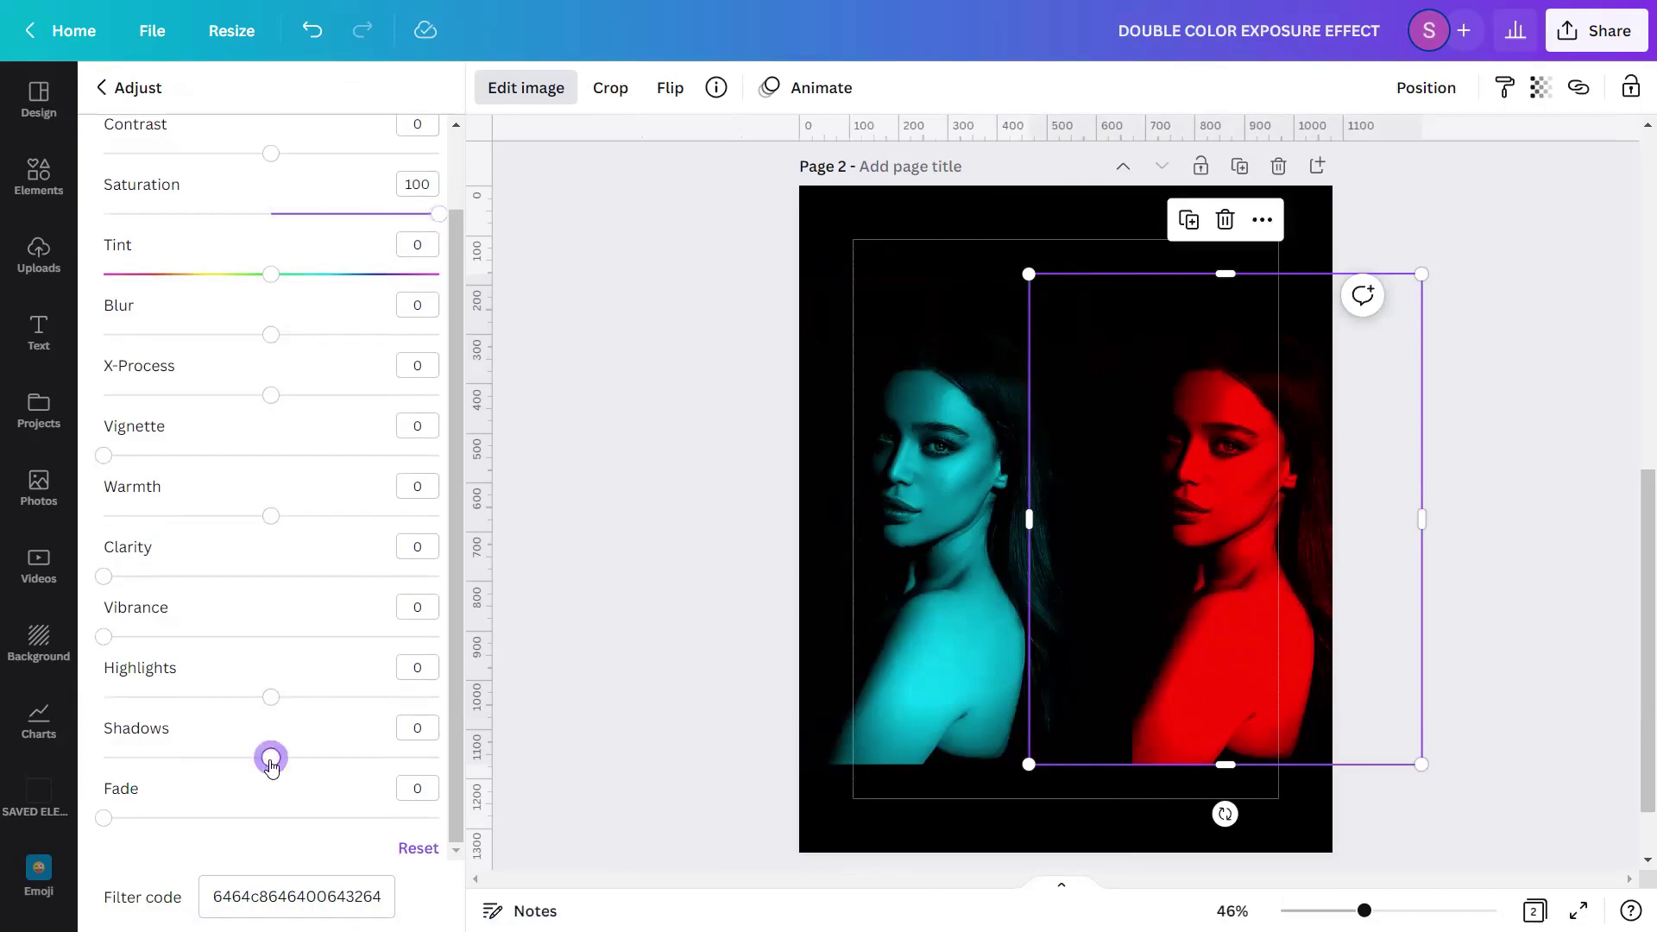
pyautogui.moveTo(271, 758); pyautogui.dragTo(478, 759)
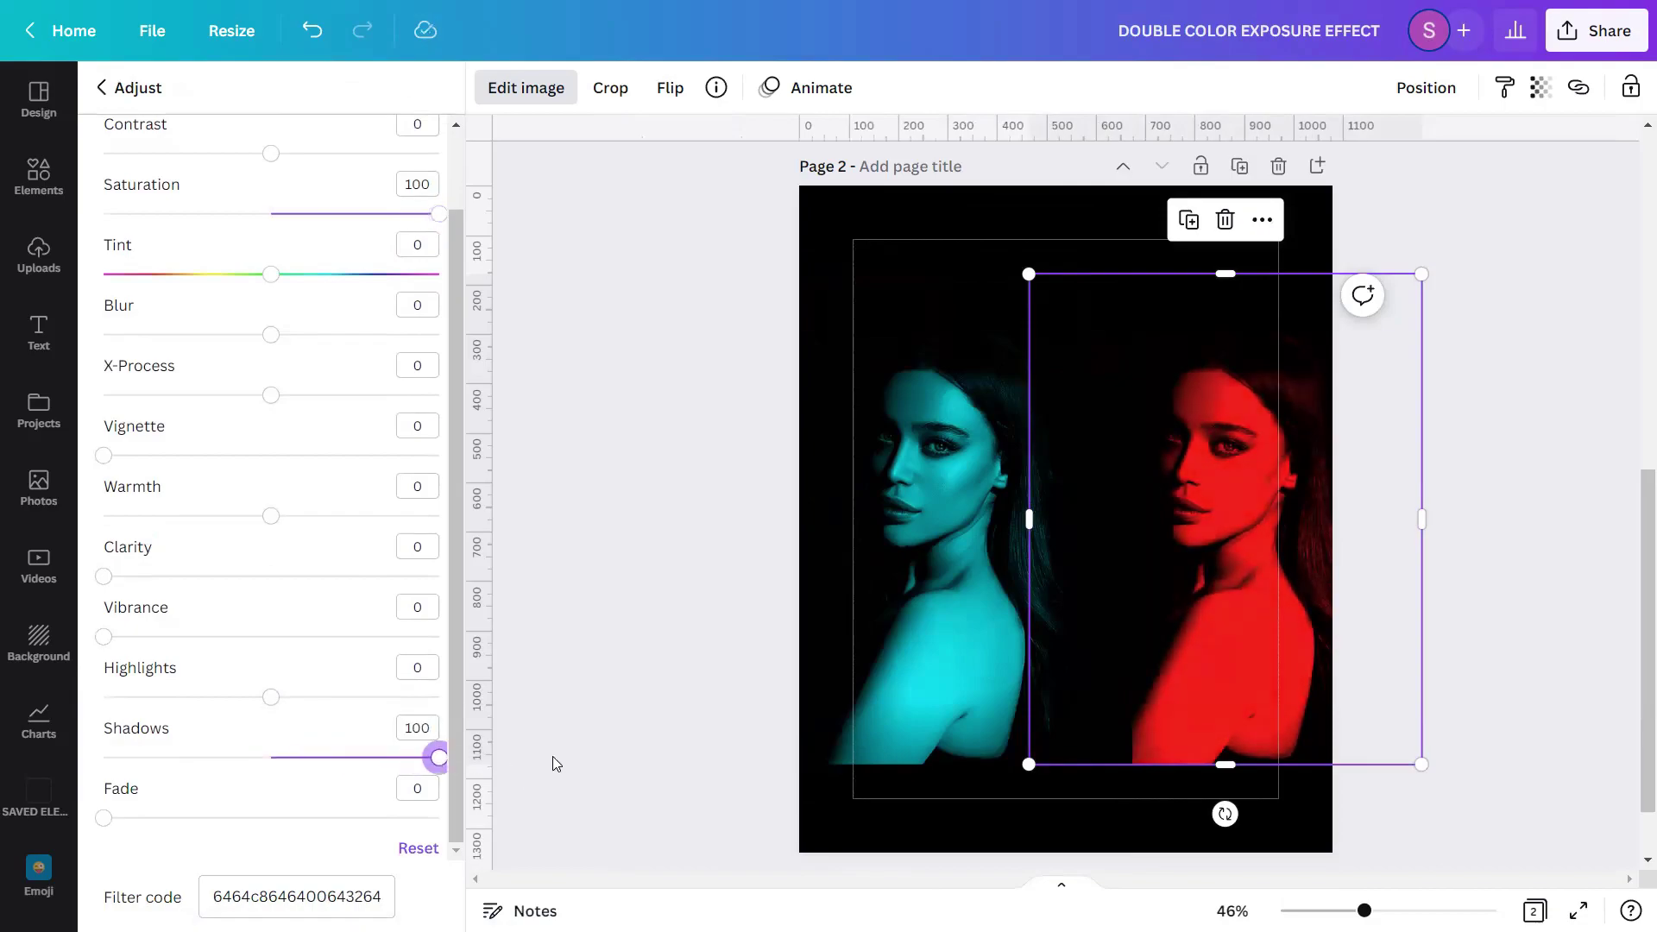
pyautogui.click(542, 504)
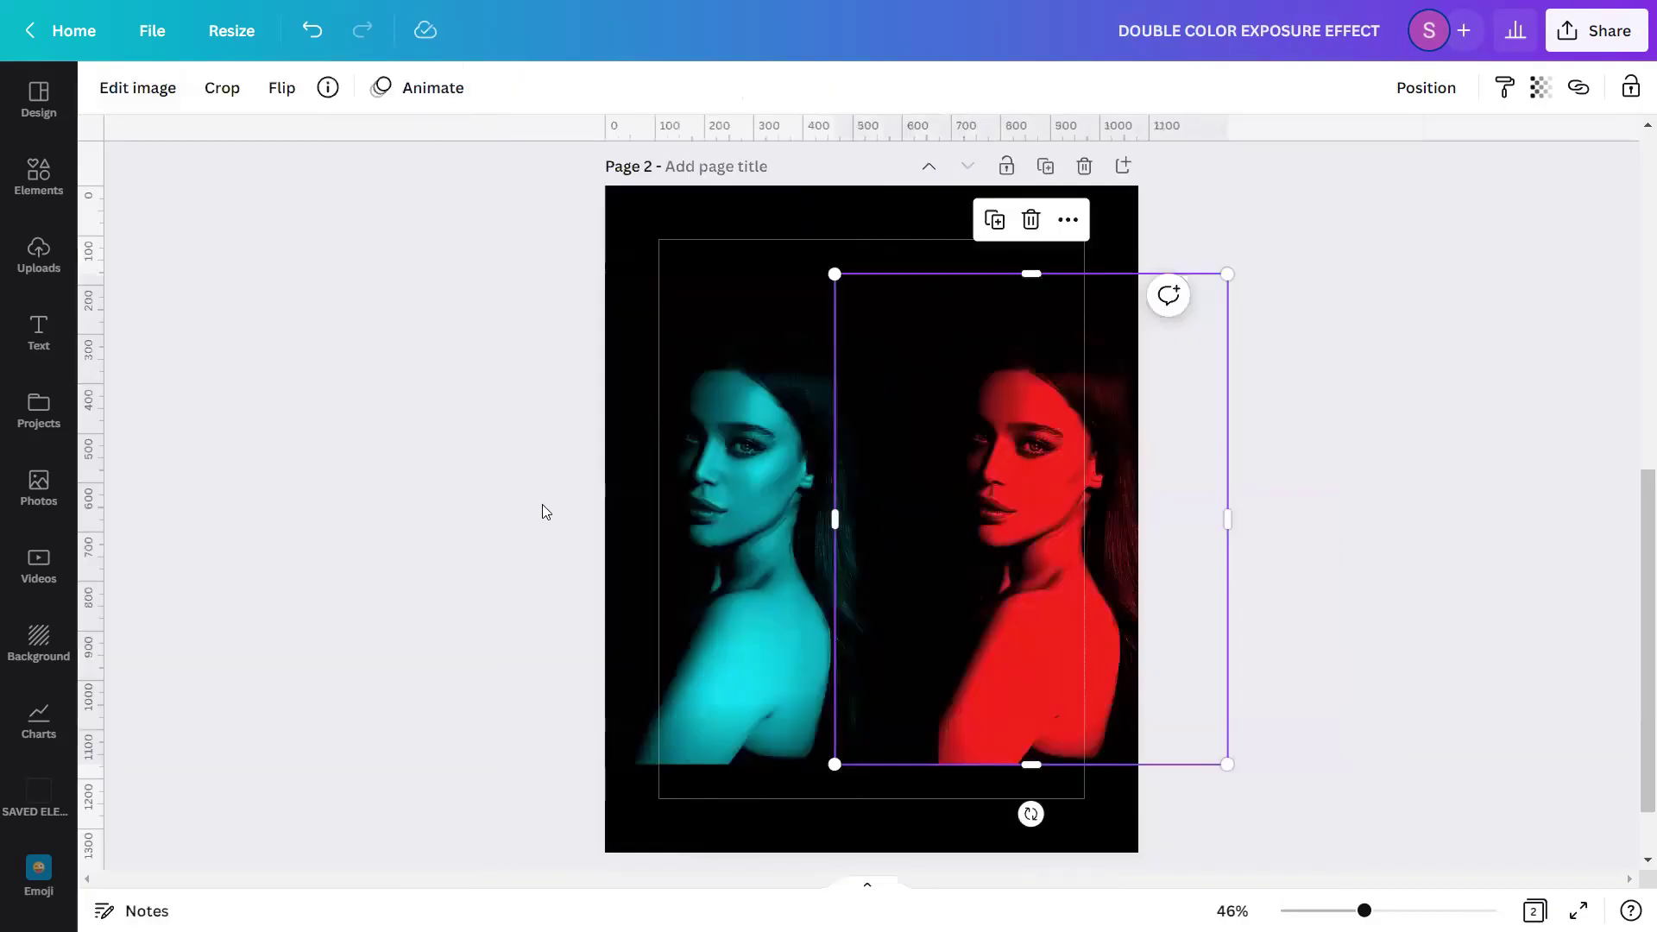
pyautogui.click(1366, 524)
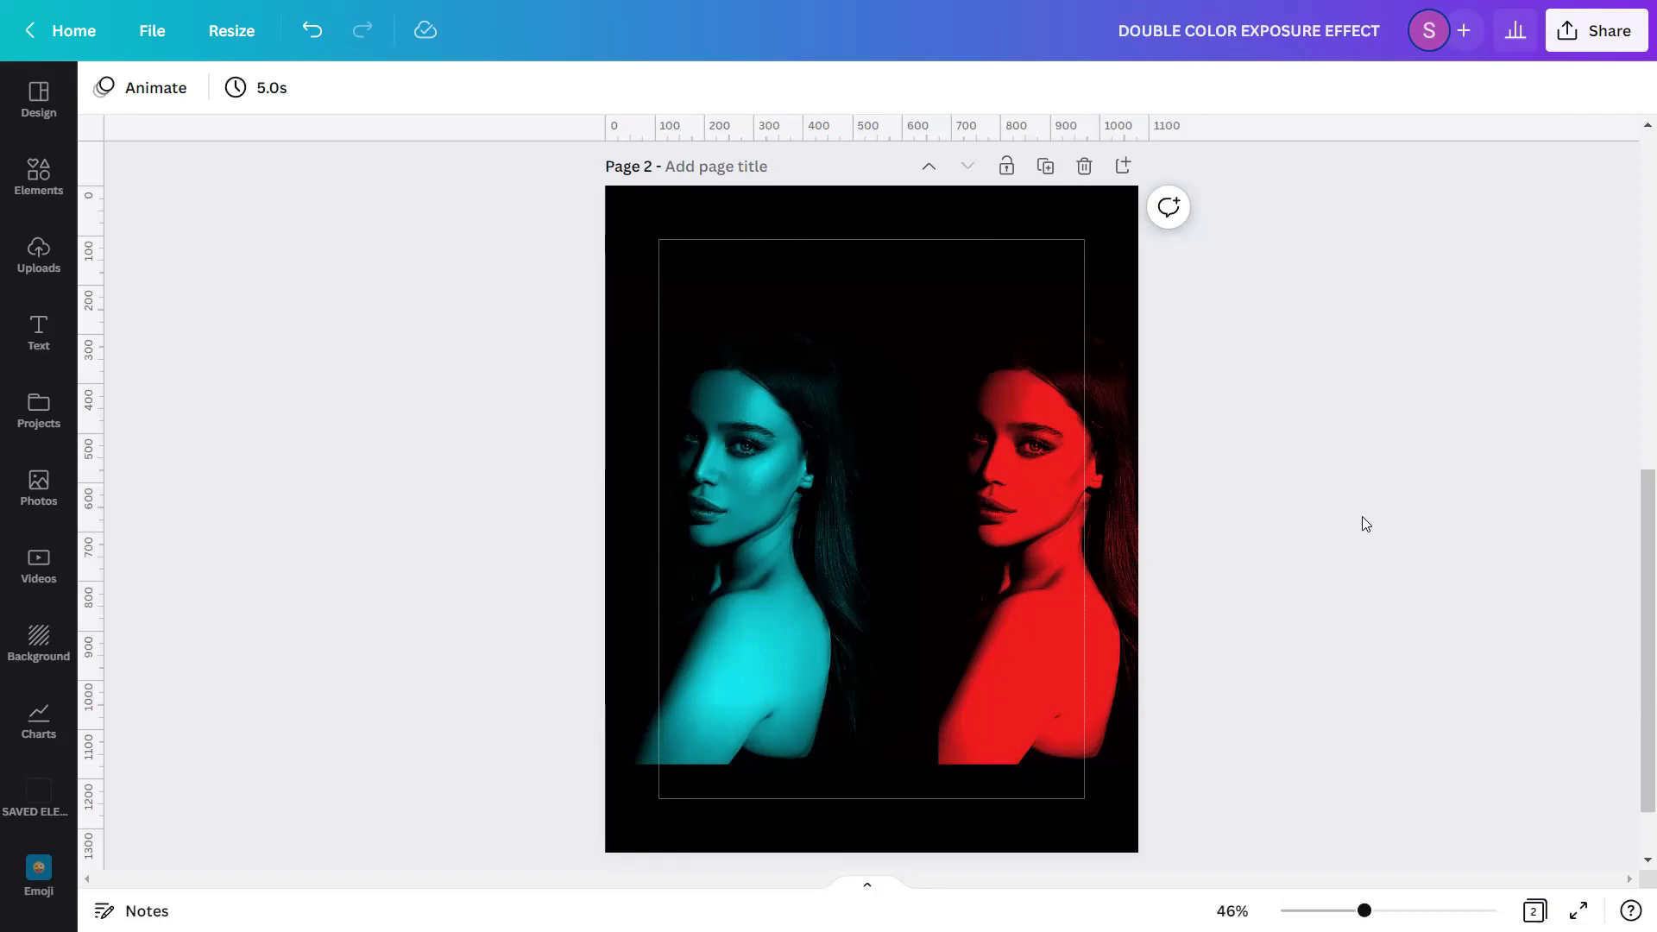
# Step: Centre both portraits on each other and snap the stack to the page centre
pyautogui.click(773, 444)
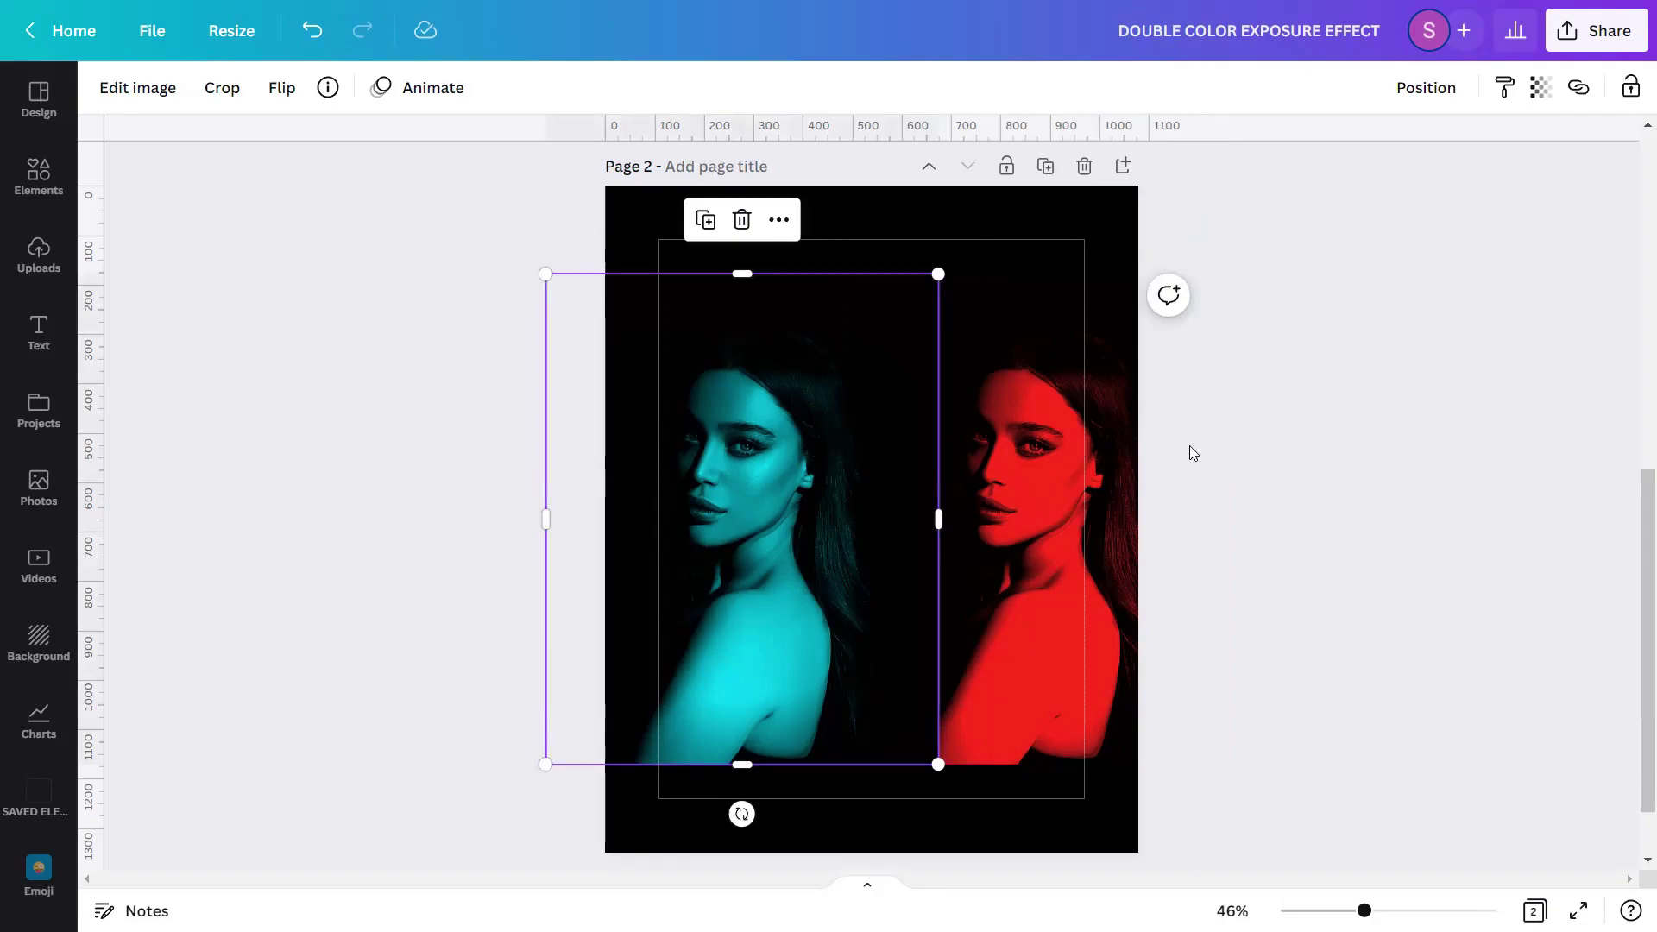
pyautogui.moveTo(1360, 441); pyautogui.dragTo(696, 593)
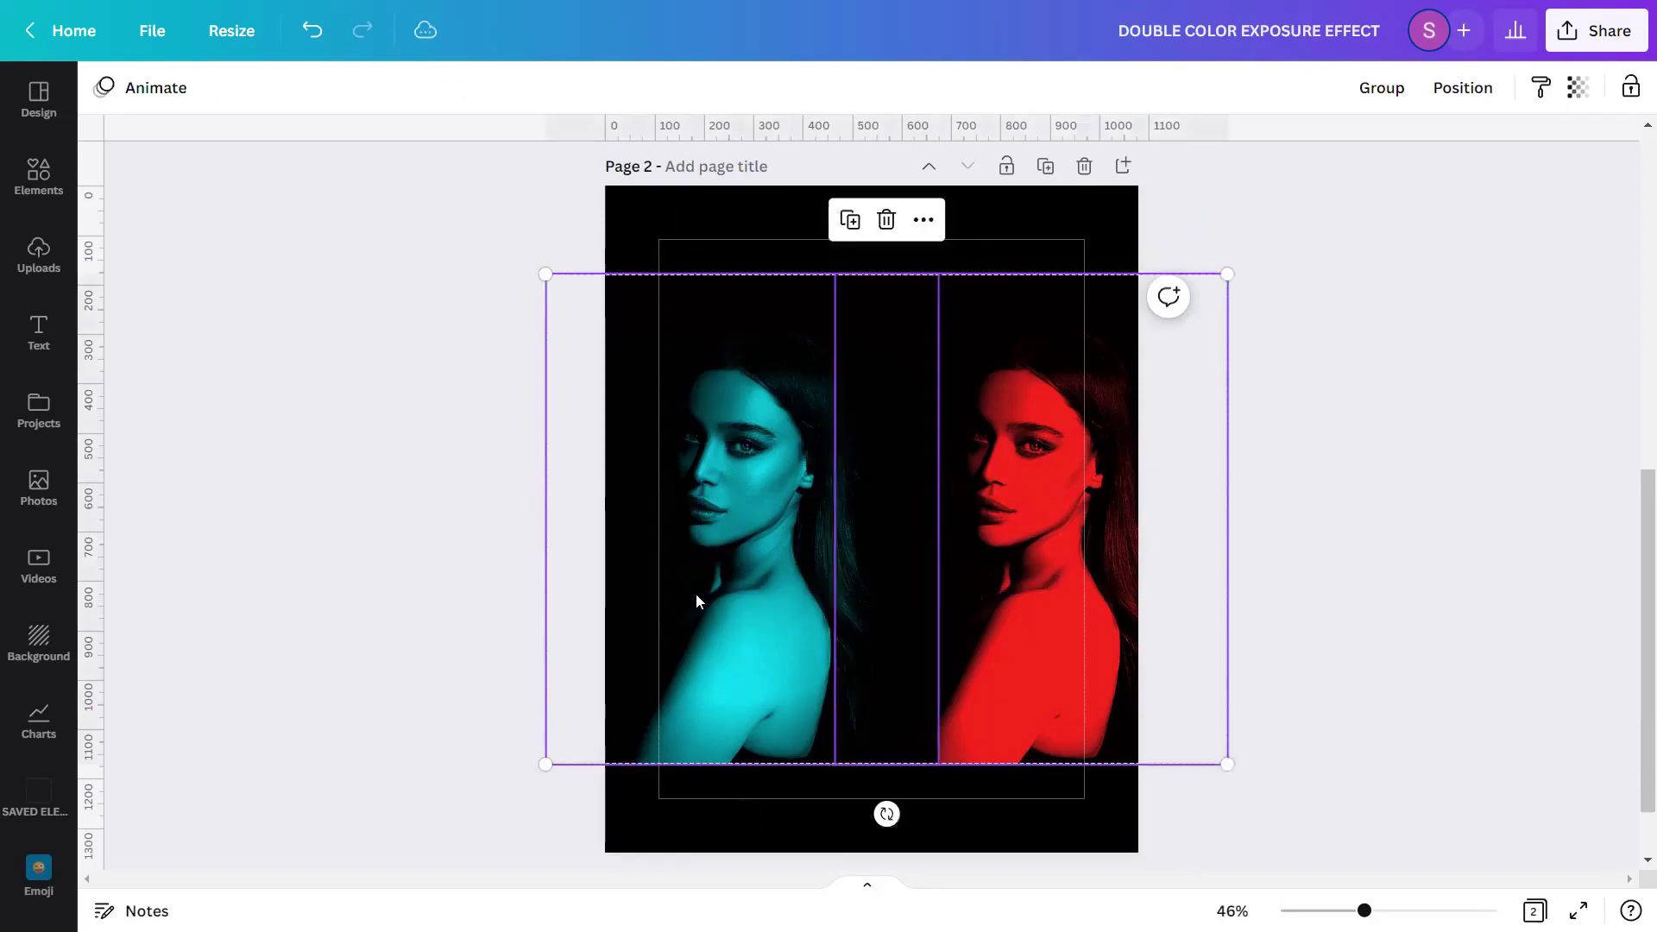
pyautogui.click(1453, 89)
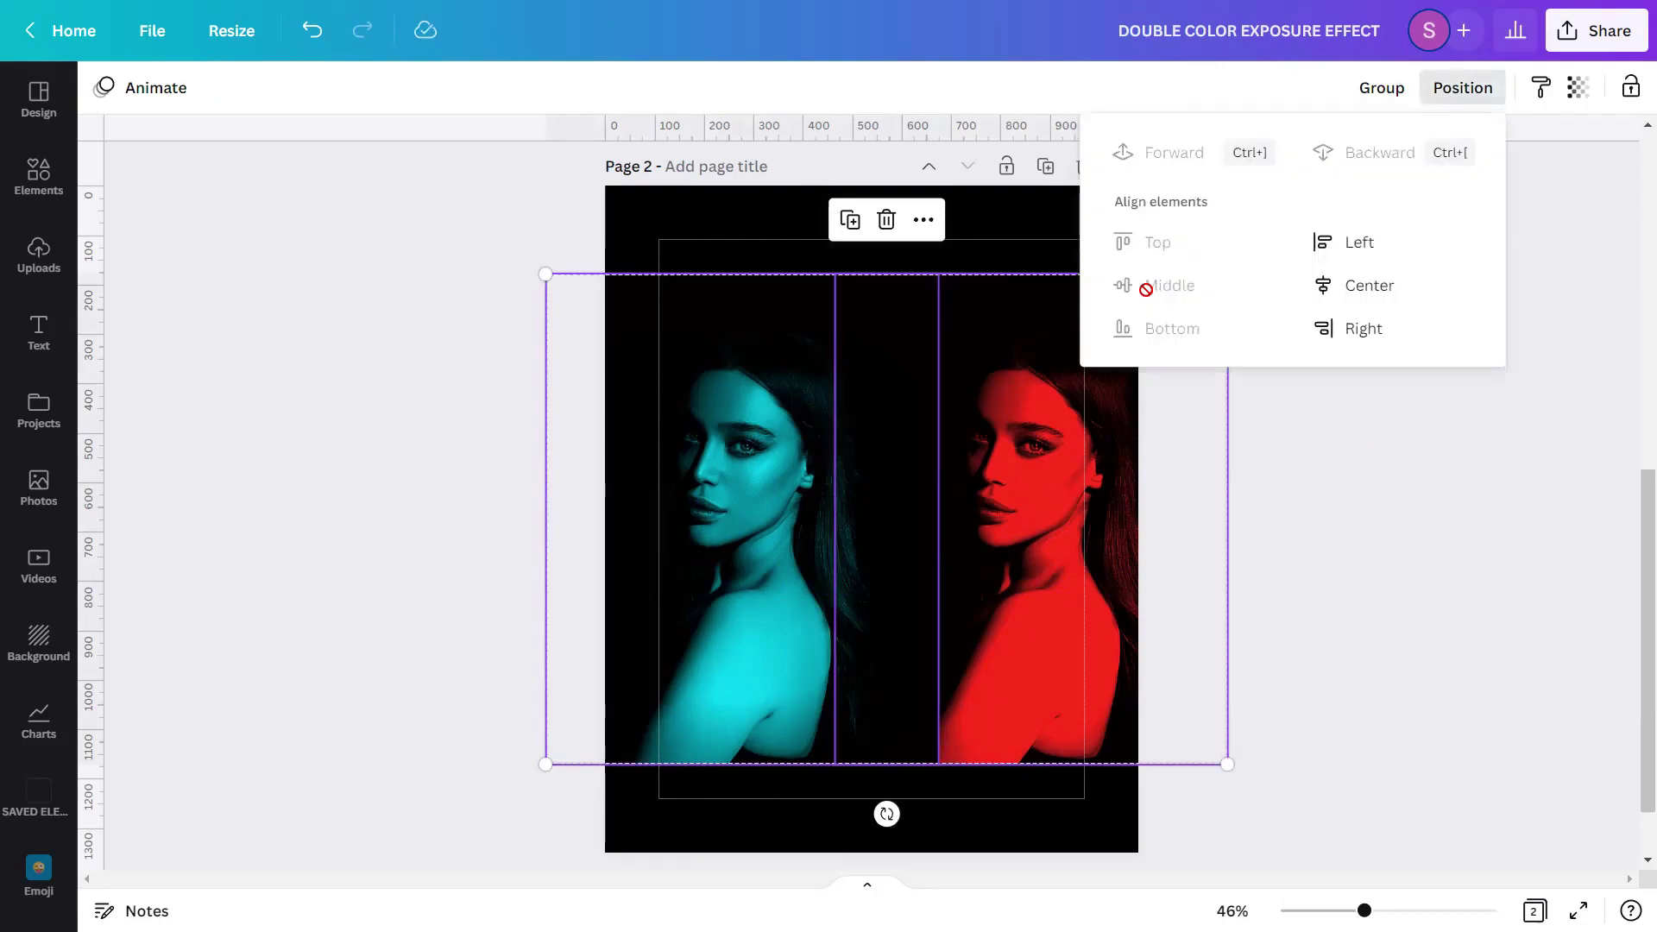
pyautogui.click(1357, 288)
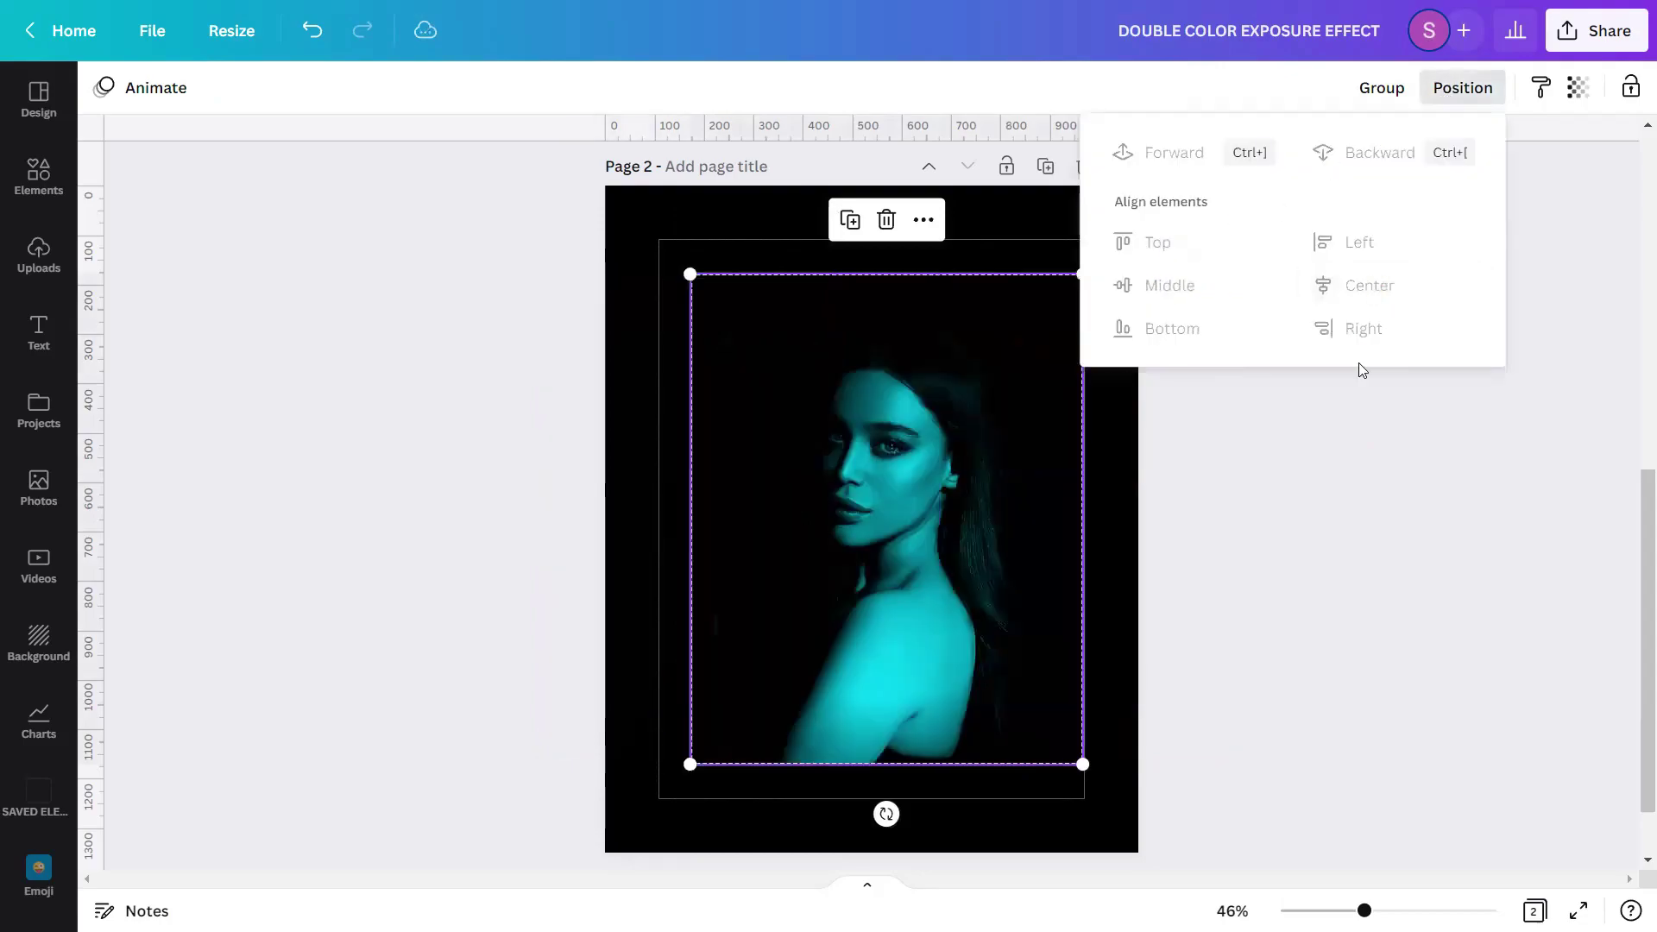
pyautogui.moveTo(991, 547); pyautogui.dragTo(950, 533)
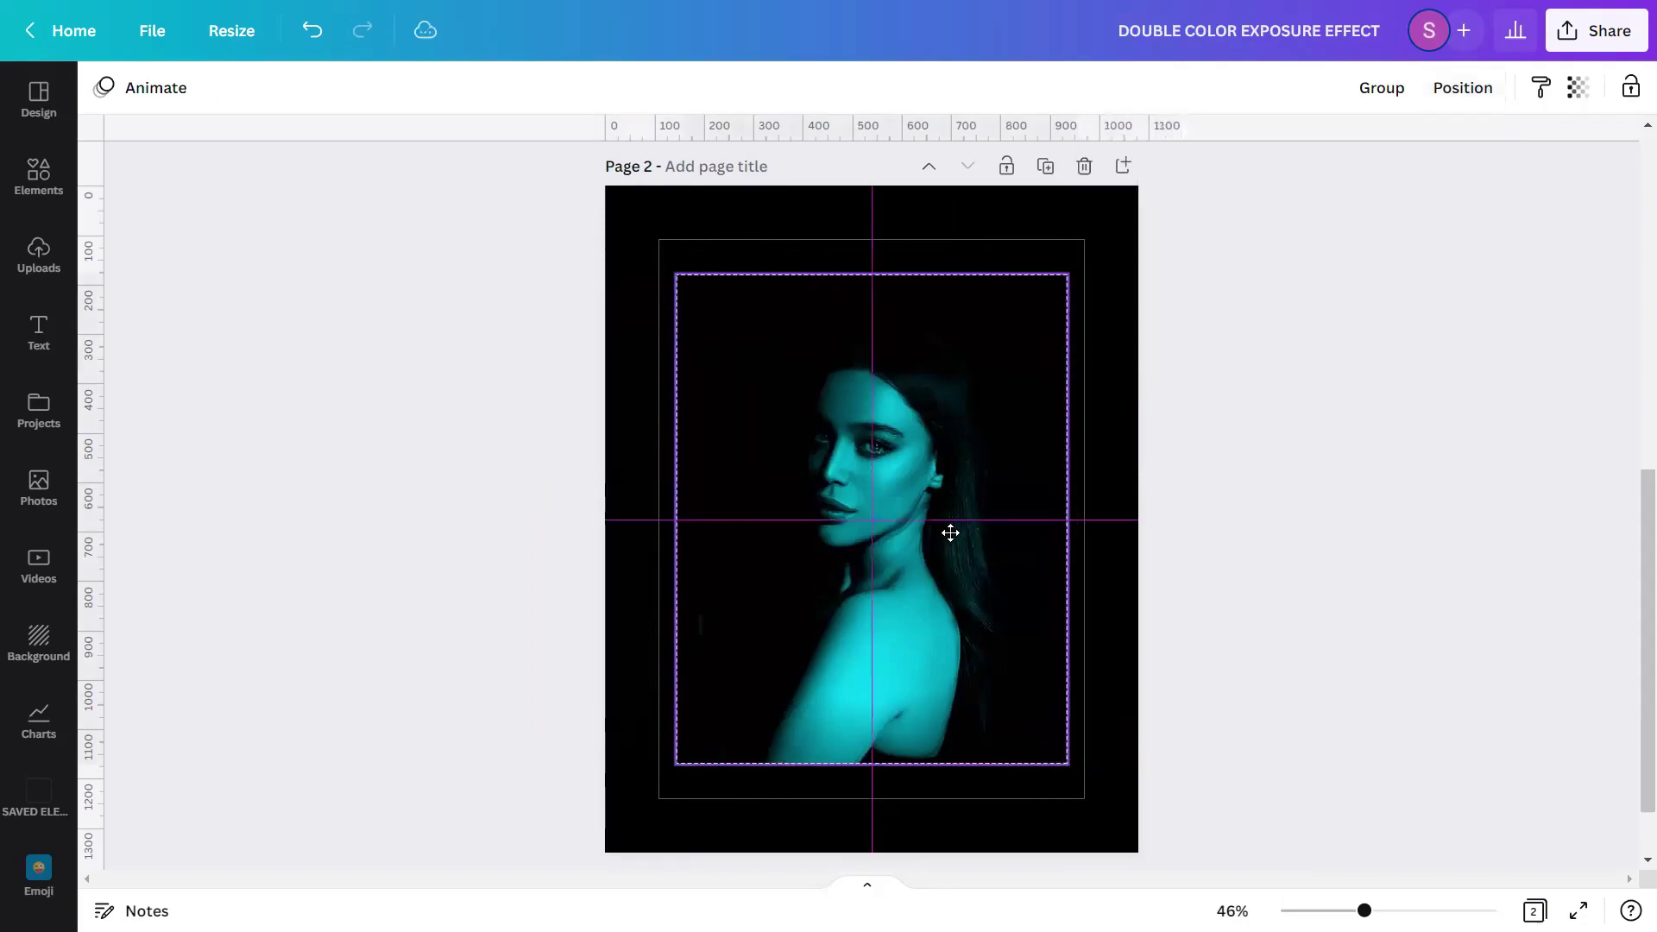
pyautogui.click(890, 505)
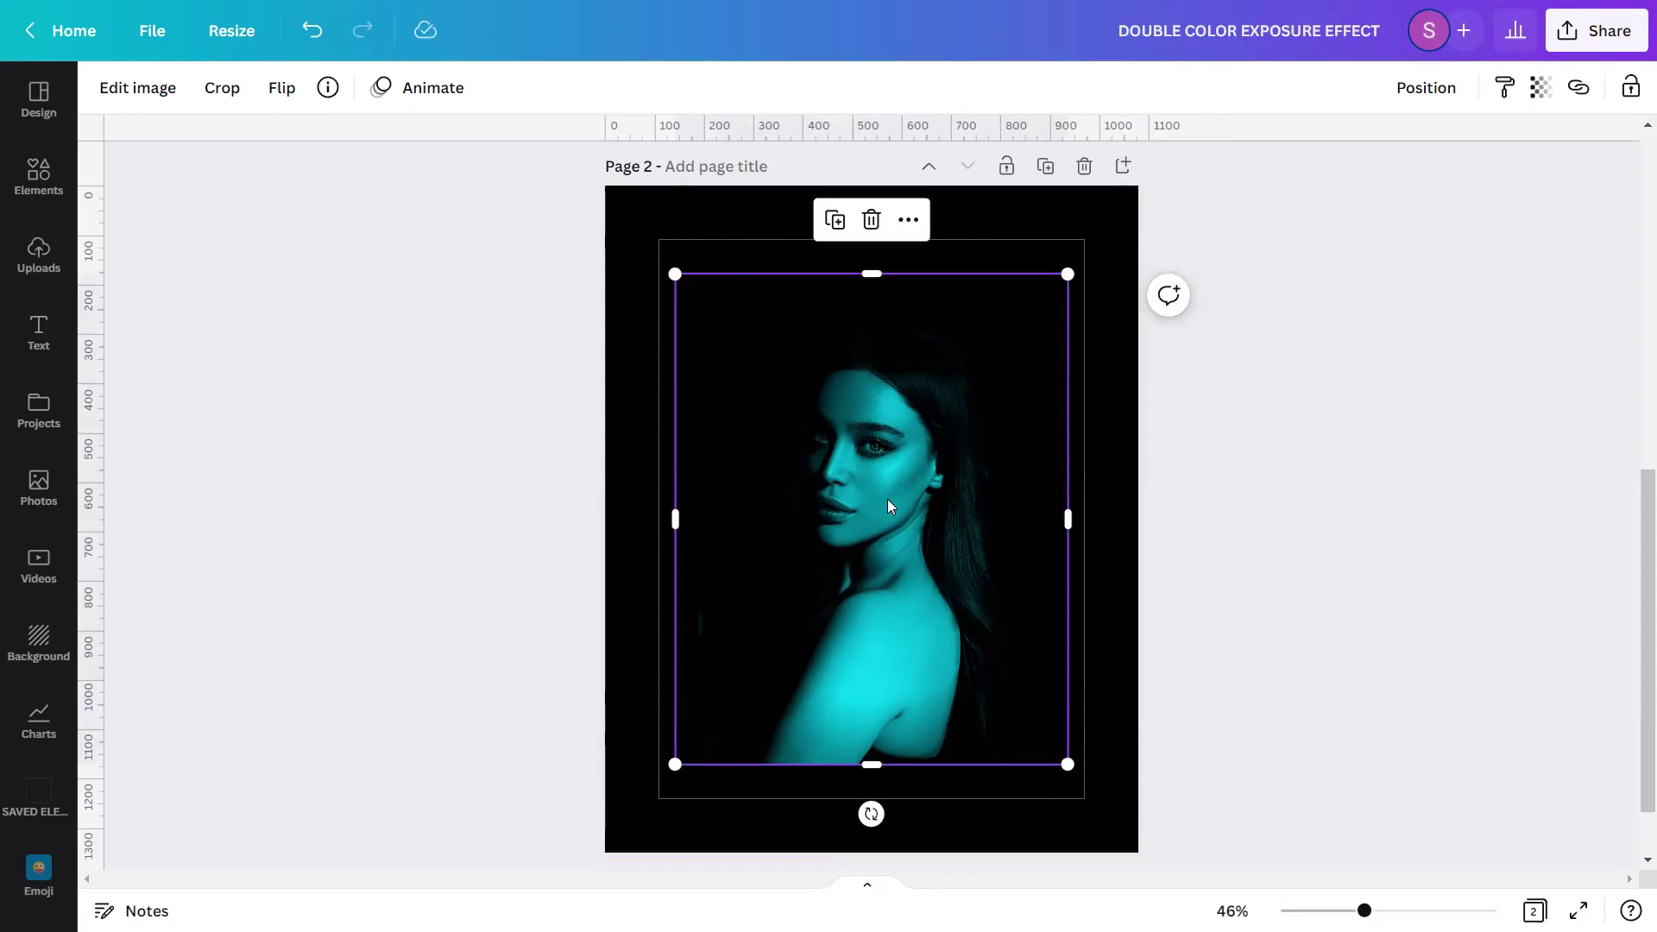
# Step: Set the teal top portrait's transparency to 45
pyautogui.click(1535, 96)
pyautogui.click(1511, 144)
pyautogui.write('4')
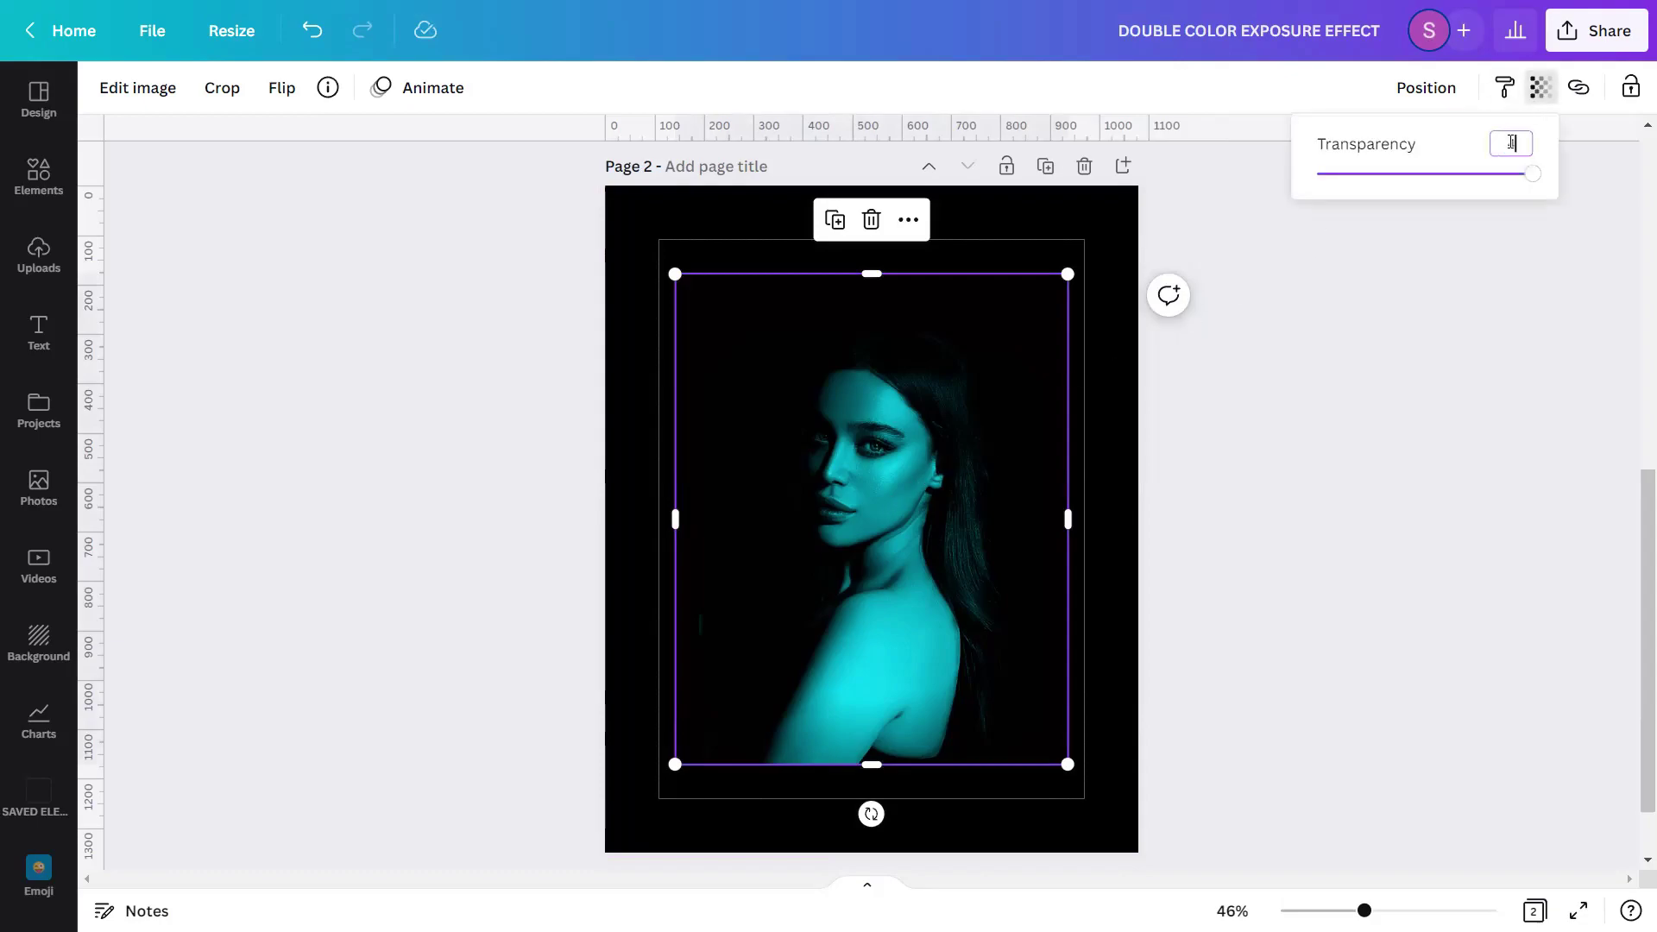
pyautogui.write('5')
pyautogui.press('Return')
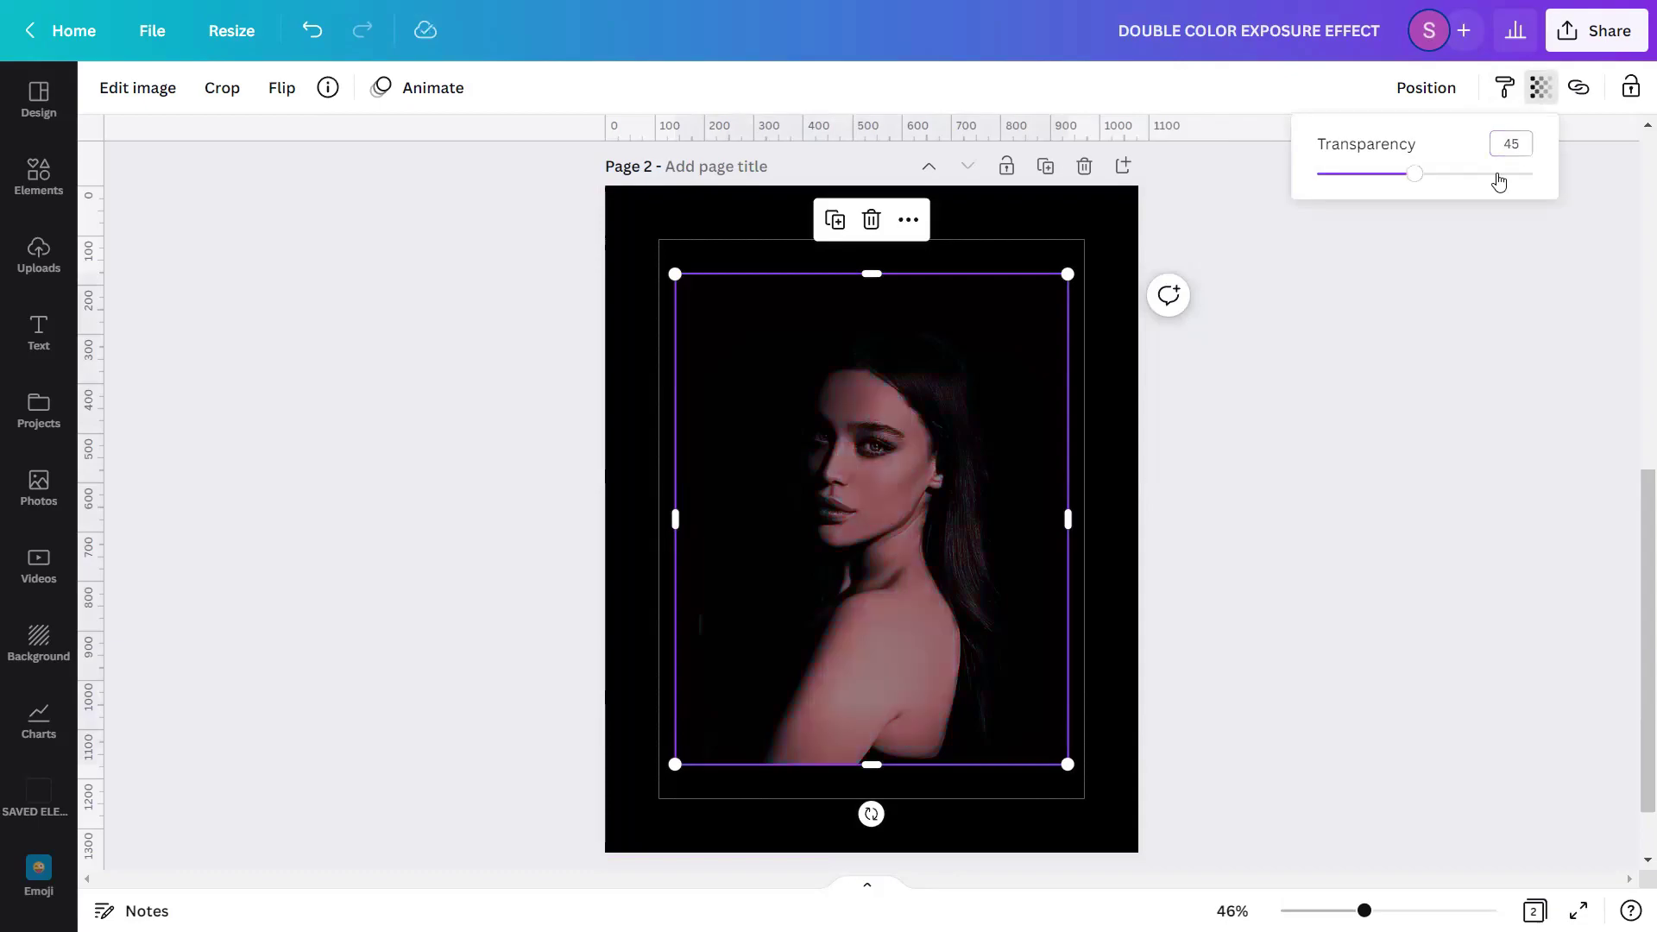
pyautogui.click(1405, 492)
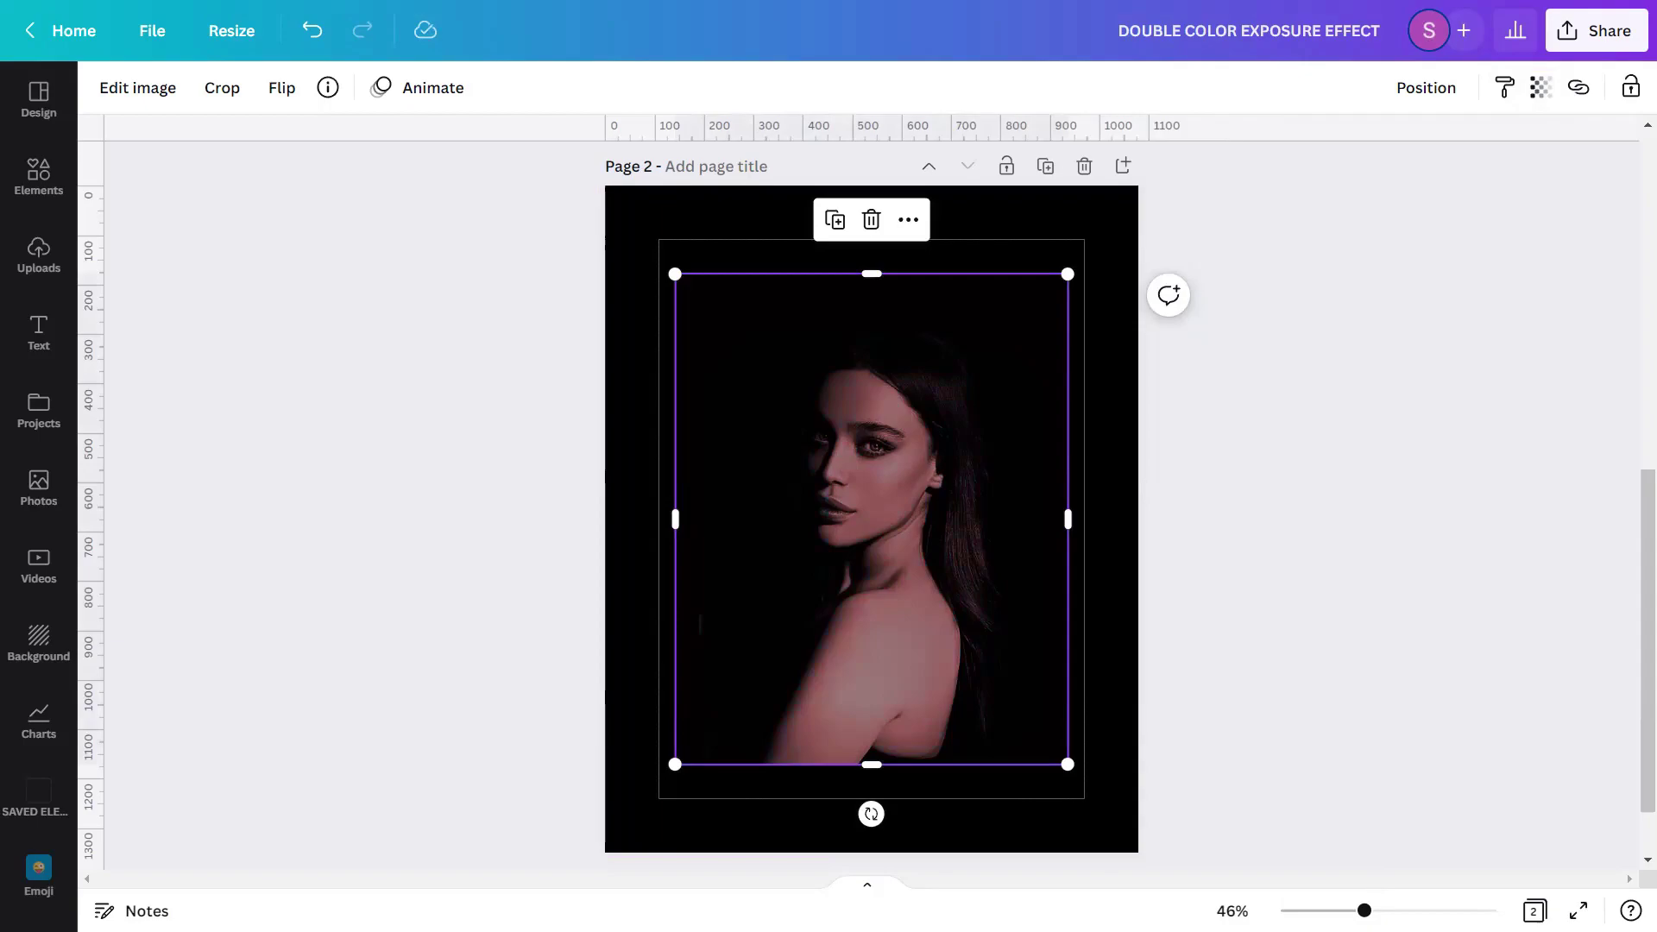
pyautogui.moveTo(1364, 911); pyautogui.dragTo(1442, 910)
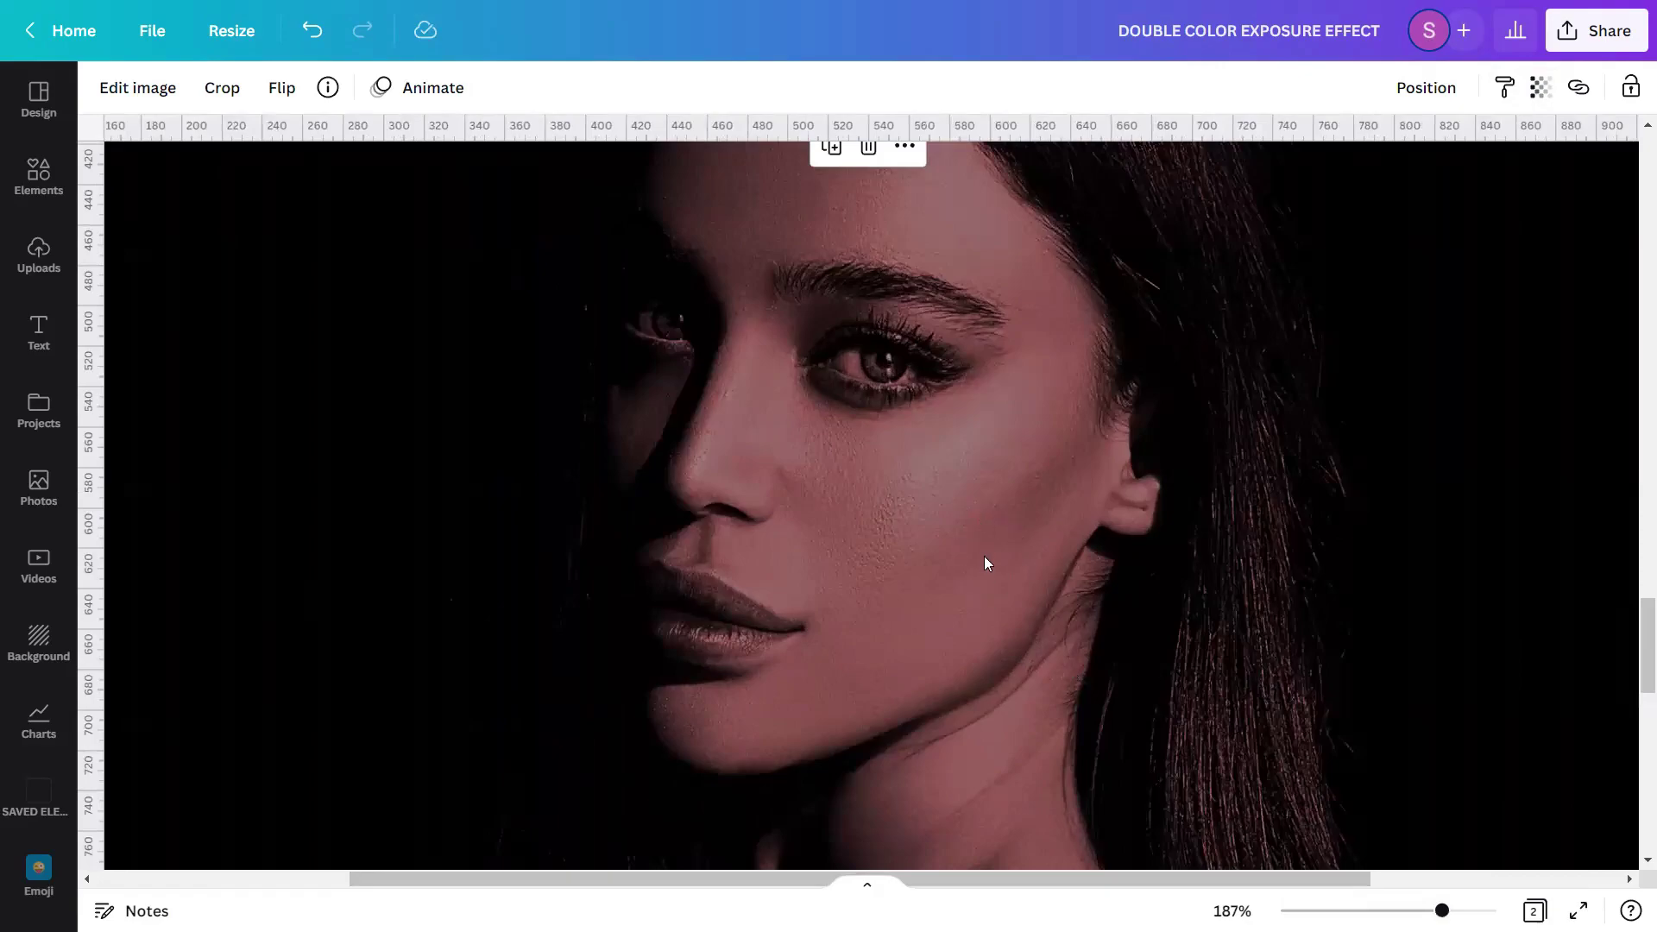
# Step: Offset the teal portrait left of the red one, then select both layers
pyautogui.moveTo(971, 384); pyautogui.dragTo(767, 346)
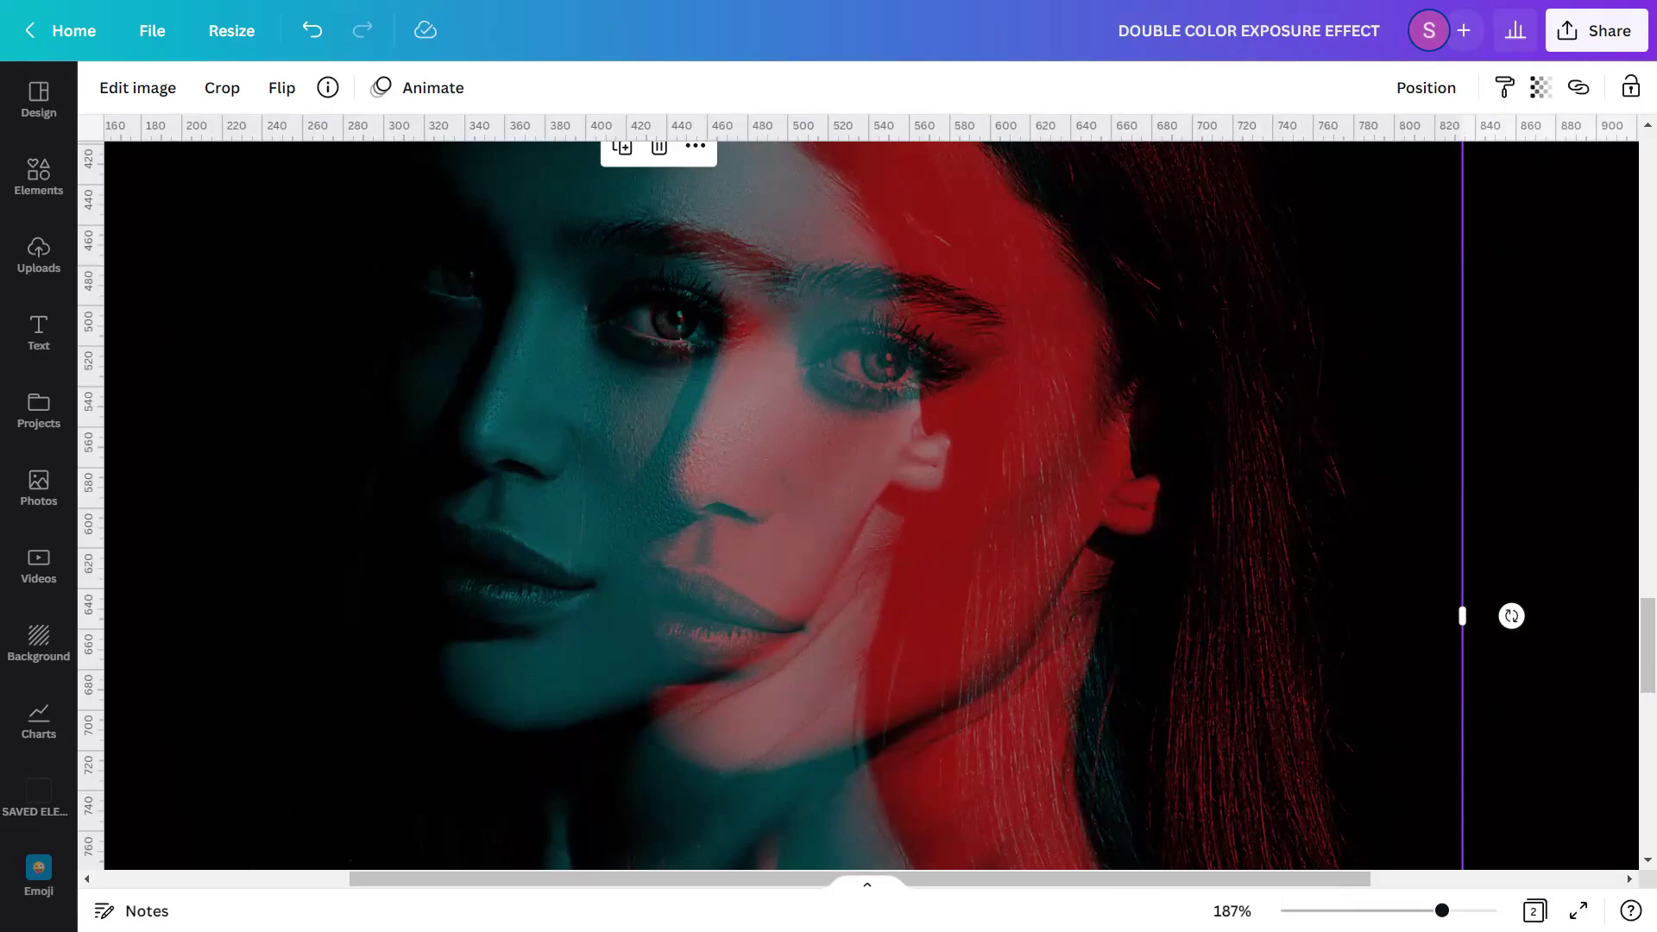
pyautogui.scroll(-2, 863, 505)
pyautogui.scroll(-4, 863, 505)
pyautogui.scroll(-2, 863, 505)
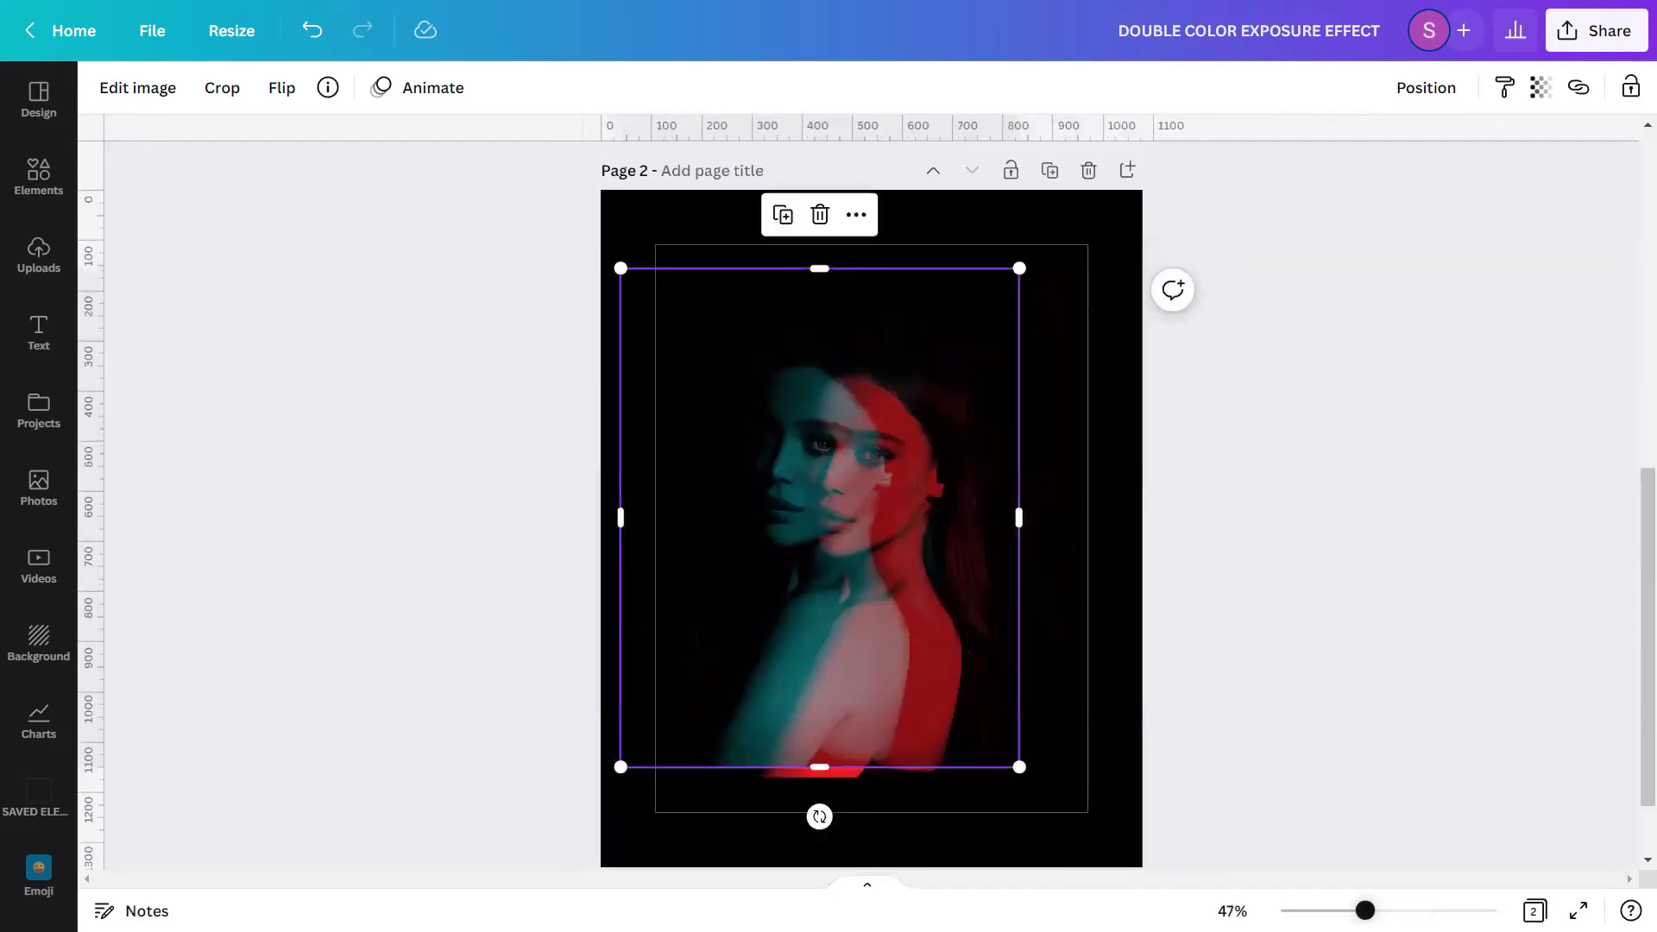
pyautogui.scroll(-2, 863, 505)
pyautogui.click(1372, 737)
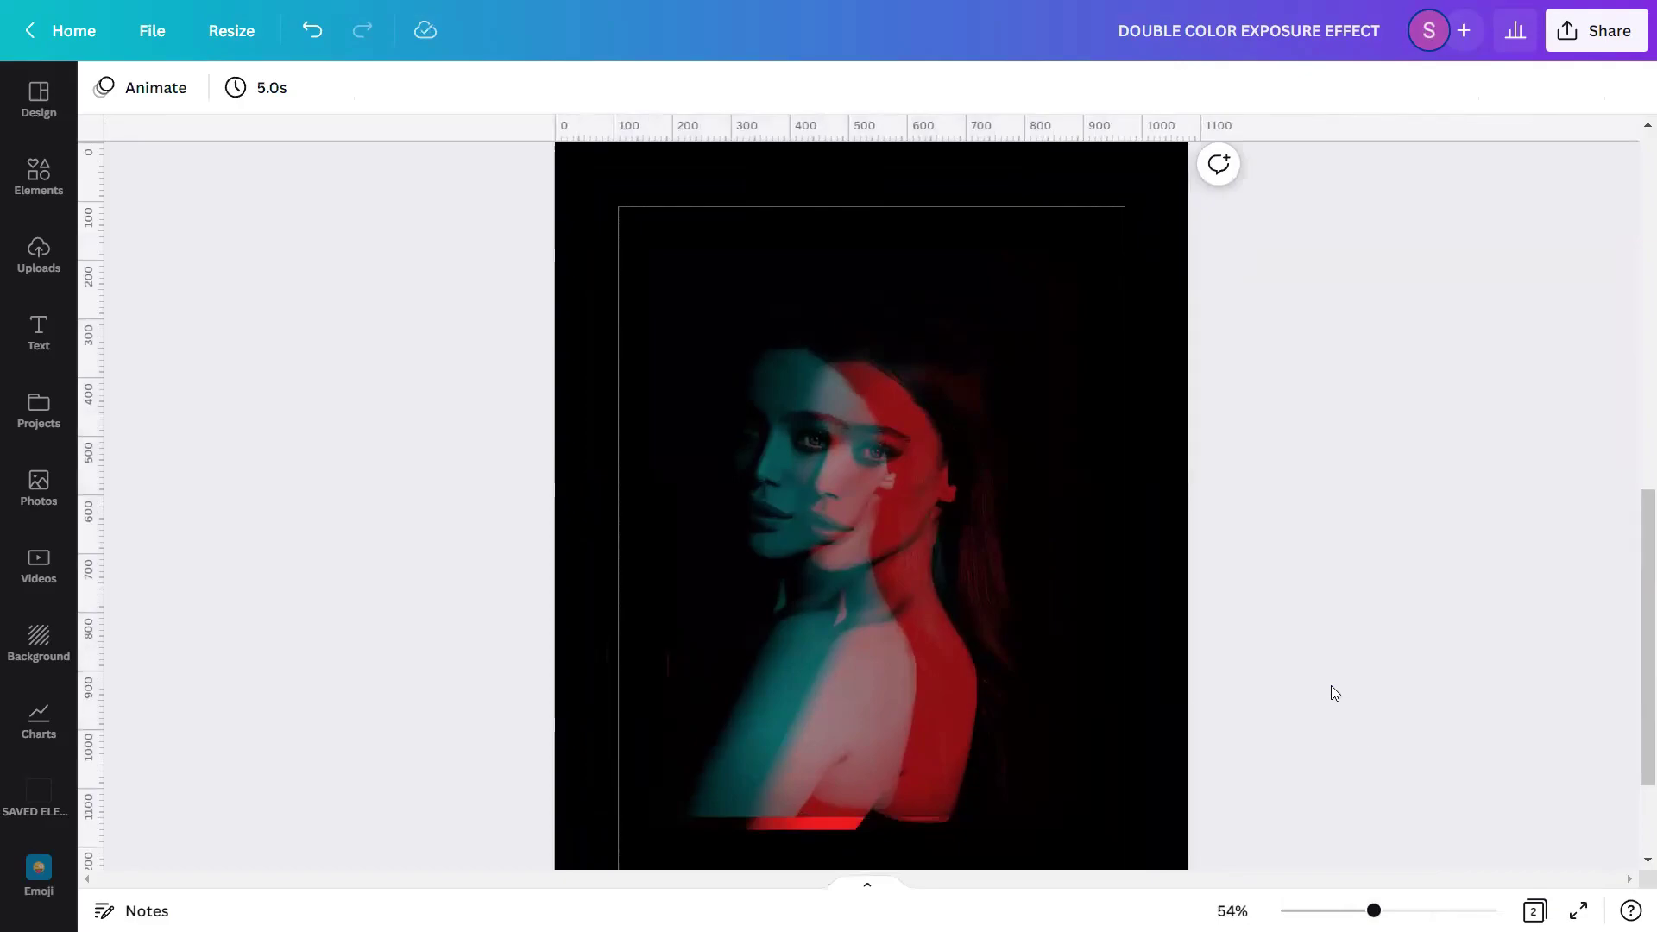
pyautogui.moveTo(1292, 399); pyautogui.dragTo(744, 593)
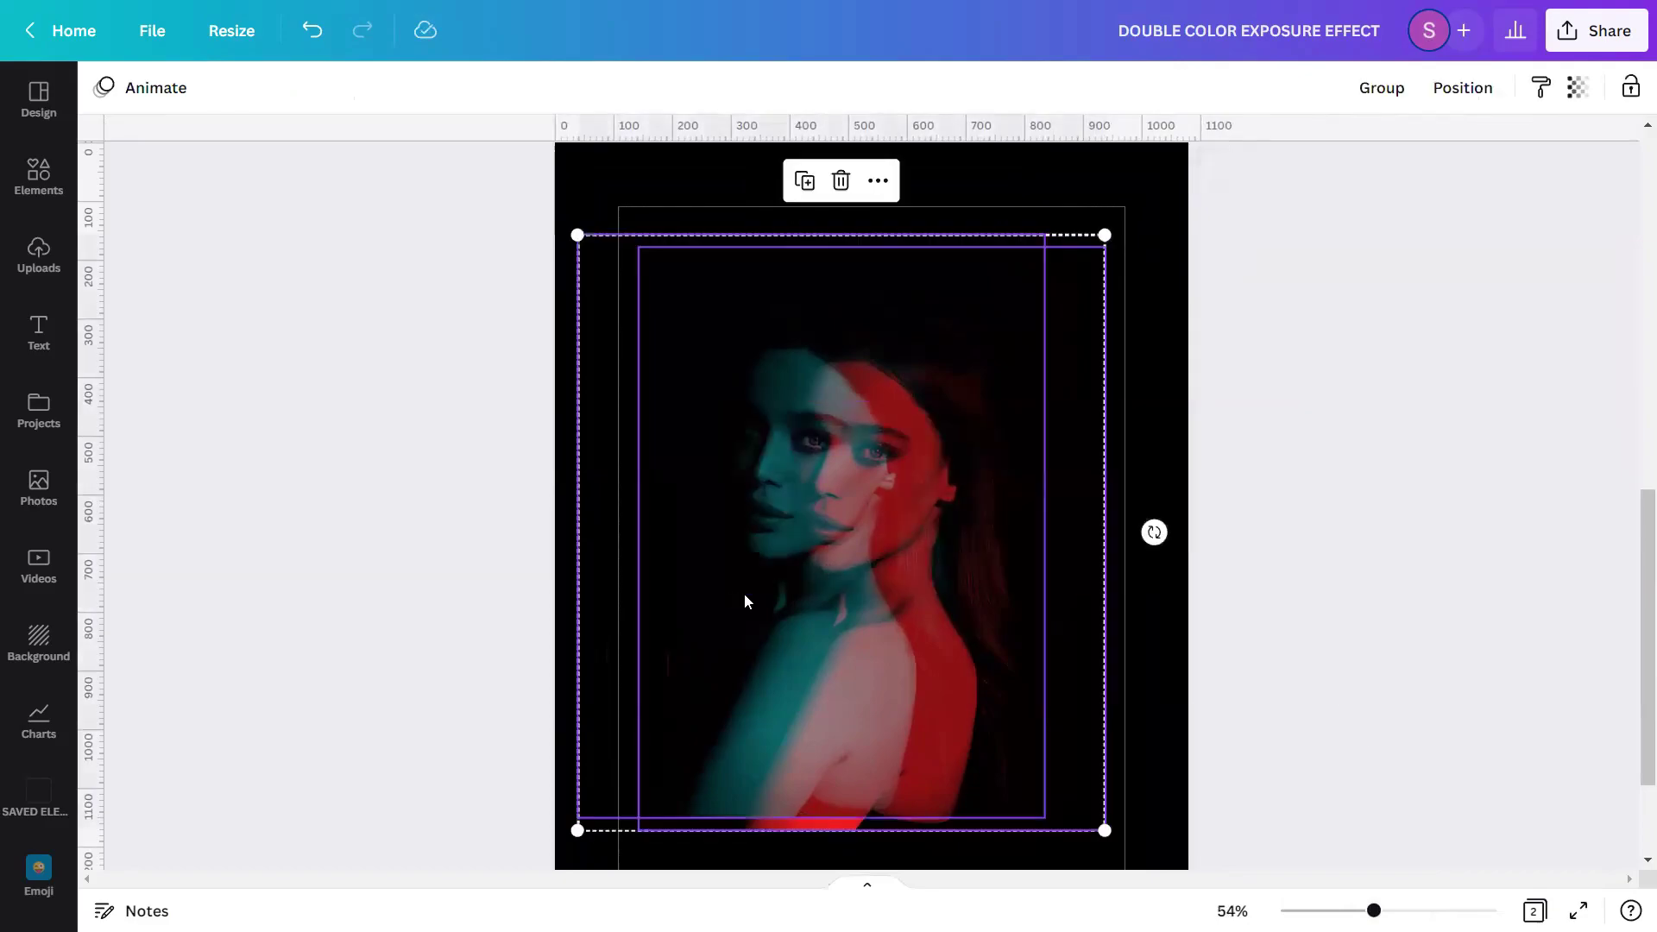
# Step: Group both portraits, enlarge the group from its corners, and recentre it on the page
pyautogui.click(1382, 90)
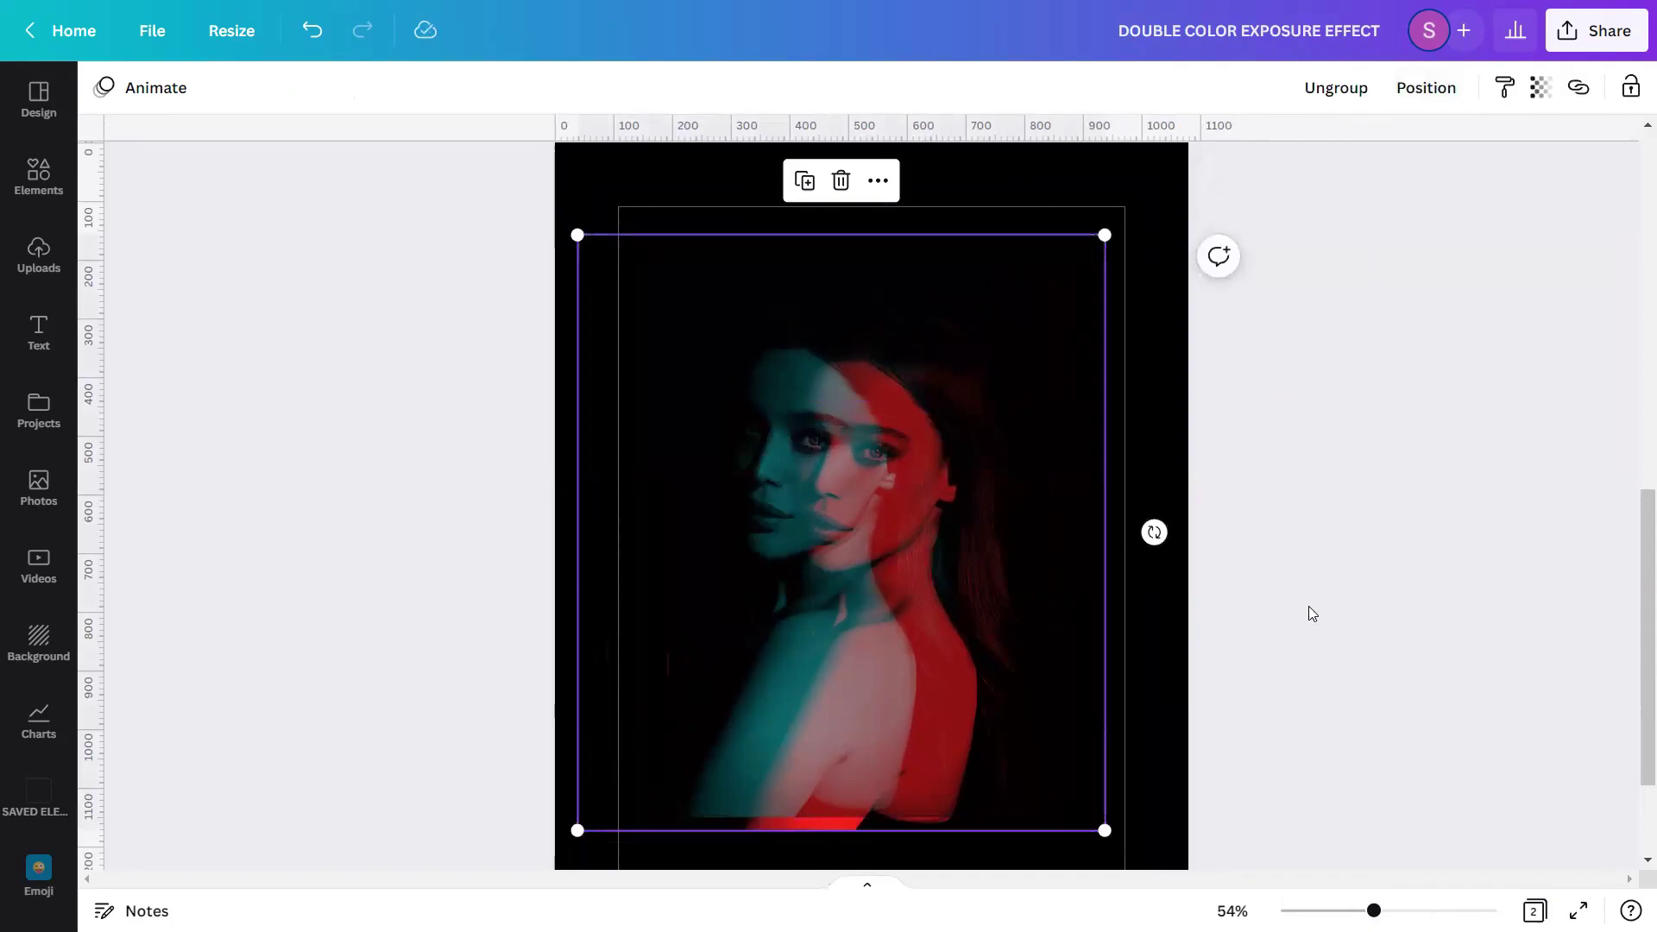
pyautogui.scroll(-2, 1299, 644)
pyautogui.moveTo(1105, 662); pyautogui.dragTo(1210, 813)
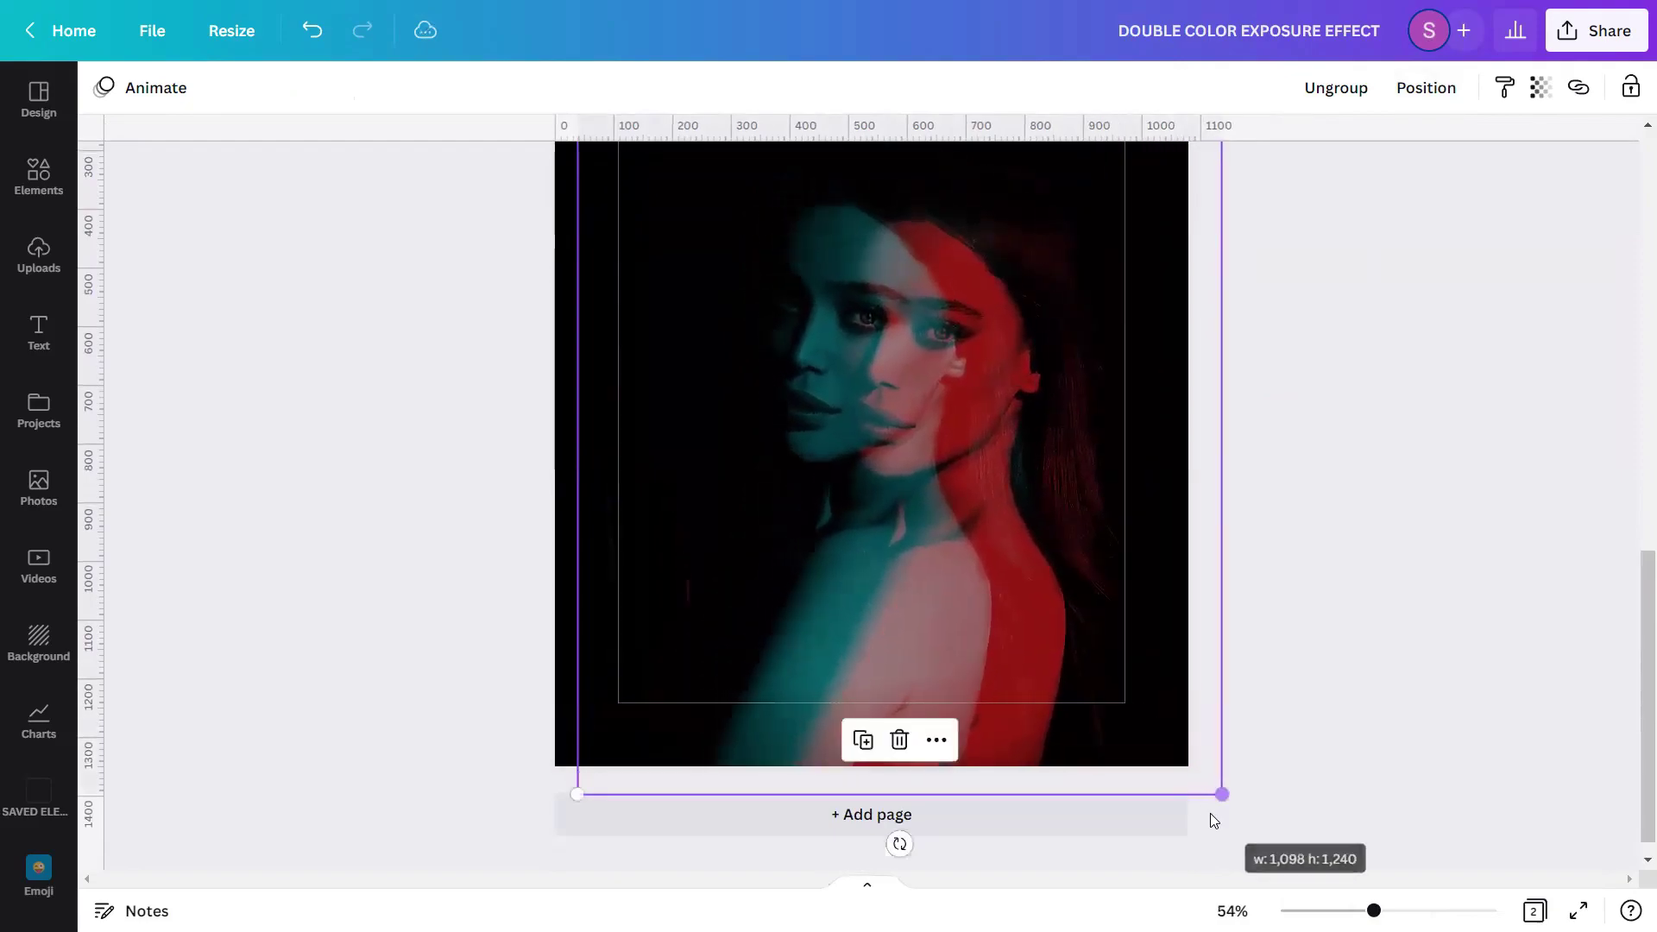
pyautogui.scroll(2, 626, 345)
pyautogui.moveTo(578, 282); pyautogui.dragTo(431, 175)
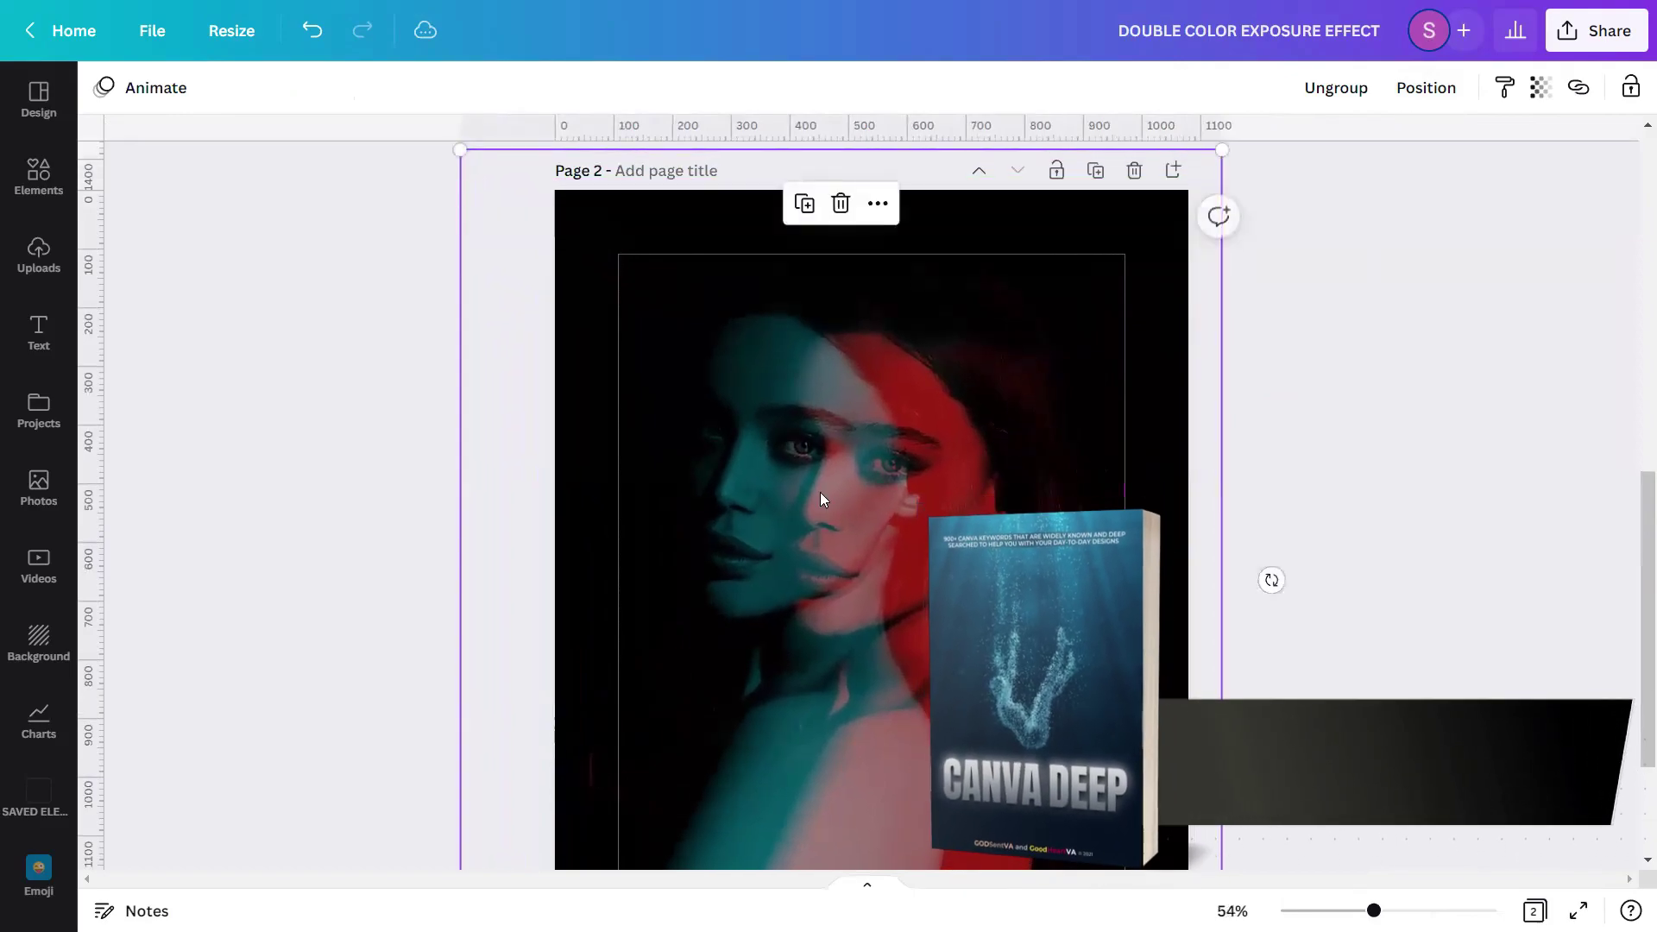
pyautogui.scroll(-3, 1269, 518)
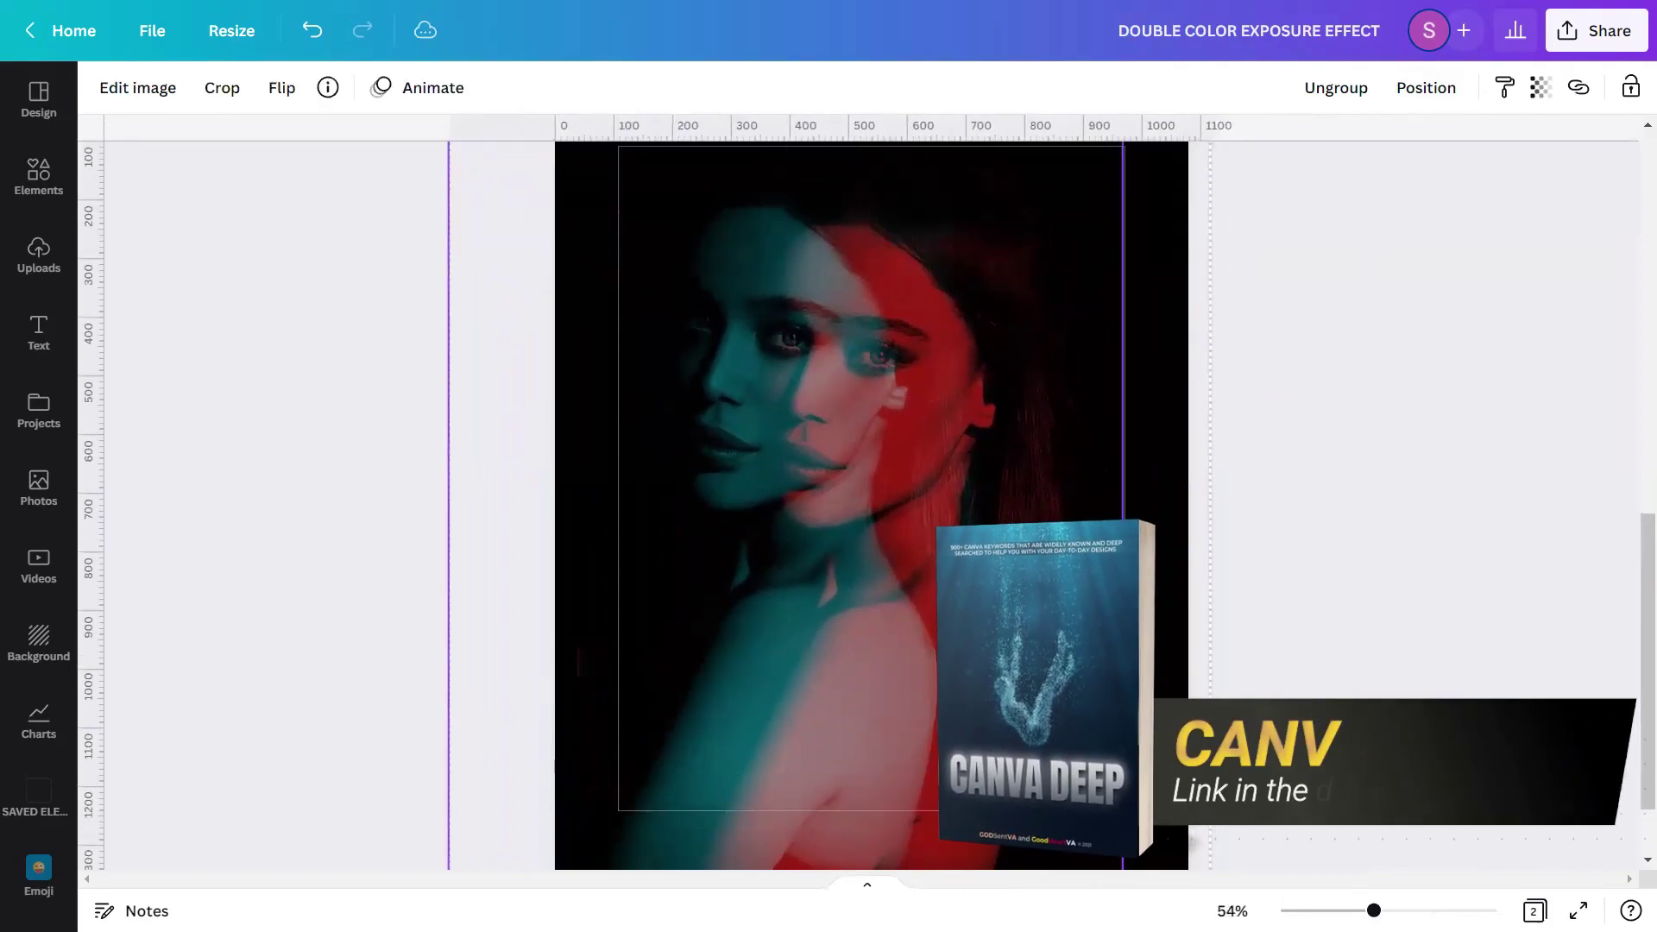
pyautogui.moveTo(1263, 472); pyautogui.dragTo(1268, 477)
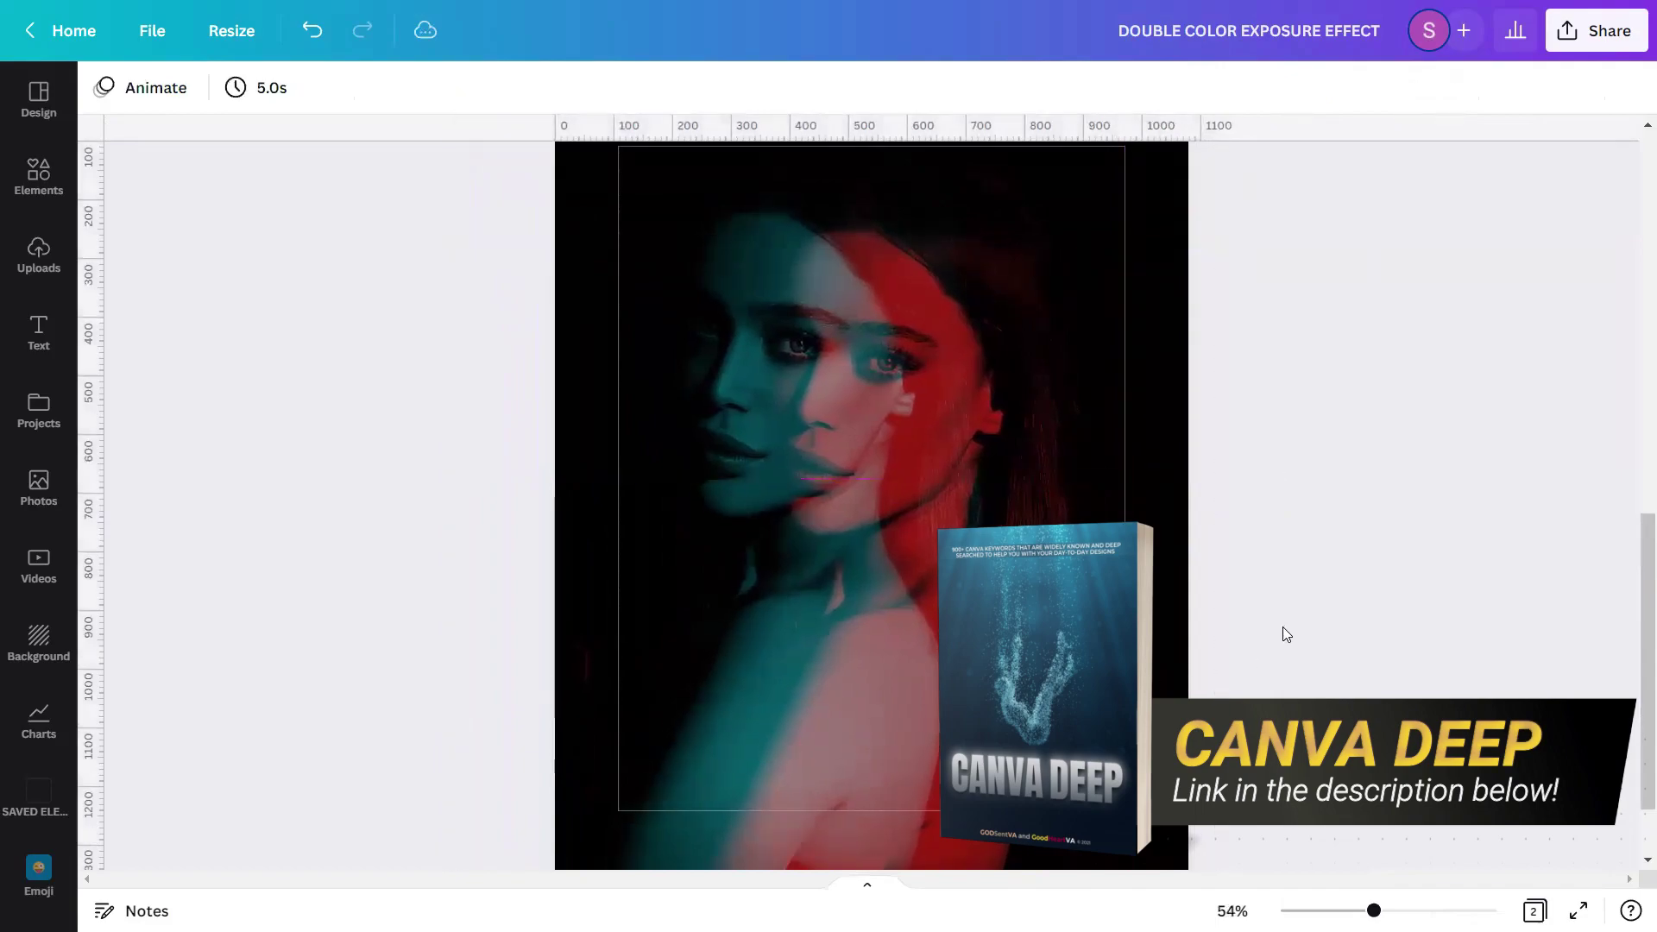
# Step: Deselect the group and zoom in to review the finished double exposure
pyautogui.scroll(2, 1282, 626)
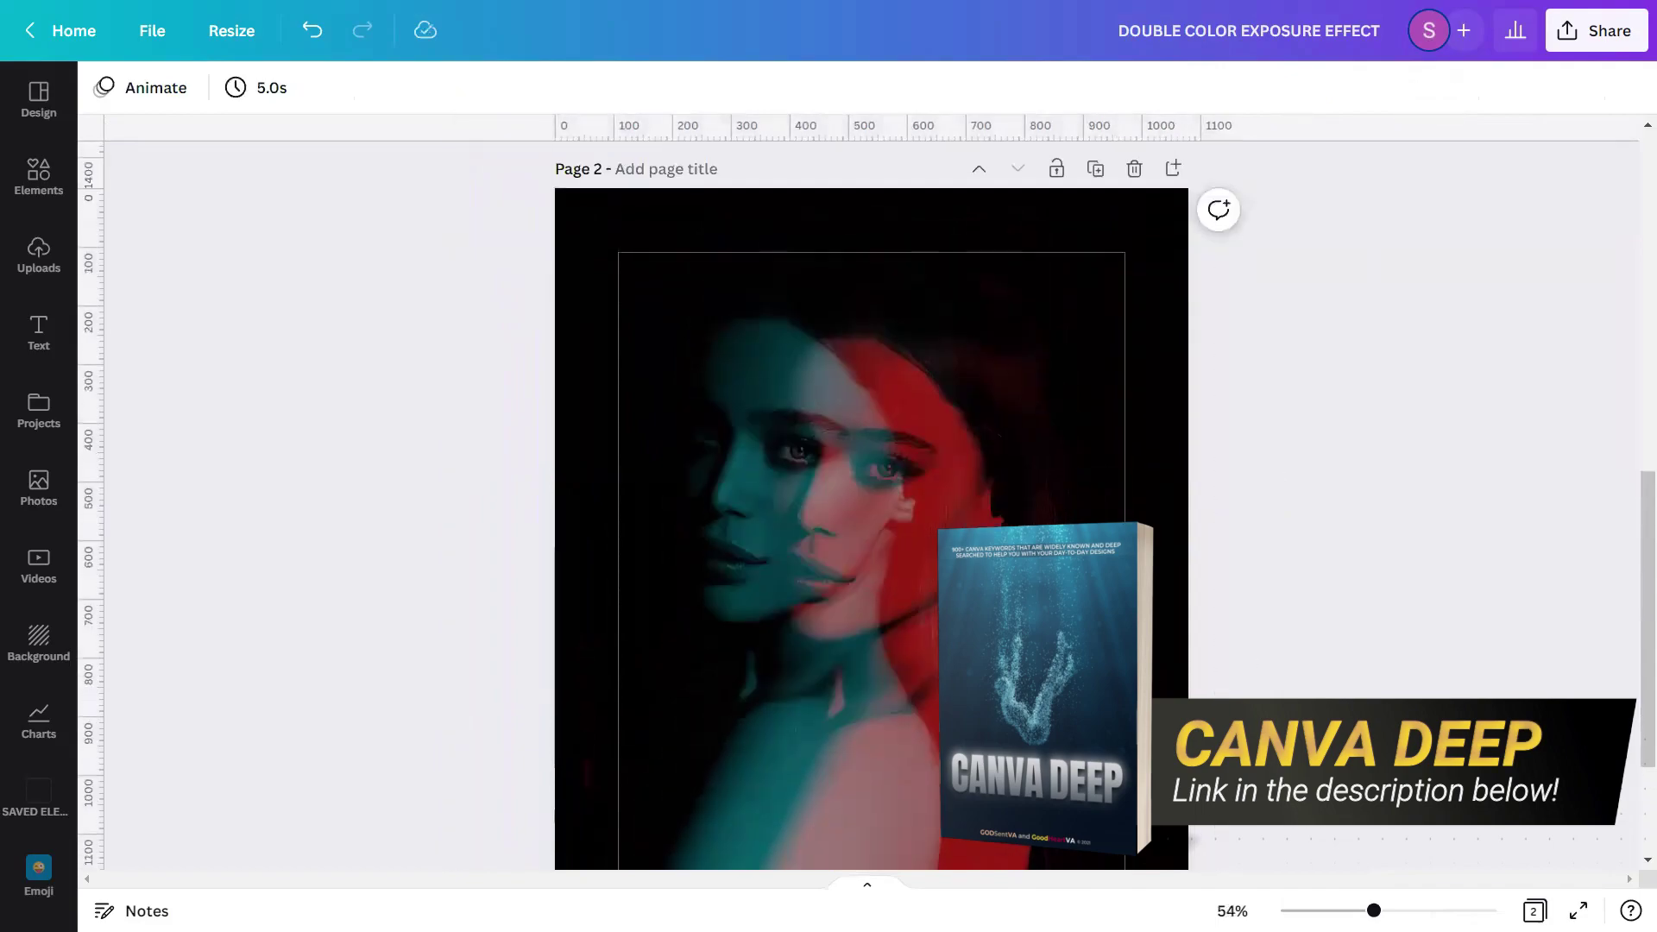
pyautogui.click(1380, 665)
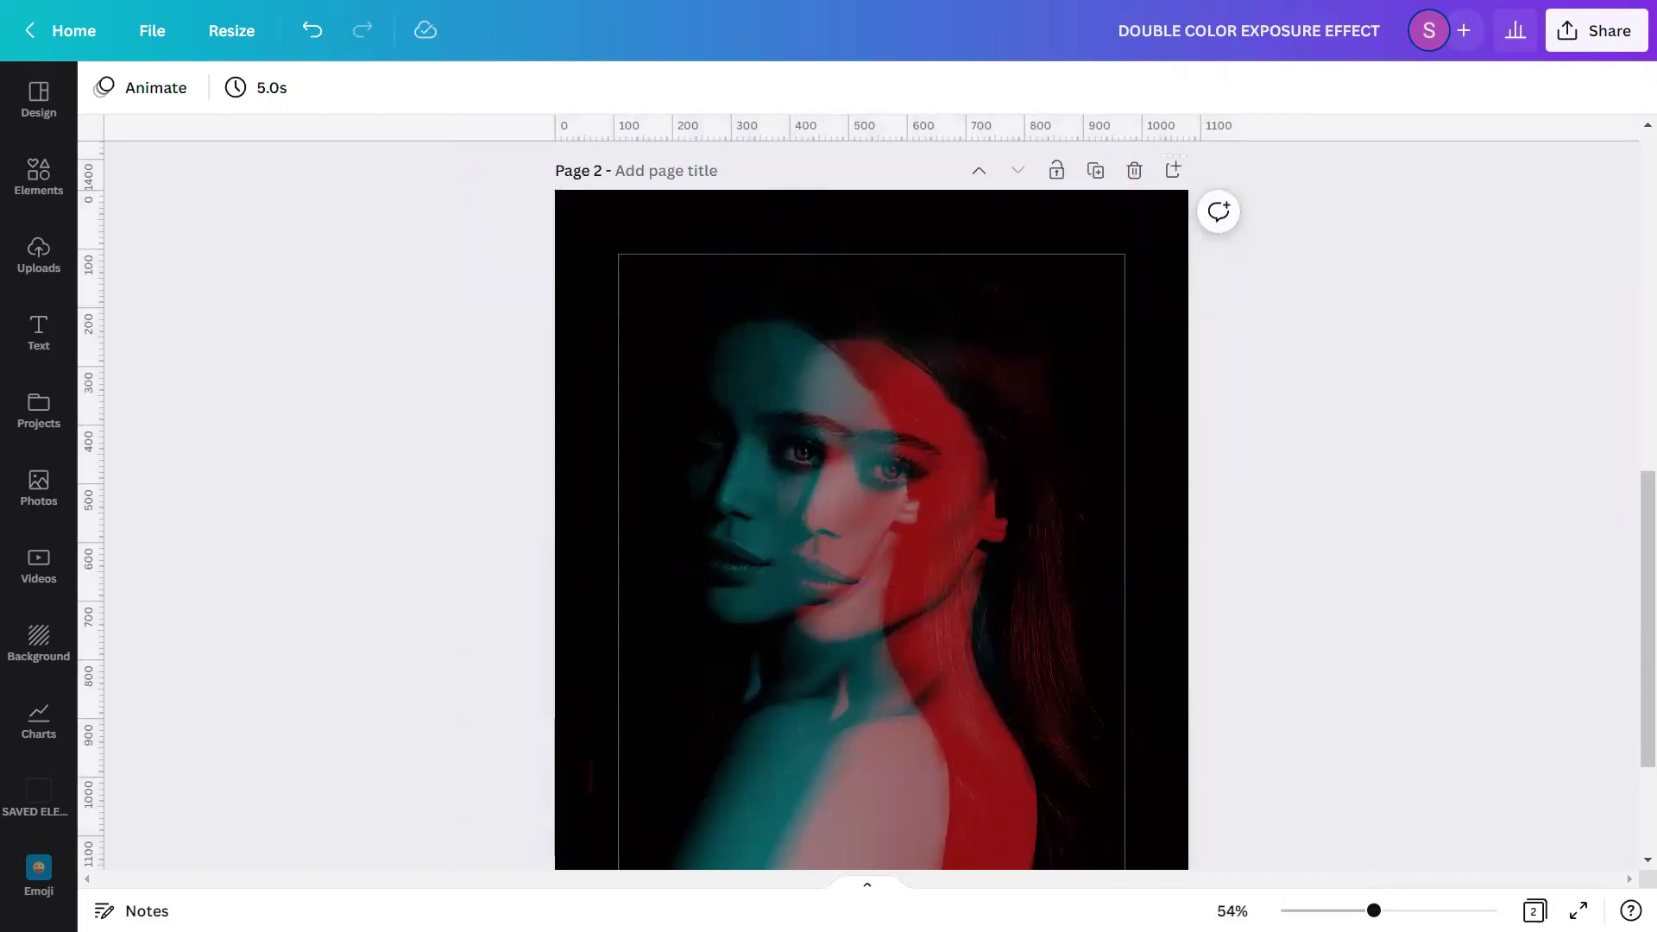
pyautogui.scroll(3, 872, 518)
pyautogui.scroll(3, 872, 518)
pyautogui.scroll(-3, 872, 518)
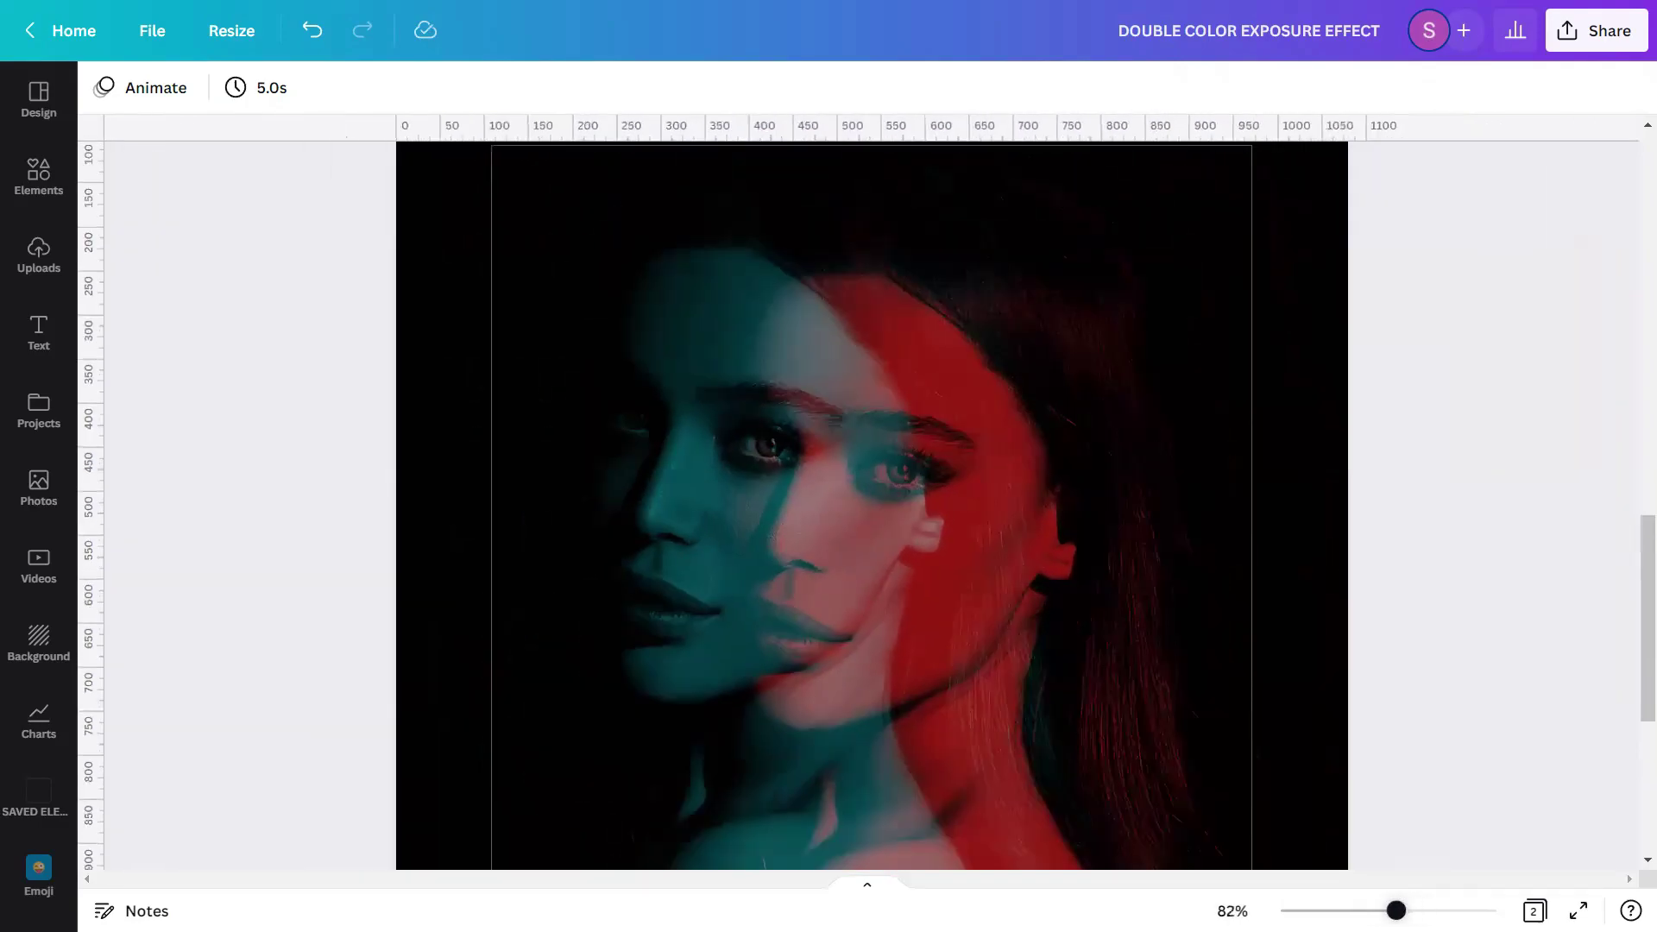
pyautogui.scroll(2, 872, 505)
pyautogui.scroll(1, 872, 505)
pyautogui.scroll(2, 872, 505)
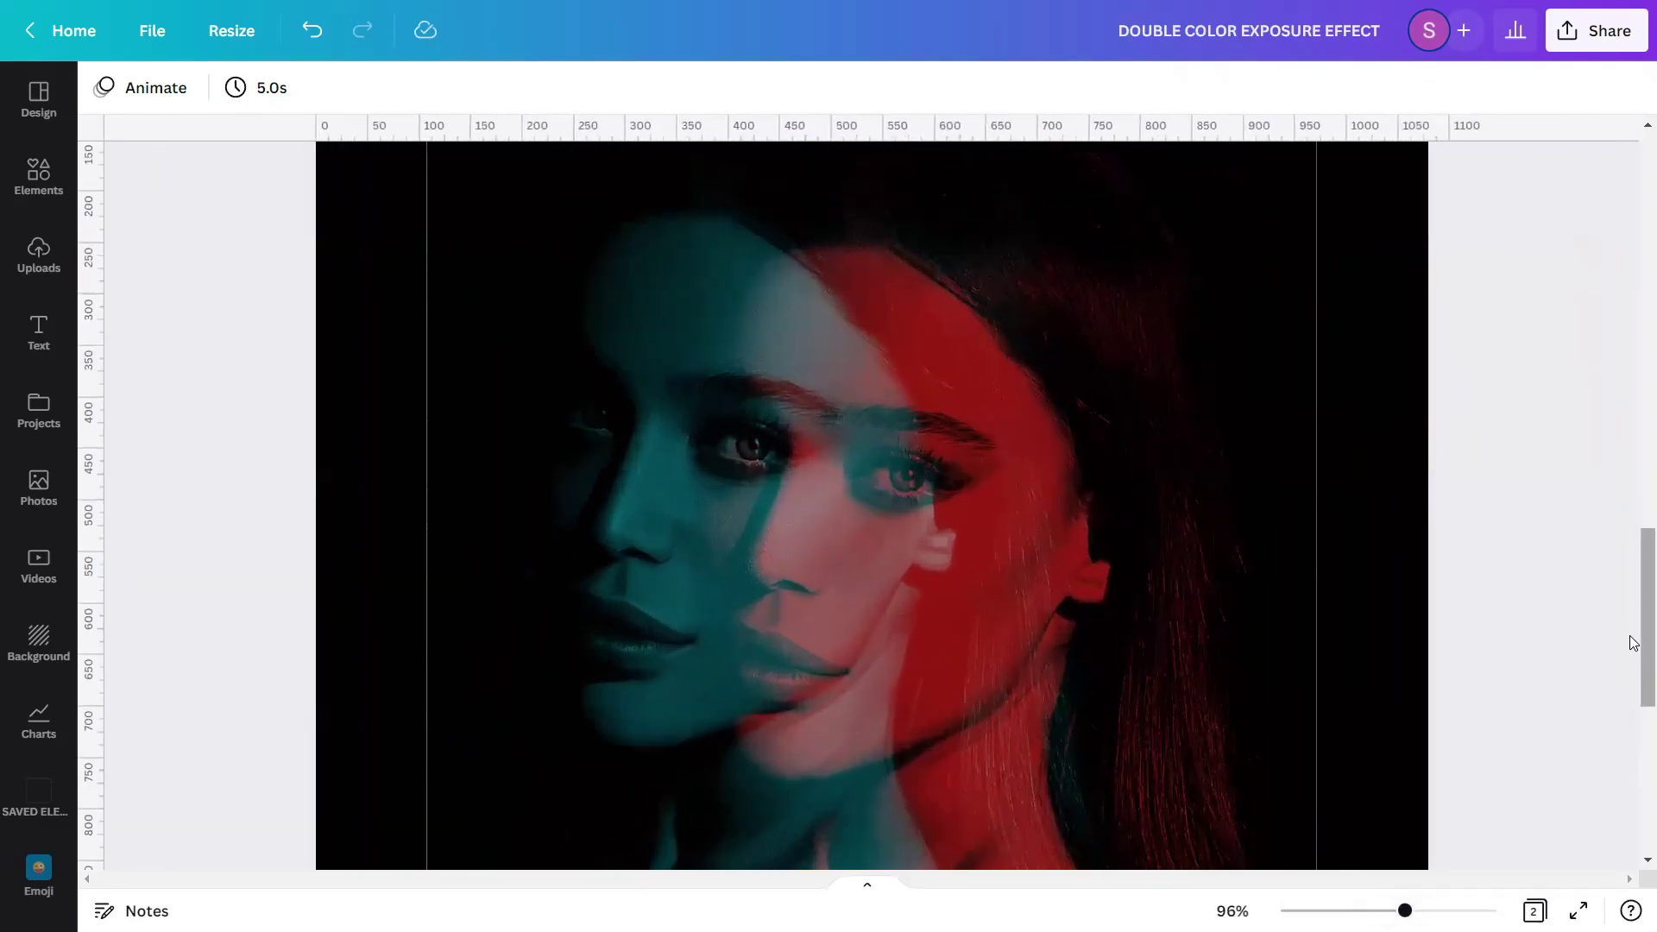
pyautogui.moveTo(1634, 644)
pyautogui.mouseDown()
pyautogui.moveTo(1633, 782)
pyautogui.moveTo(1633, 651)
pyautogui.mouseUp()
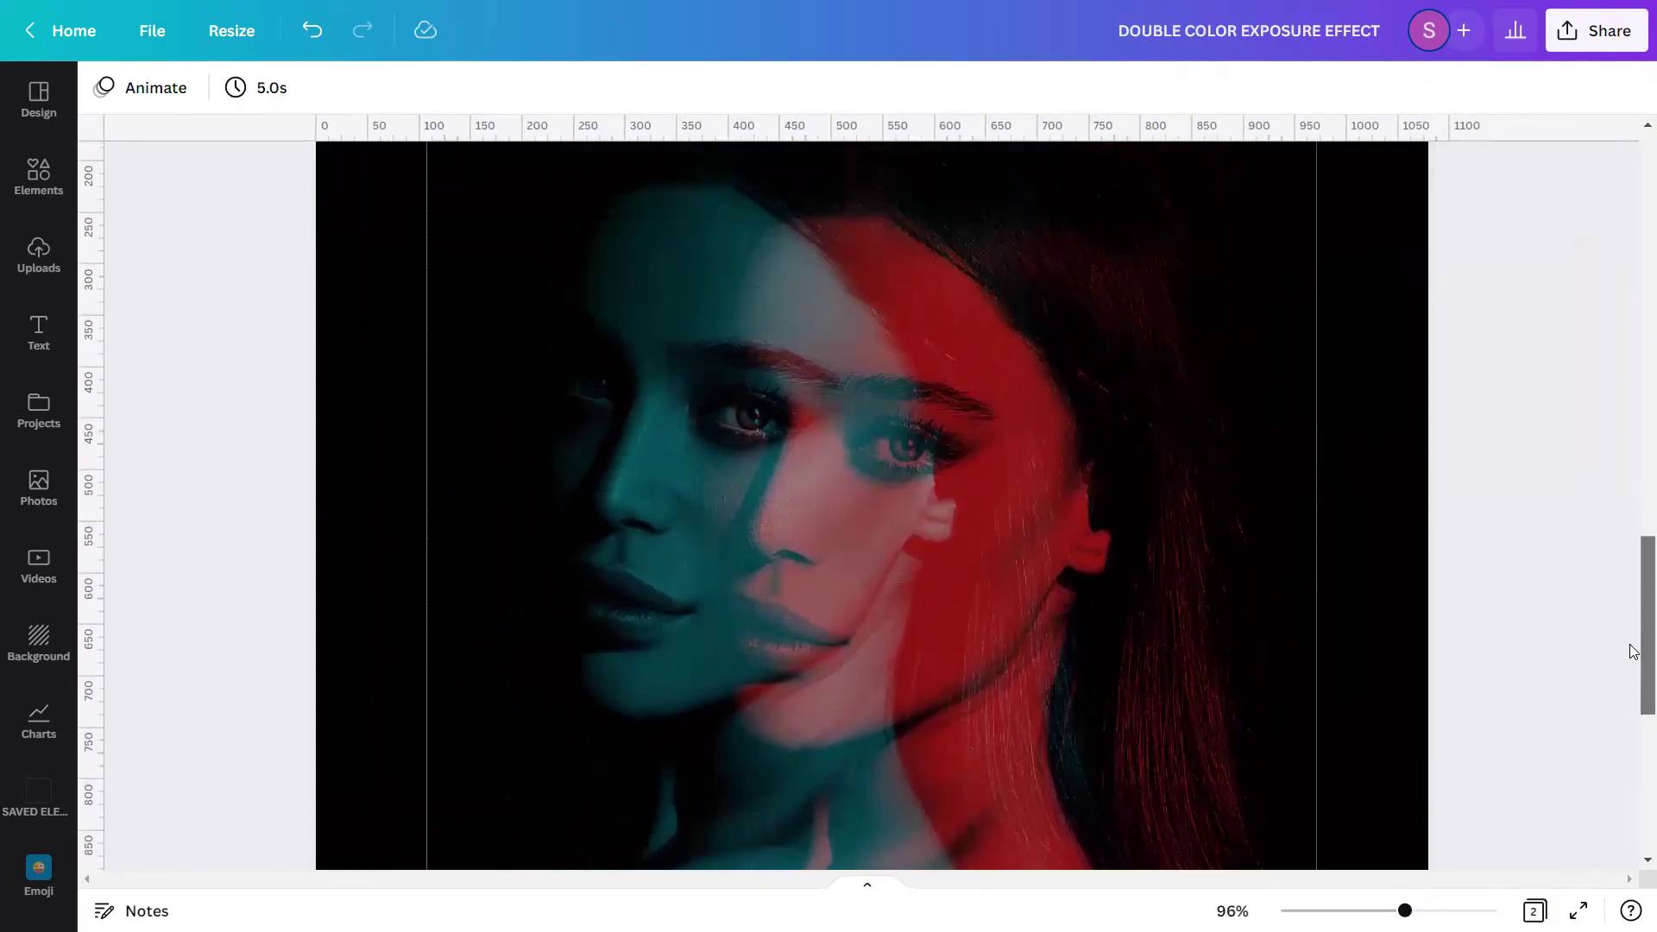
# Step: Present the teal-and-red double-exposure portrait full screen to view the finished design
pyautogui.click(1579, 911)
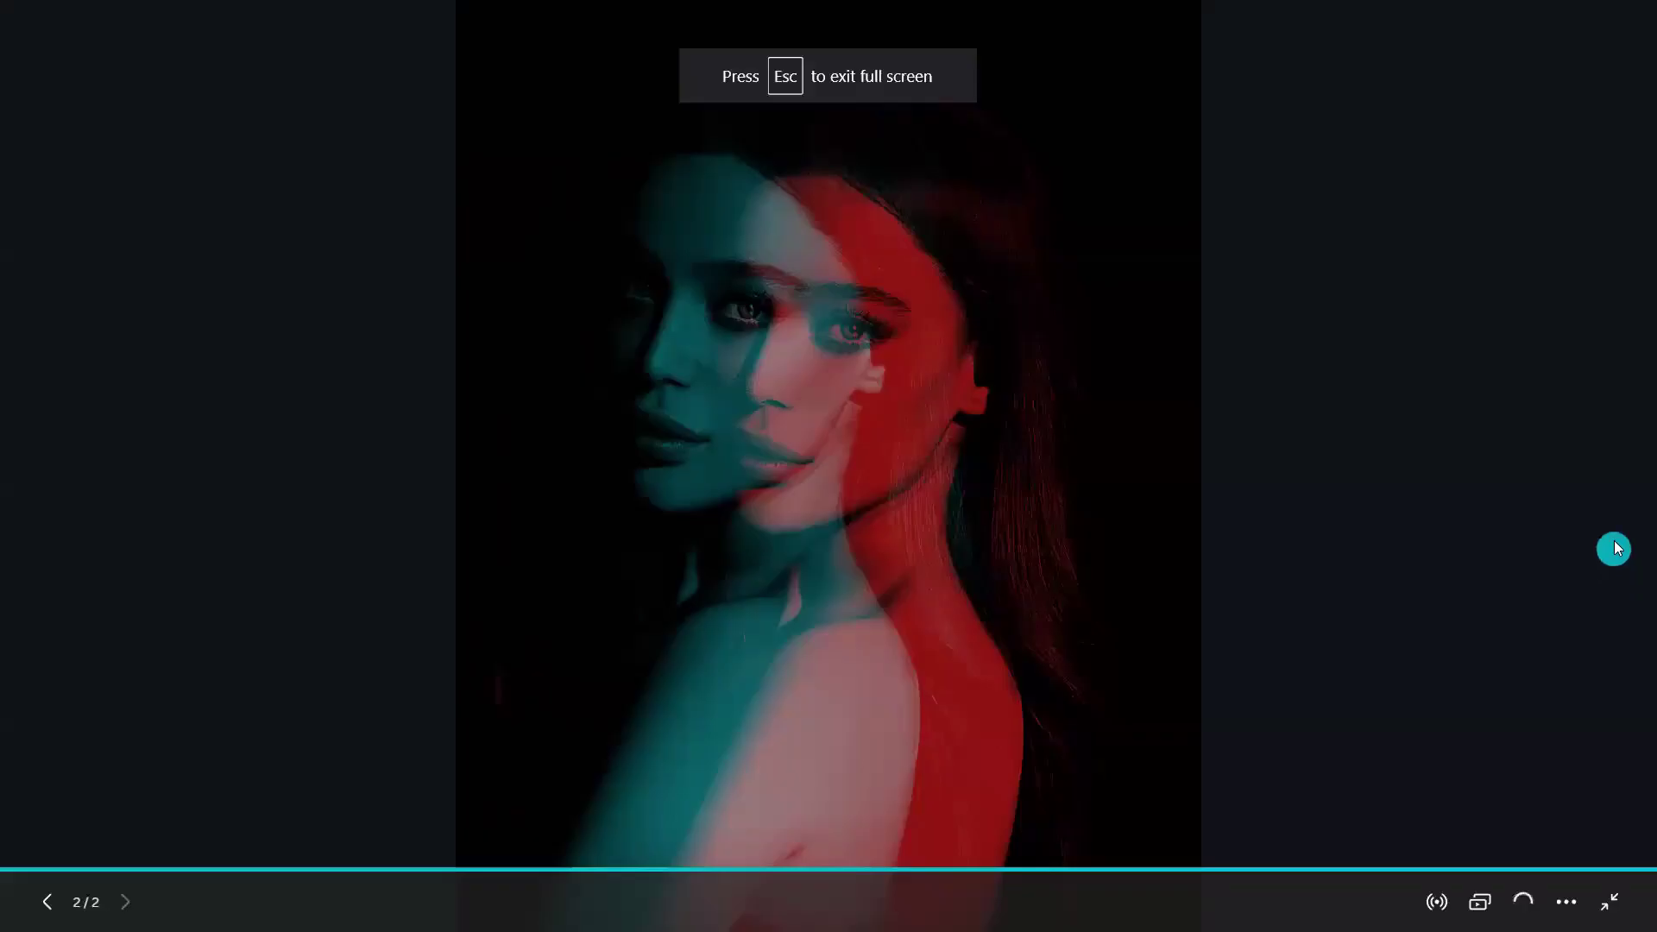